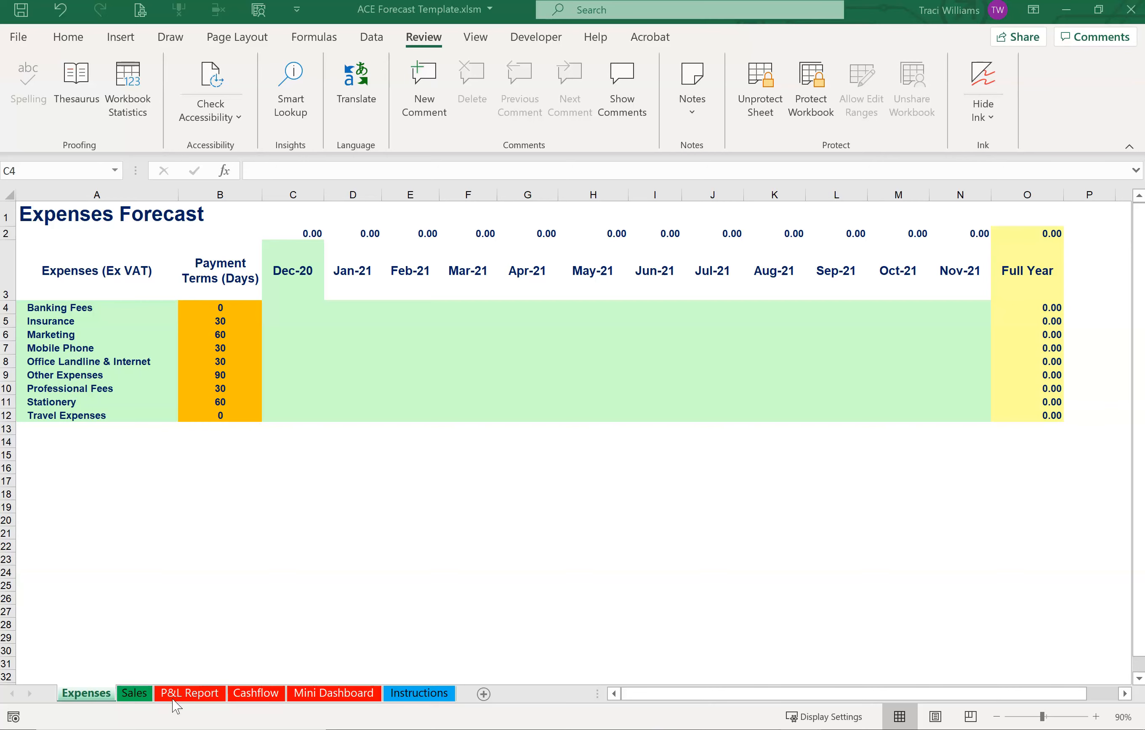
- Open the Instructions sheet to read the template overview and colour coding
click(86, 702)
click(424, 696)
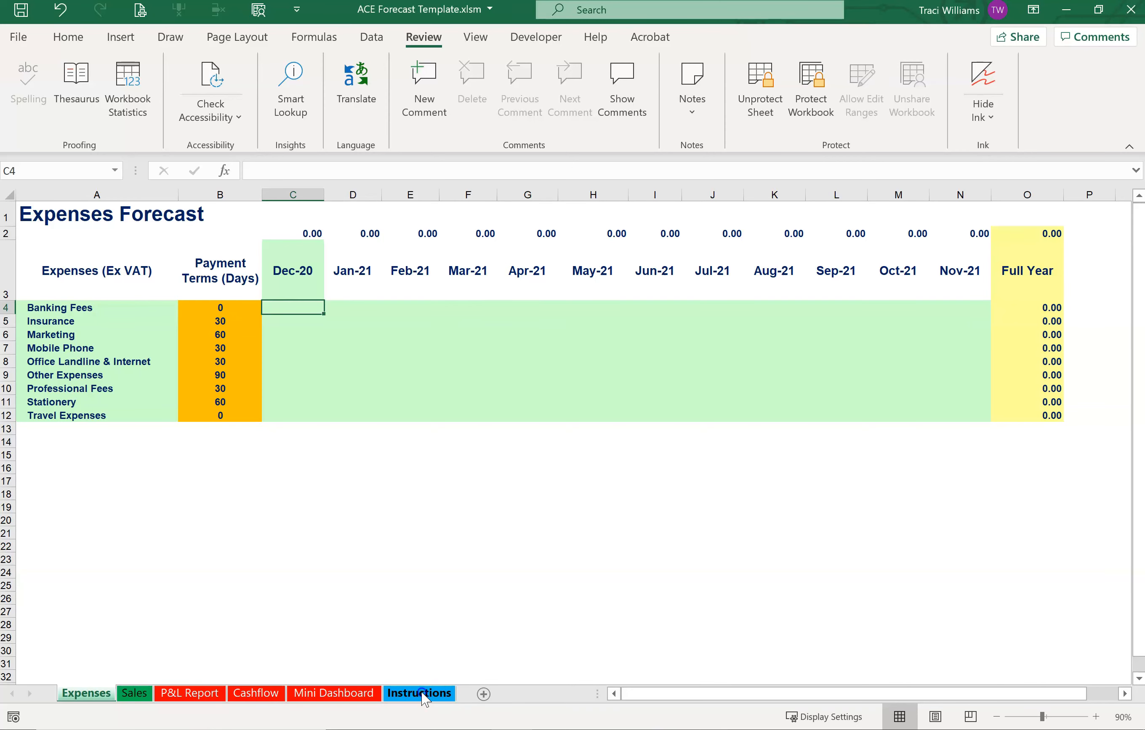
click(425, 696)
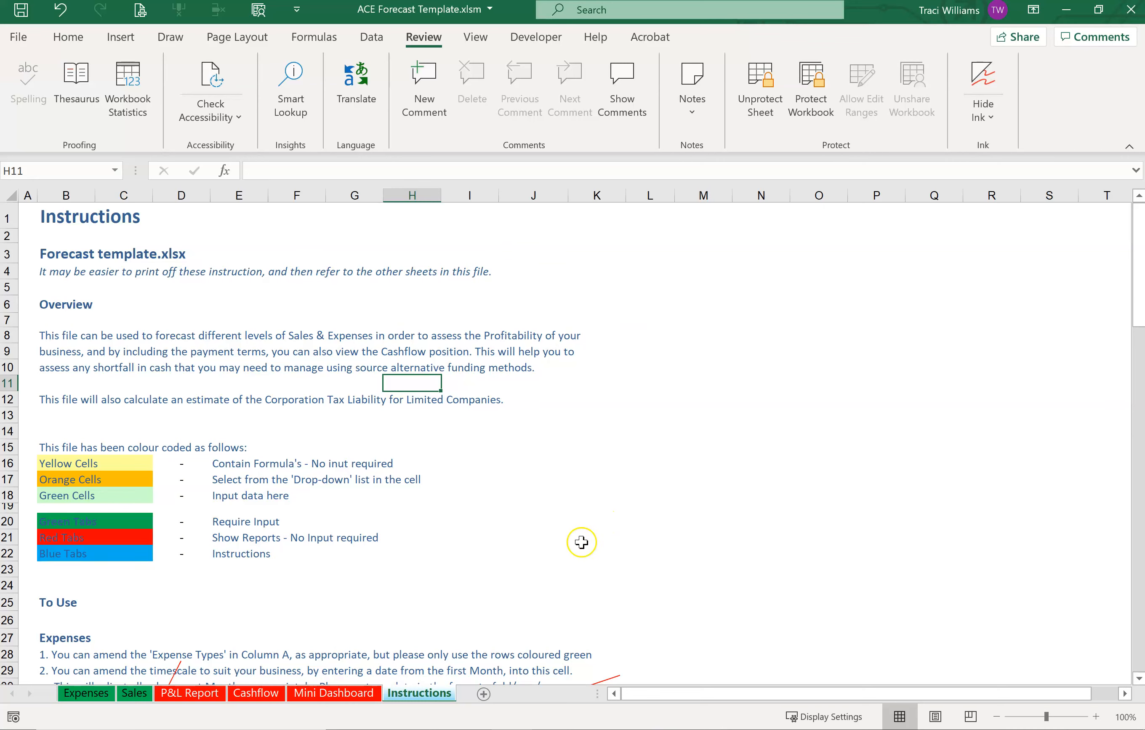
- Return to the Expenses sheet and review the expense types listed in column A
click(85, 697)
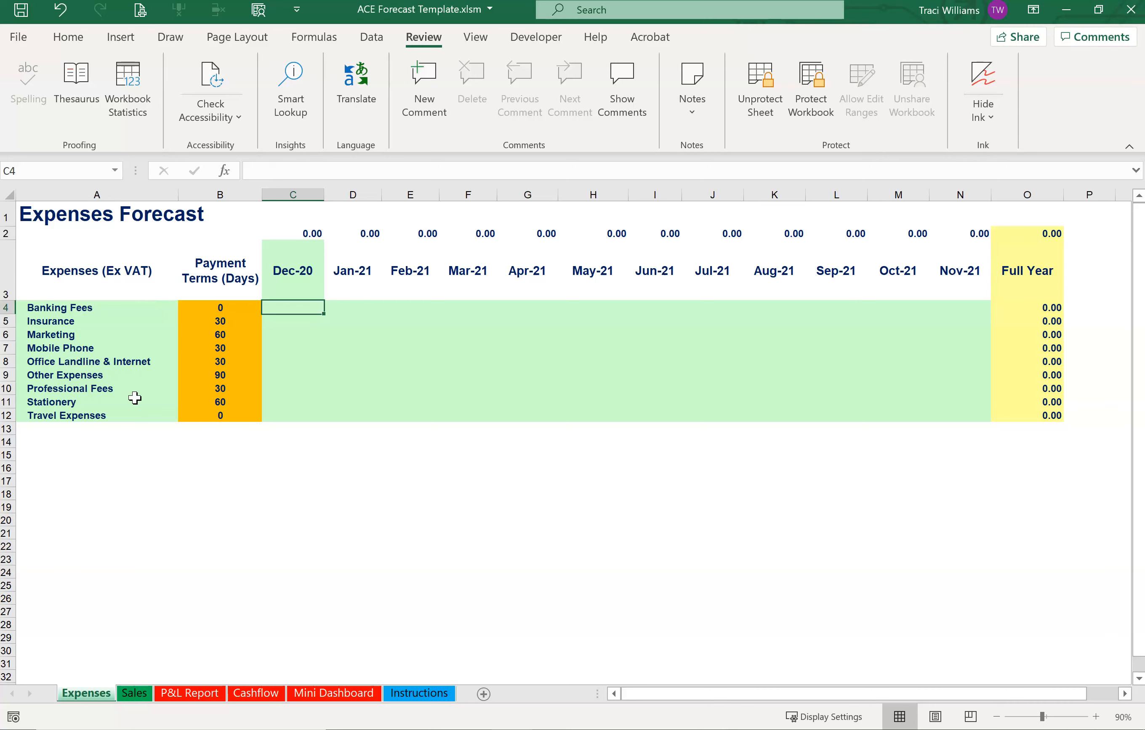
click(85, 308)
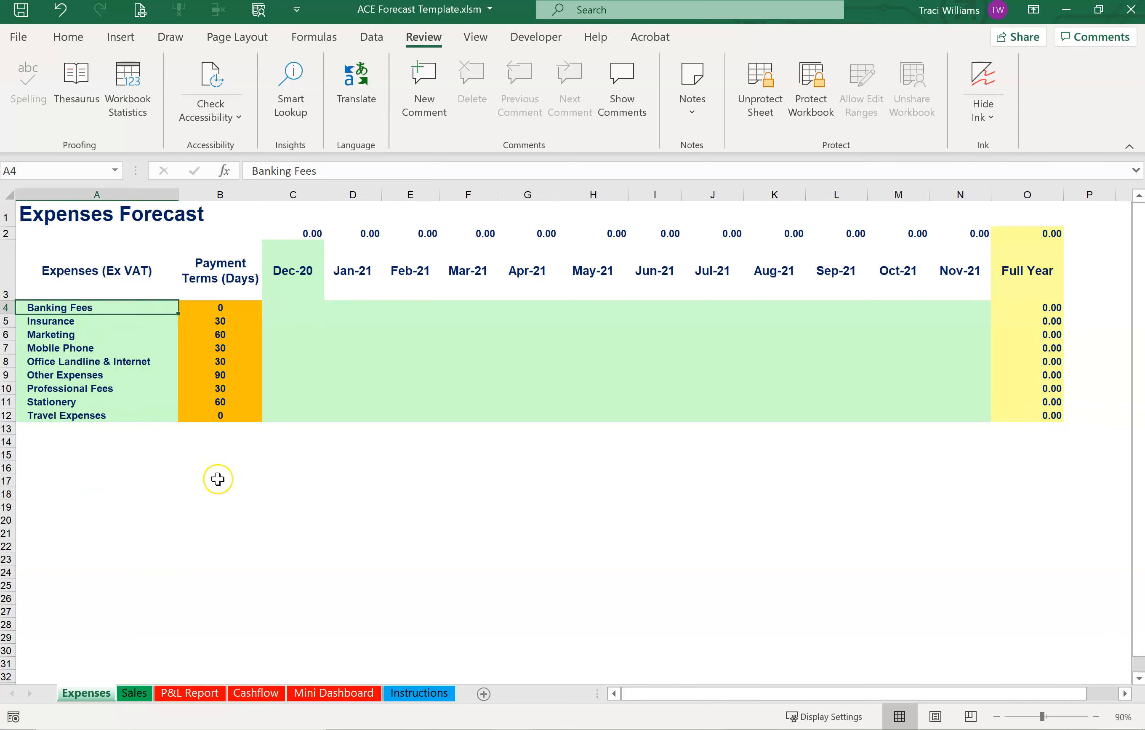
drag(65, 308, 66, 416)
click(46, 307)
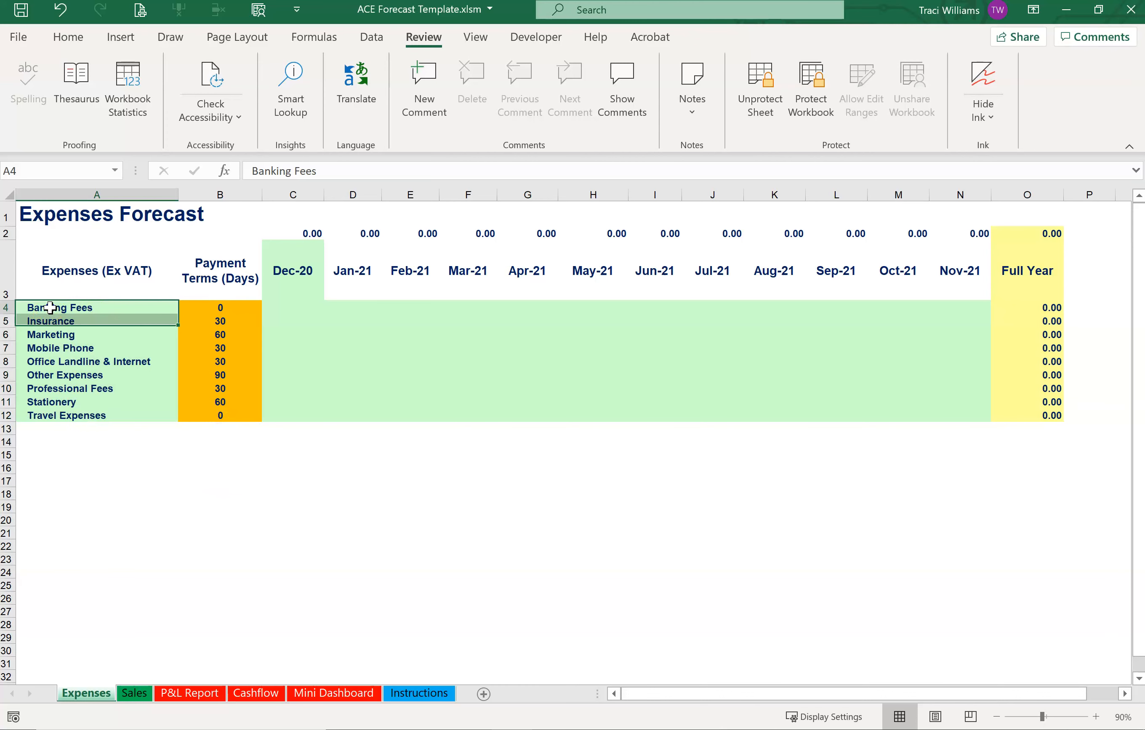
click(50, 332)
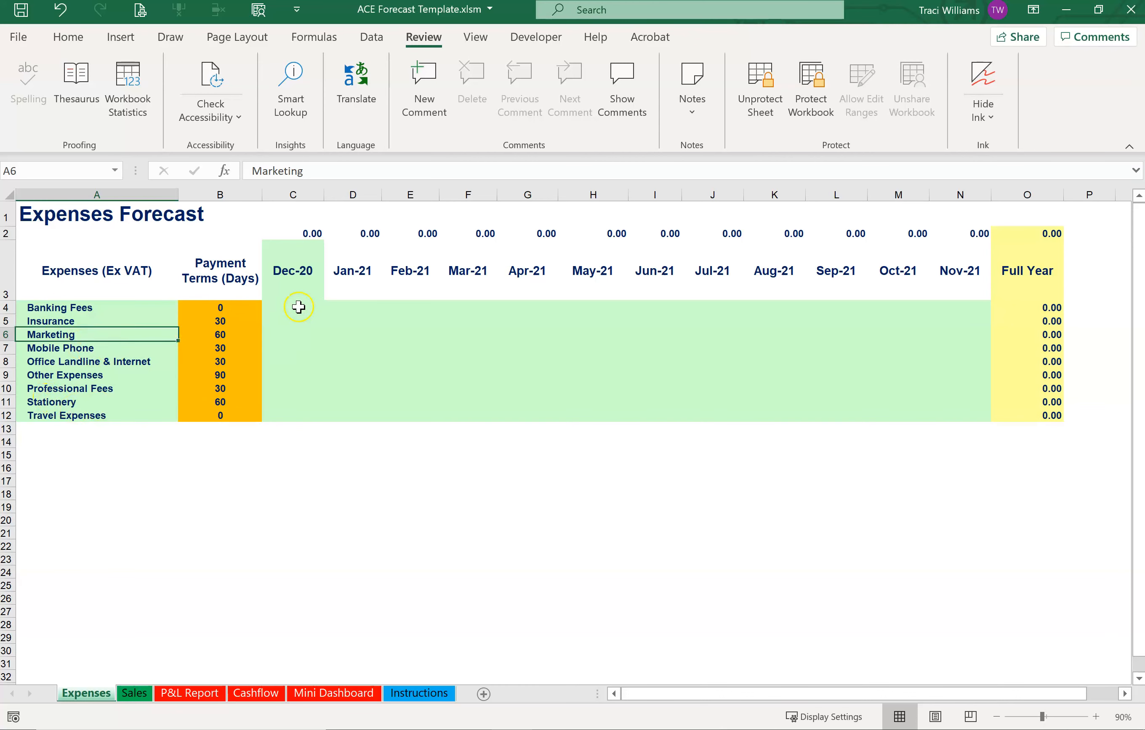
- Set the first month of the Expenses forecast in cell C3 to 1/1/21
click(292, 269)
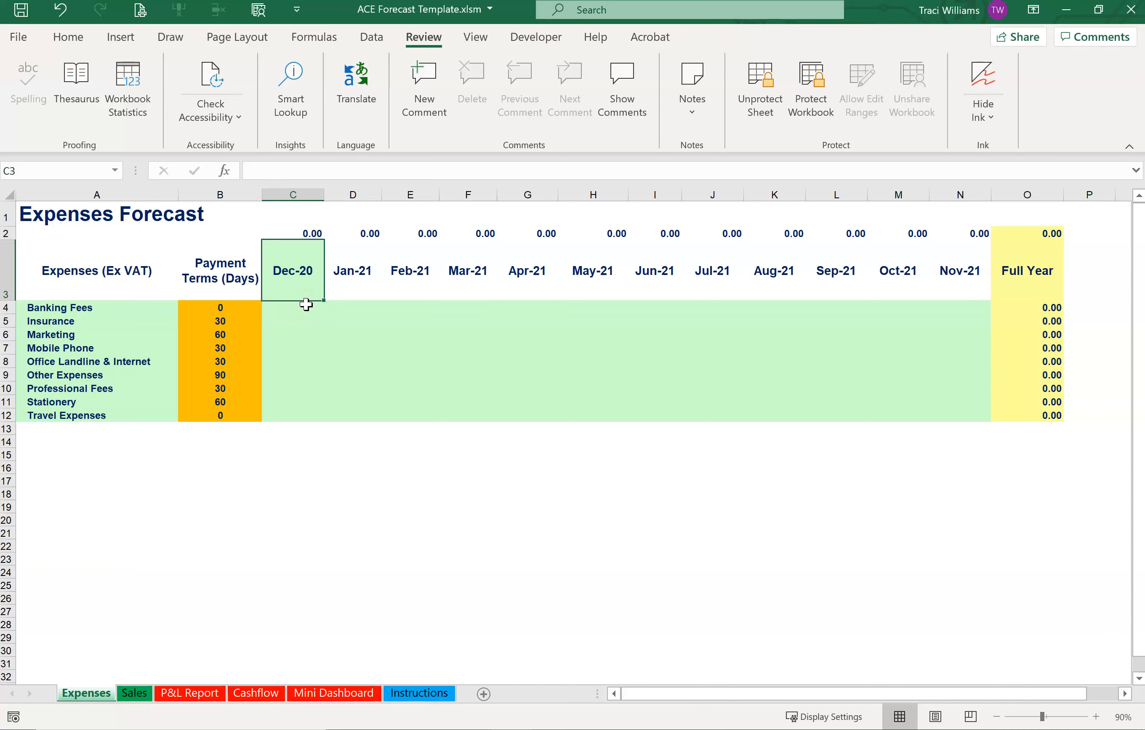
drag(340, 269, 945, 267)
click(307, 280)
text(1/1/21)
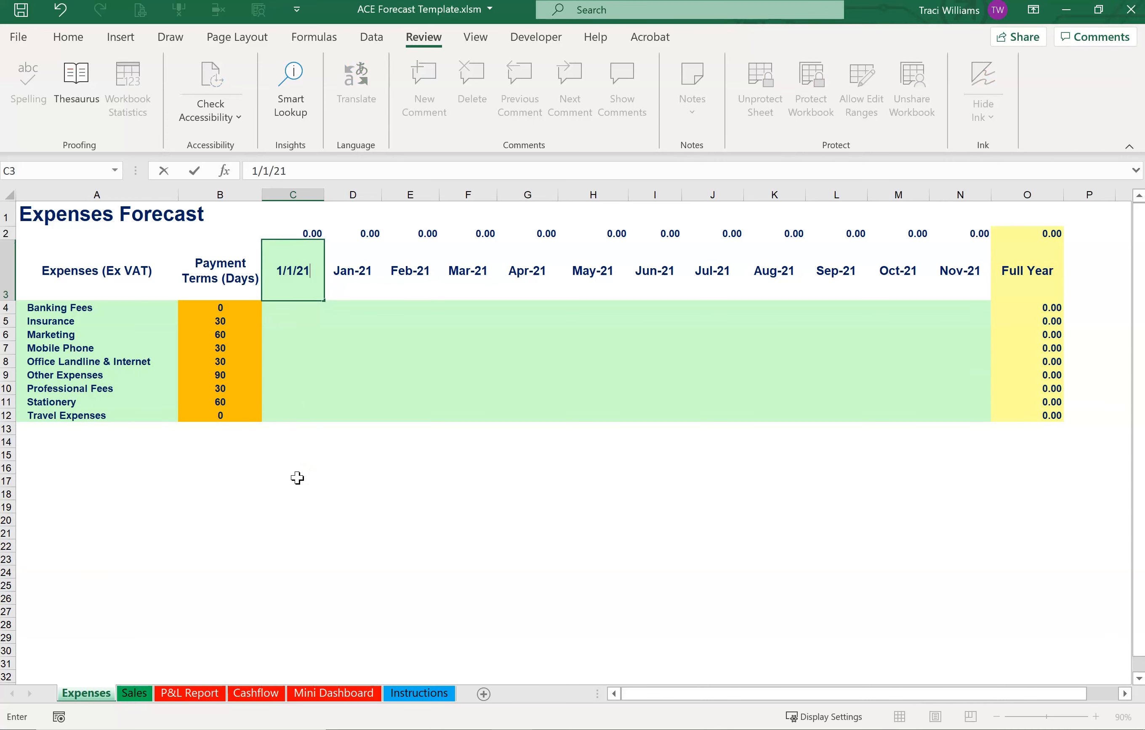
key(Return)
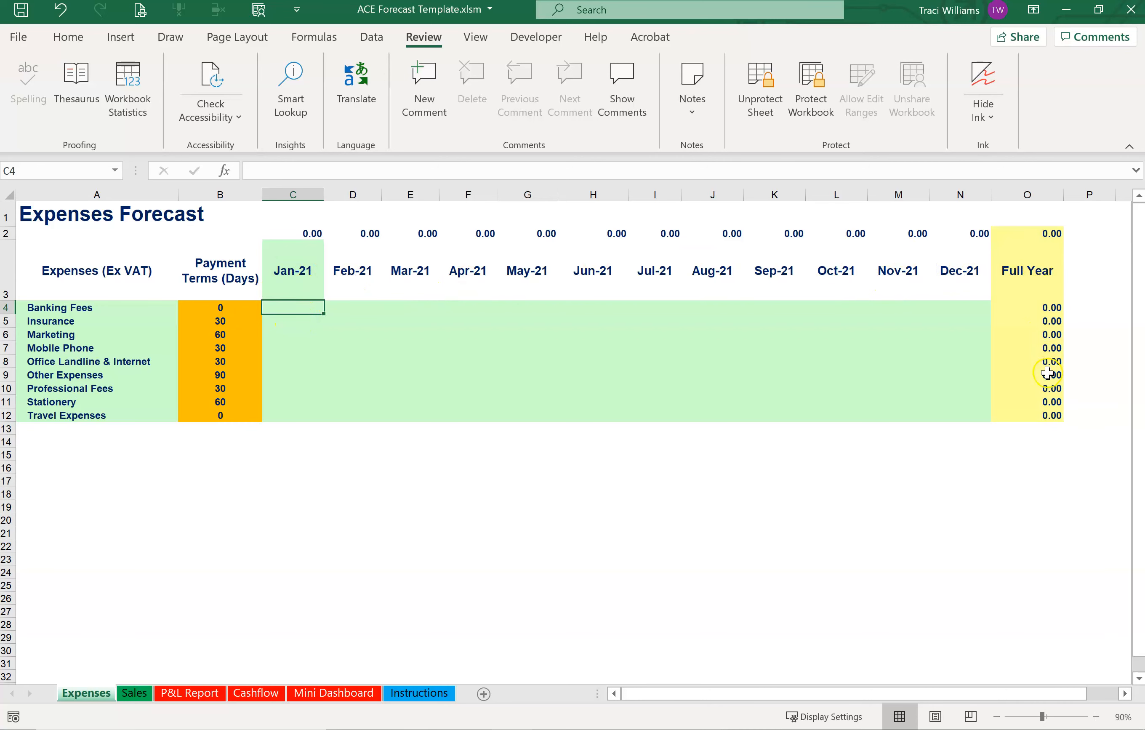
- Try to clear the Full Year cell for Marketing and the Jun-21 month heading
click(1028, 339)
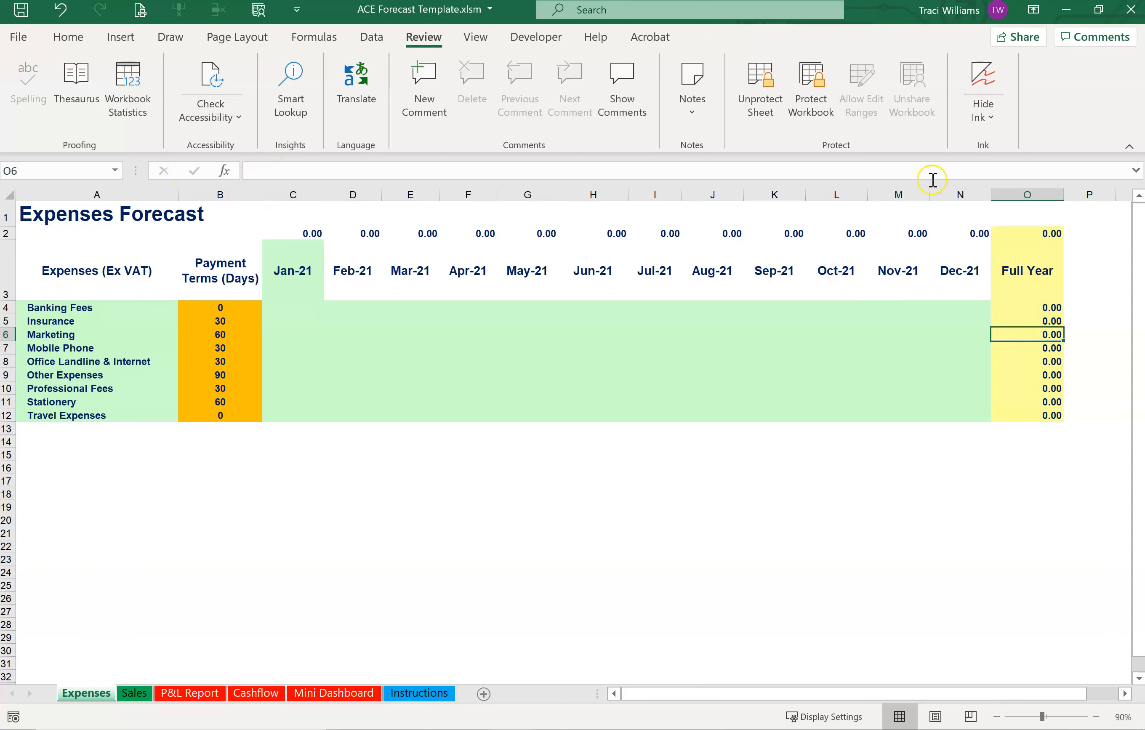
key(Delete)
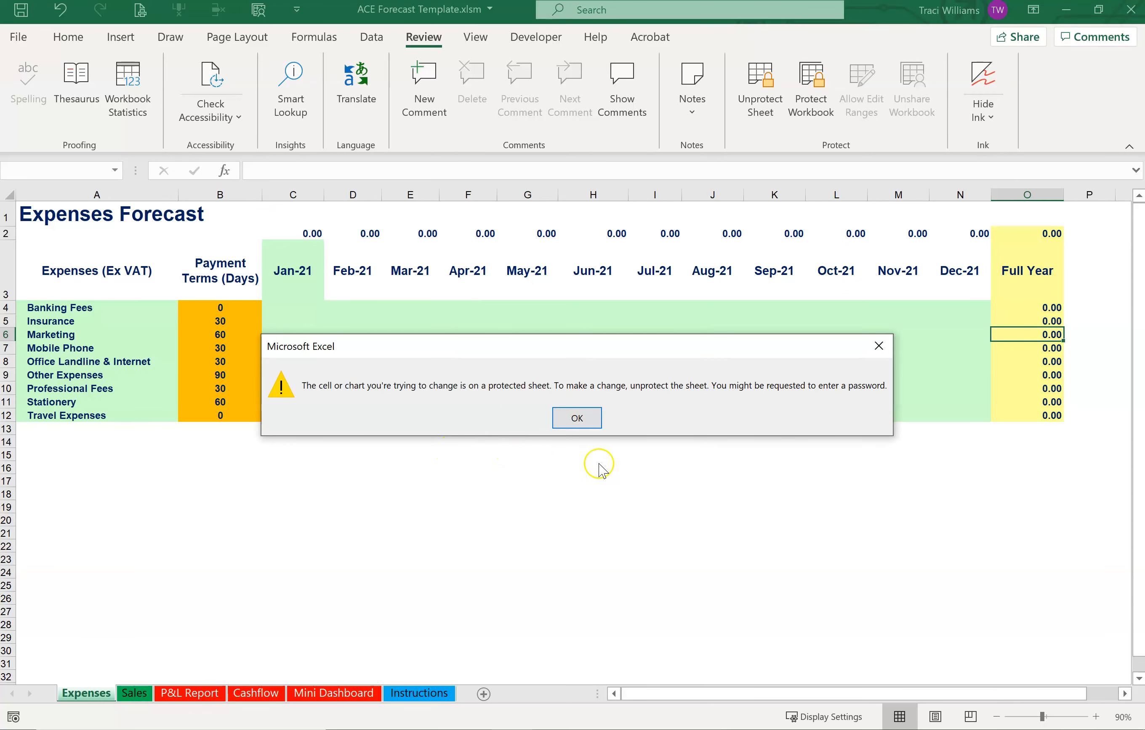
key(Return)
click(580, 269)
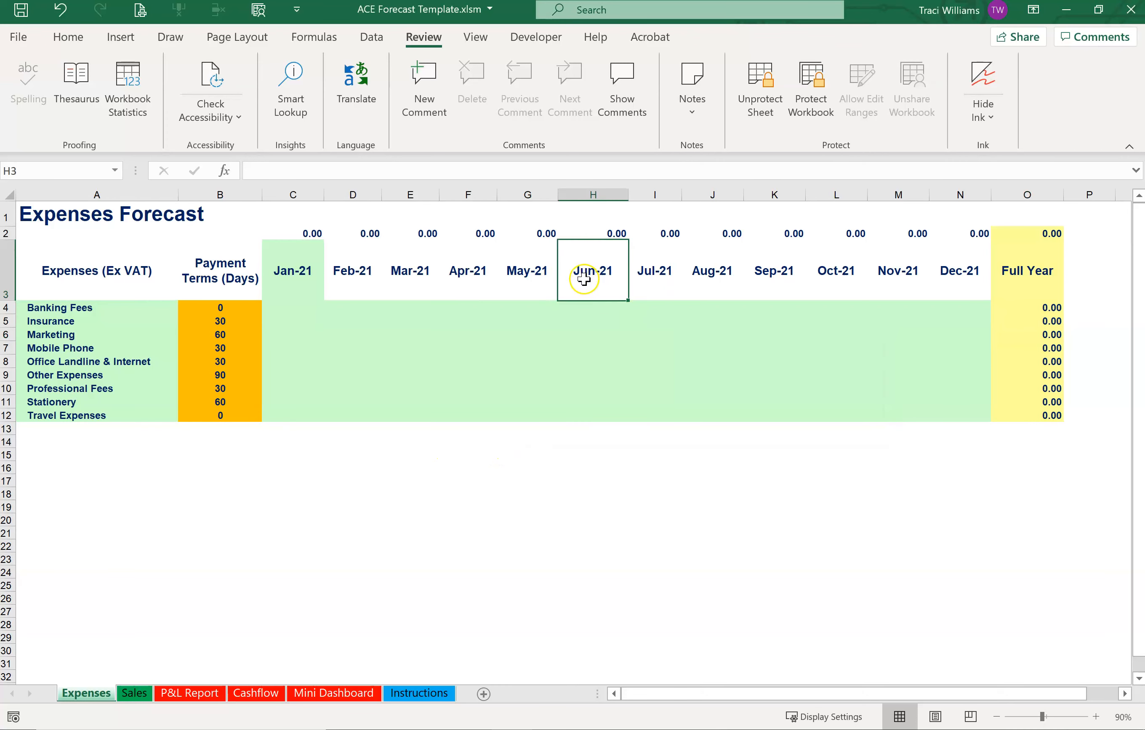
key(Delete)
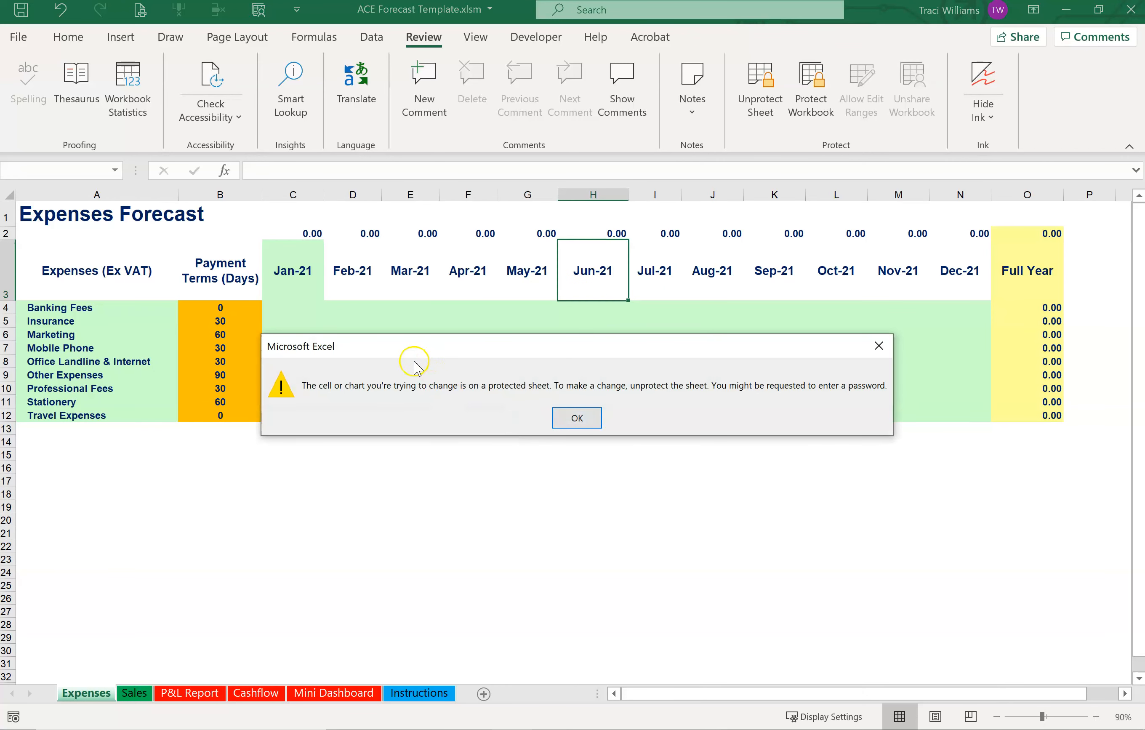
key(Return)
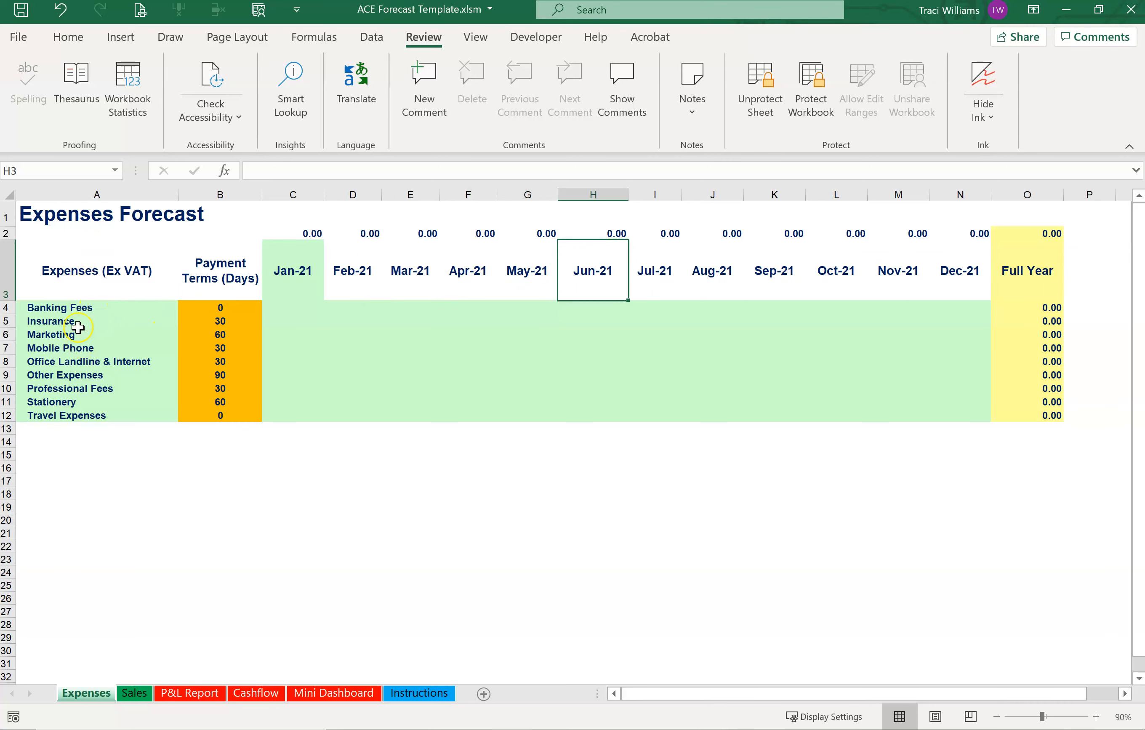
- Replace the Banking Fees expense type in cell A4 with Salaries
click(51, 308)
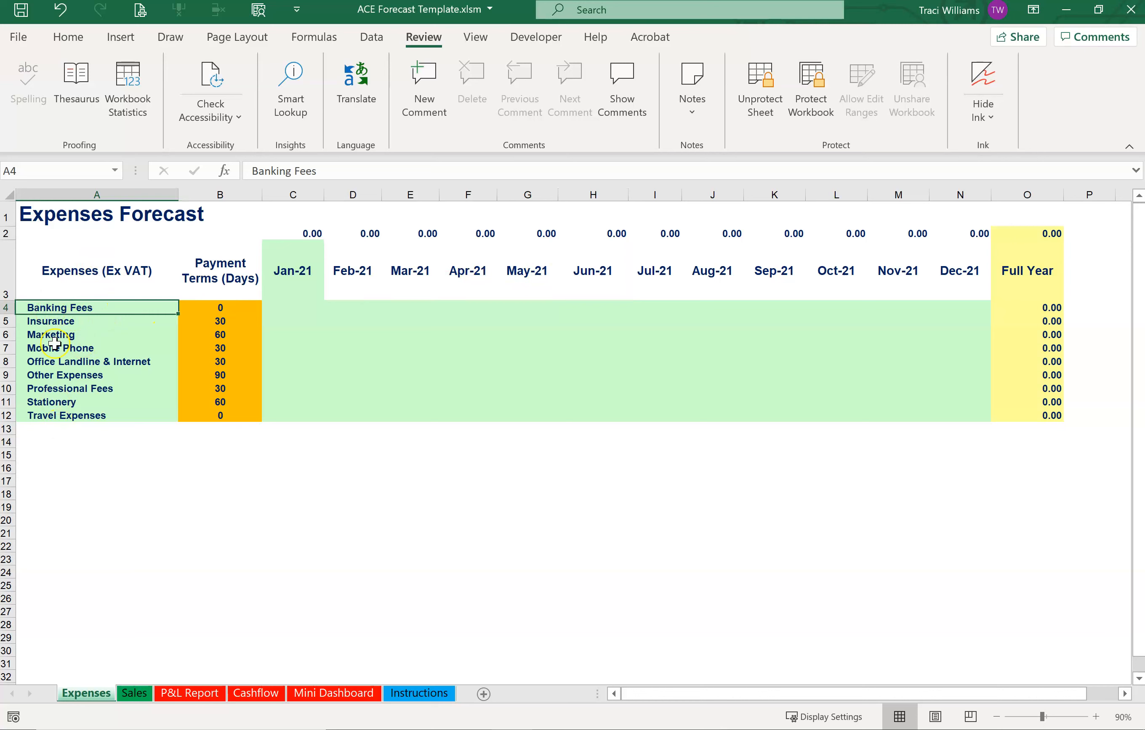
text(Salaroes)
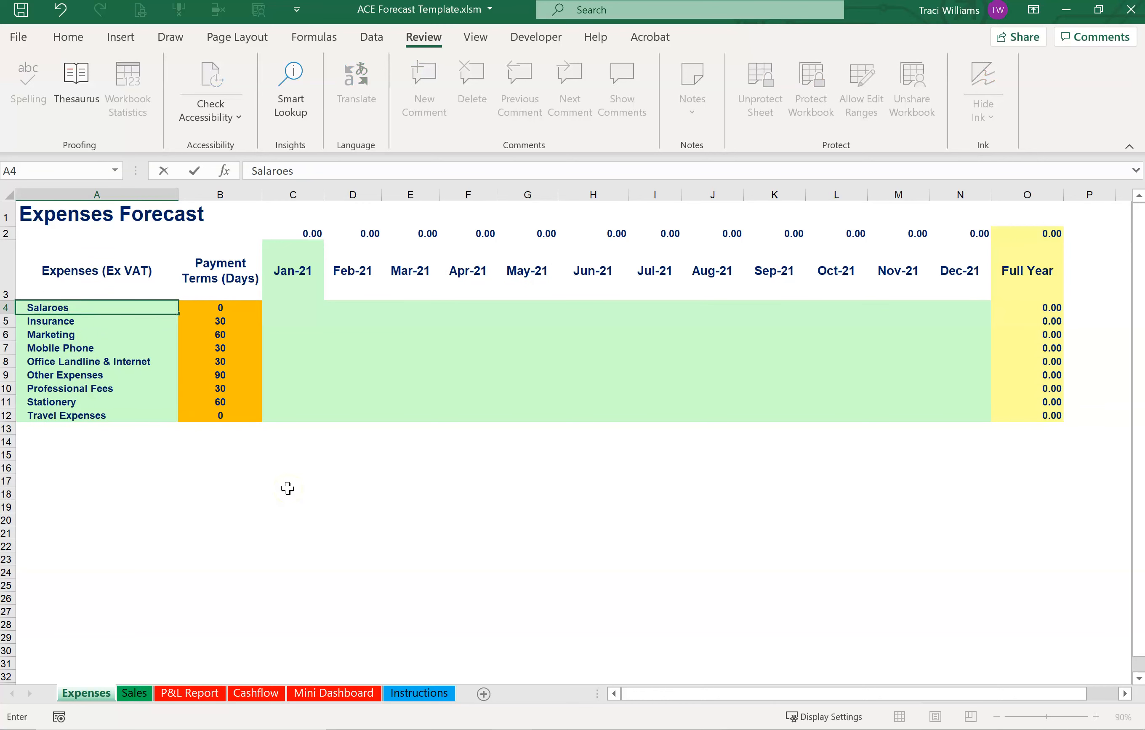
key(ctrl+Return)
key(Delete)
text(u)
text(Sa)
key(ctrl+Return)
key(Right)
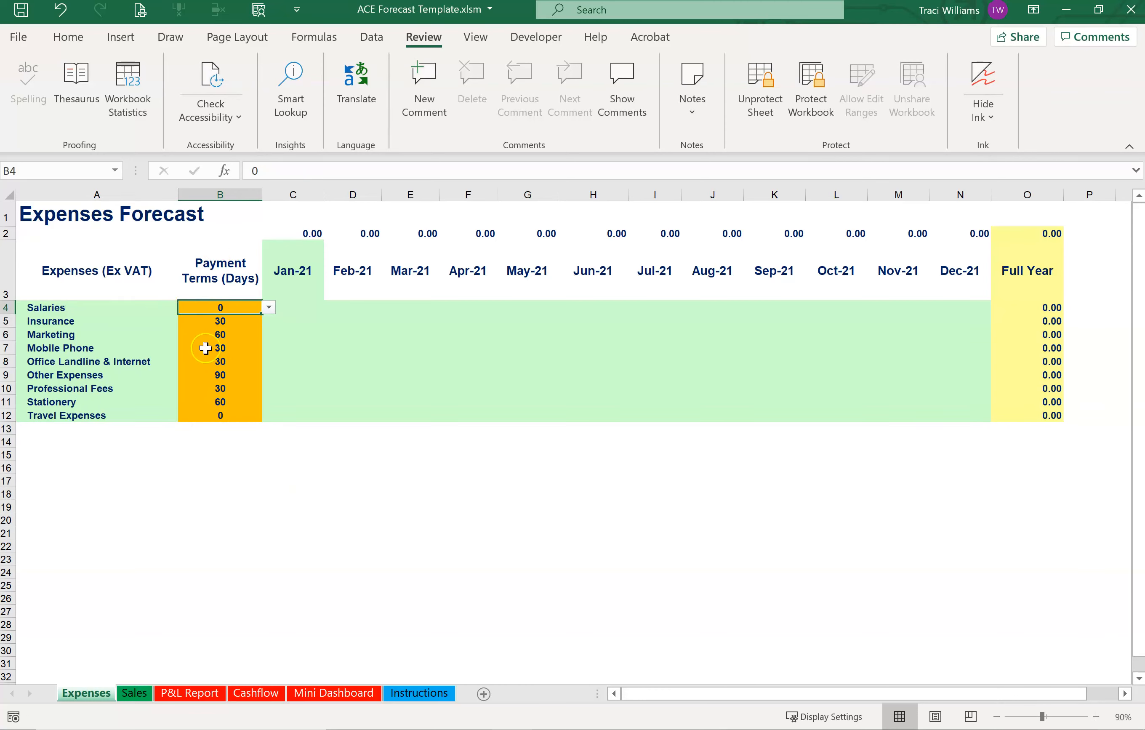
- Look through the available payment terms for Mobile Phone, leaving the selection as it is
click(245, 348)
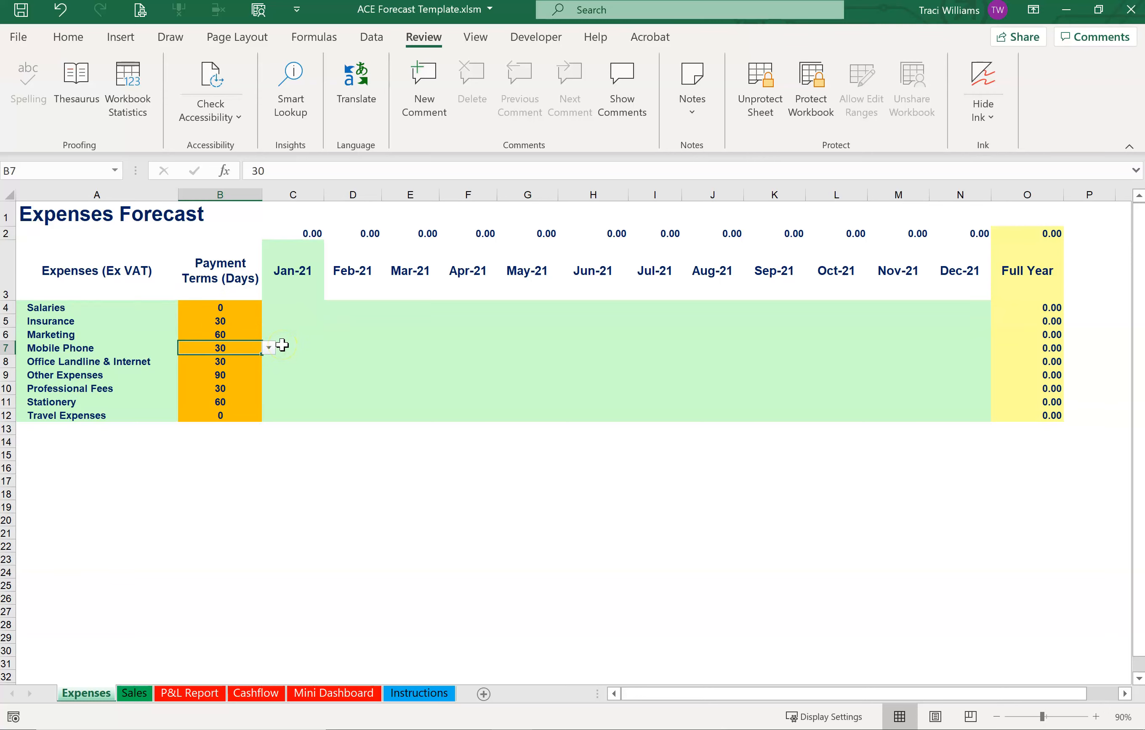
click(270, 348)
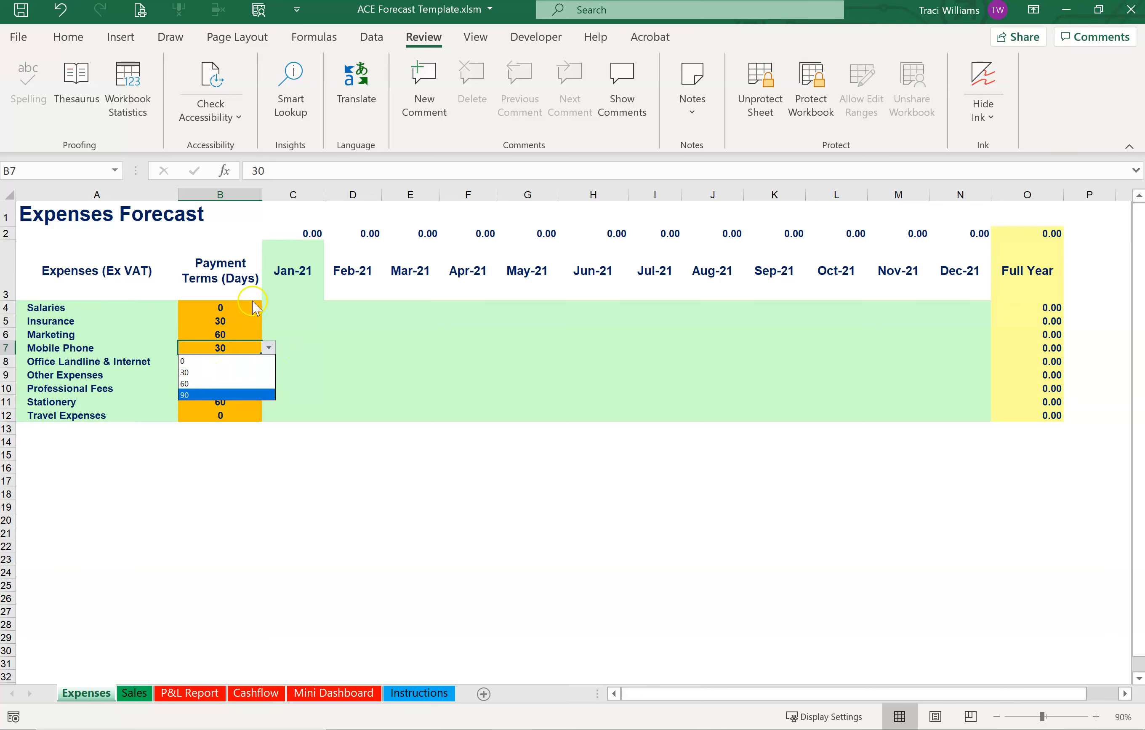
click(201, 268)
click(226, 267)
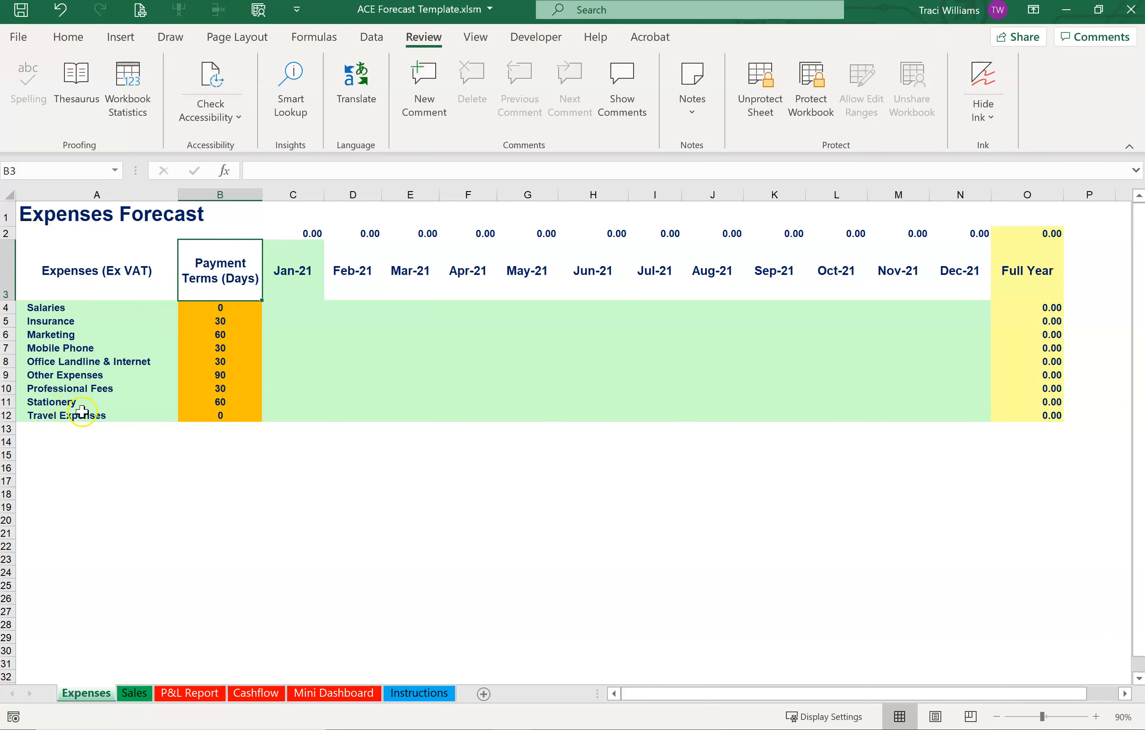
- Review the payment terms assigned to Salaries, Insurance and Marketing
click(225, 311)
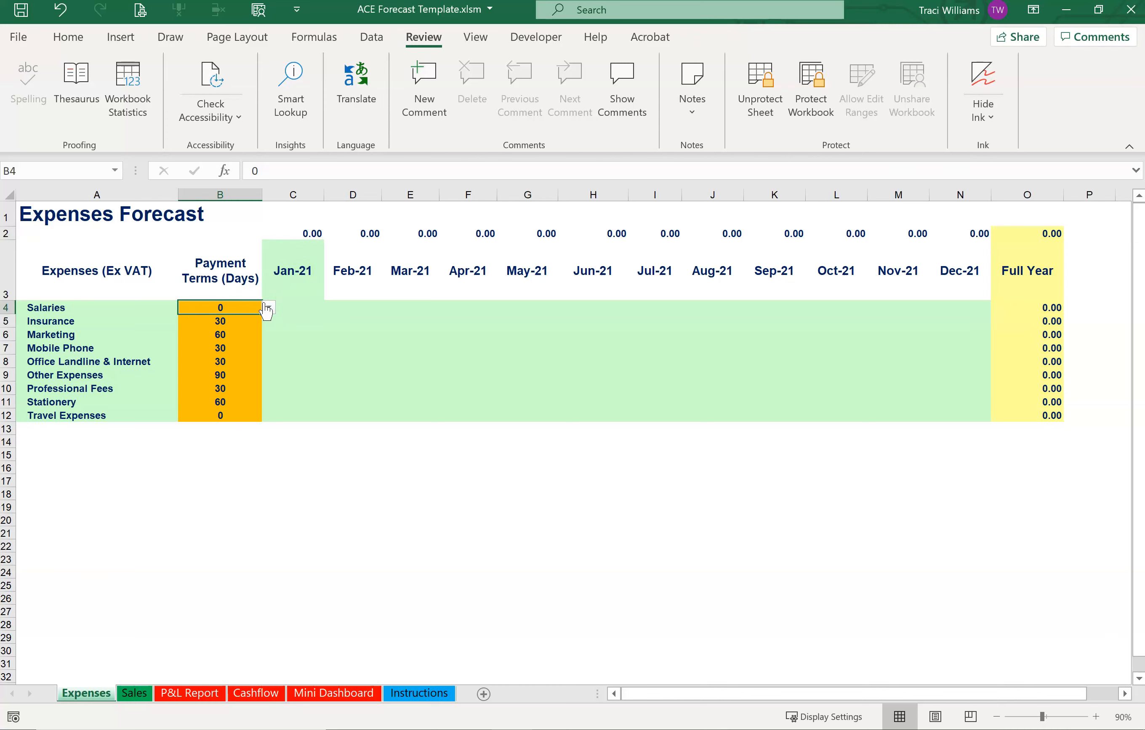
click(78, 320)
click(233, 320)
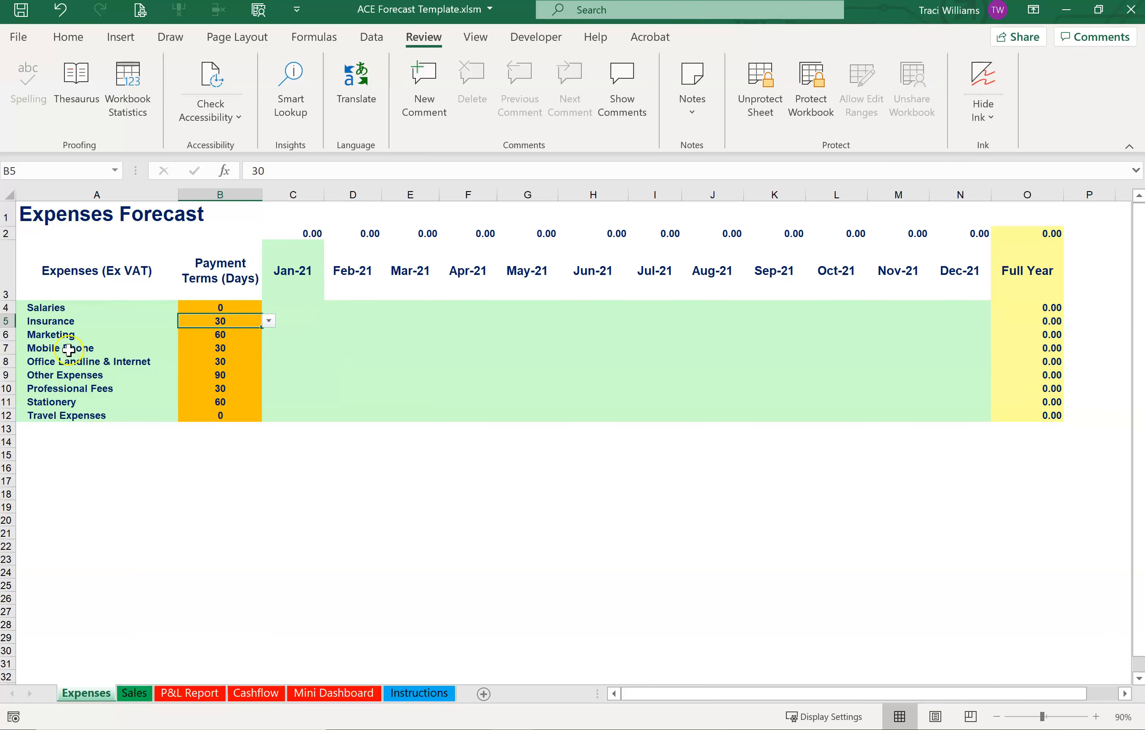
click(64, 337)
click(219, 336)
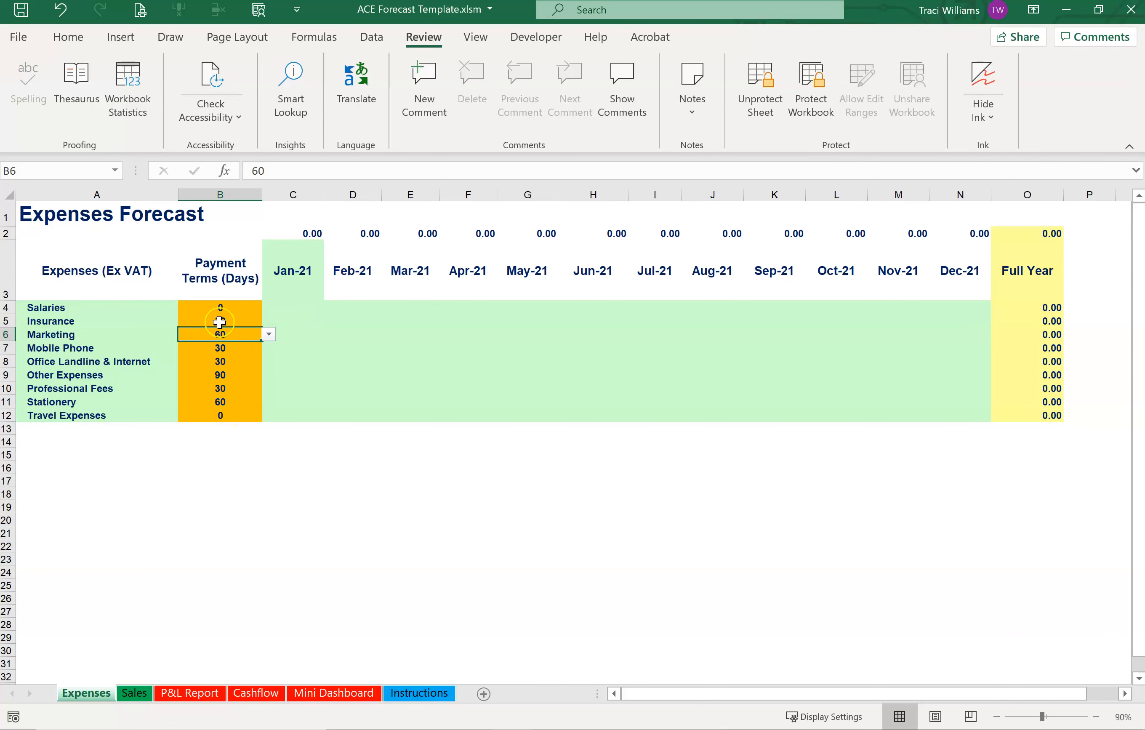
click(215, 307)
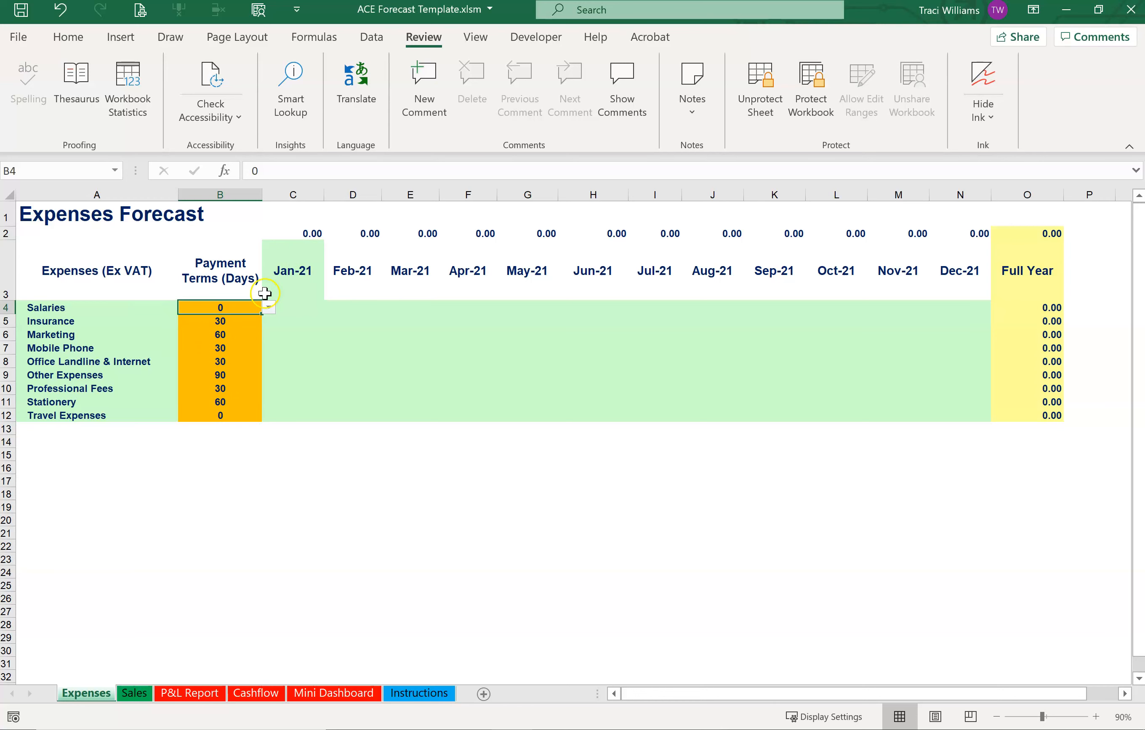
- Enter 1500 for Salaries in Jan-21 and copy it across Feb-21 to Dec-21
click(298, 304)
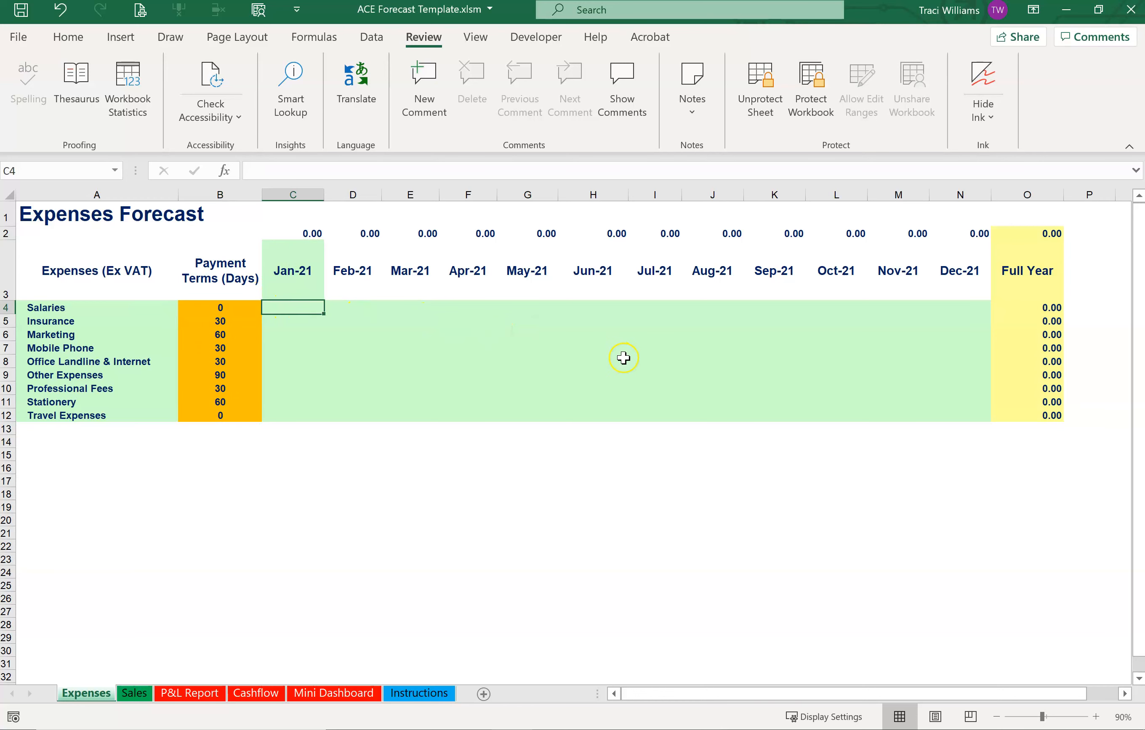
text(1500)
key(Return)
key(Up)
key(ctrl+c)
key(Right)
key(shift+Right)
key(shift+Right)
key(shift+Right)
key(shift+Right)
key(shift+Right)
key(shift+Right)
key(shift+Right)
key(shift+Right)
key(shift+Right)
key(shift+Right)
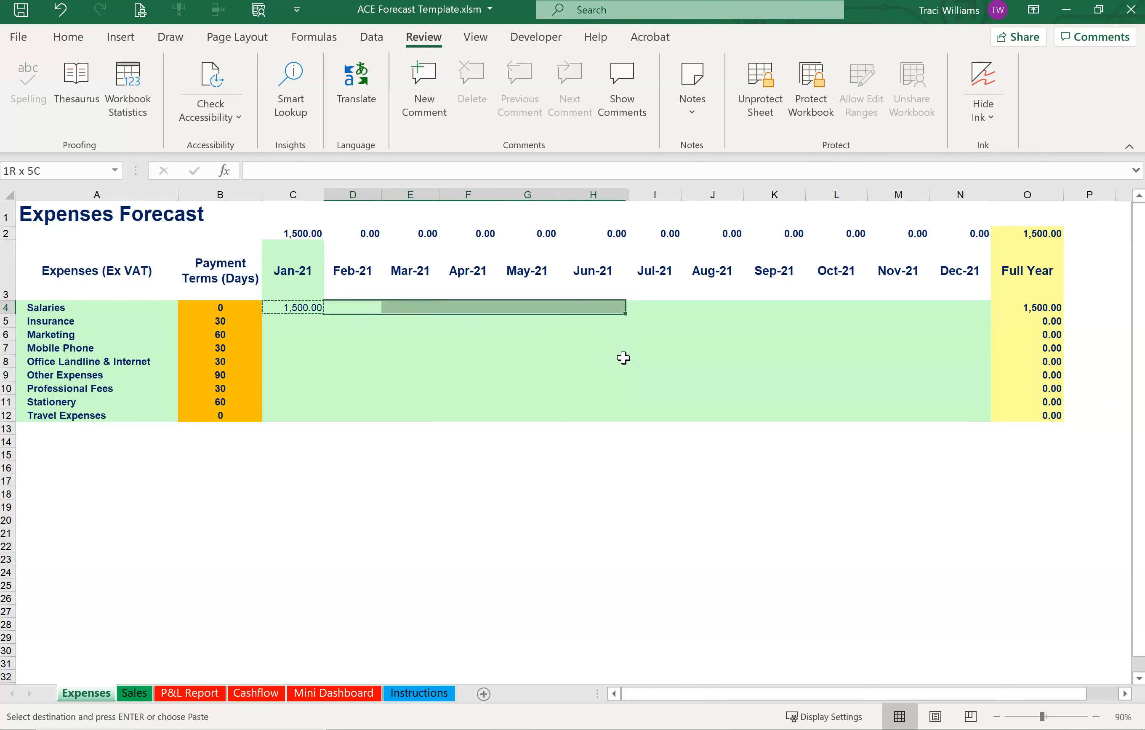
key(Return)
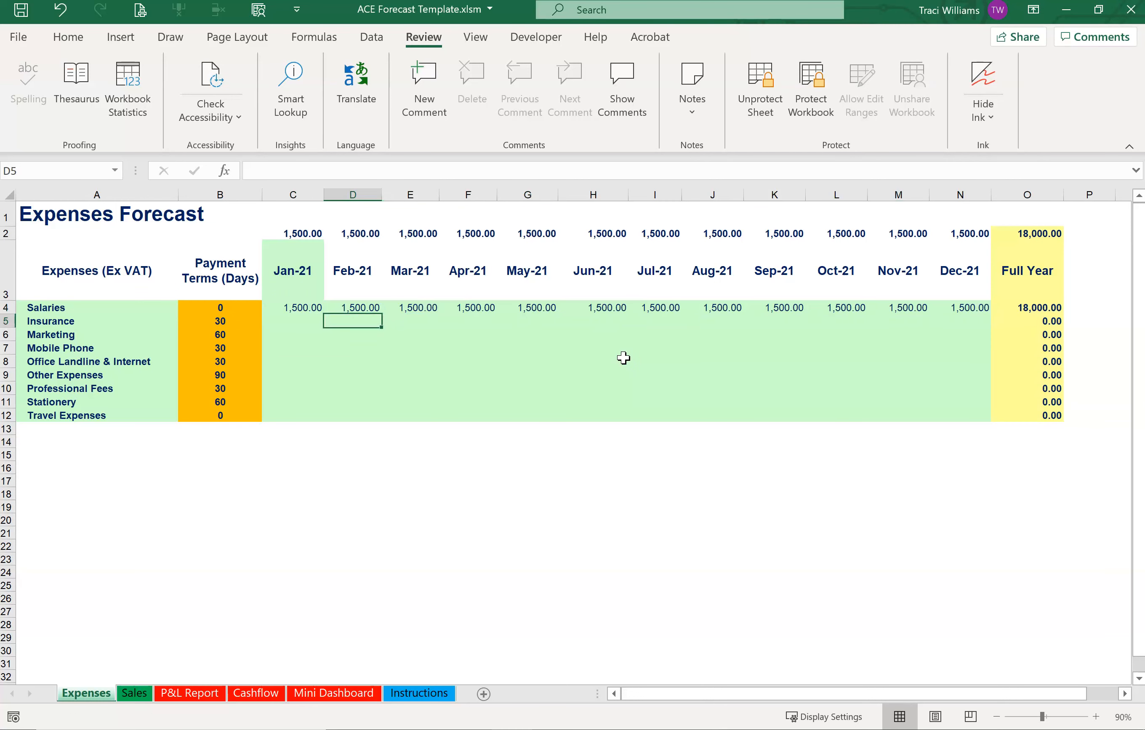
- Enter 35 for Insurance in Jan-21 and copy it across Feb-21 to Dec-21
key(Left)
key(Down)
text(35)
key(Return)
key(Up)
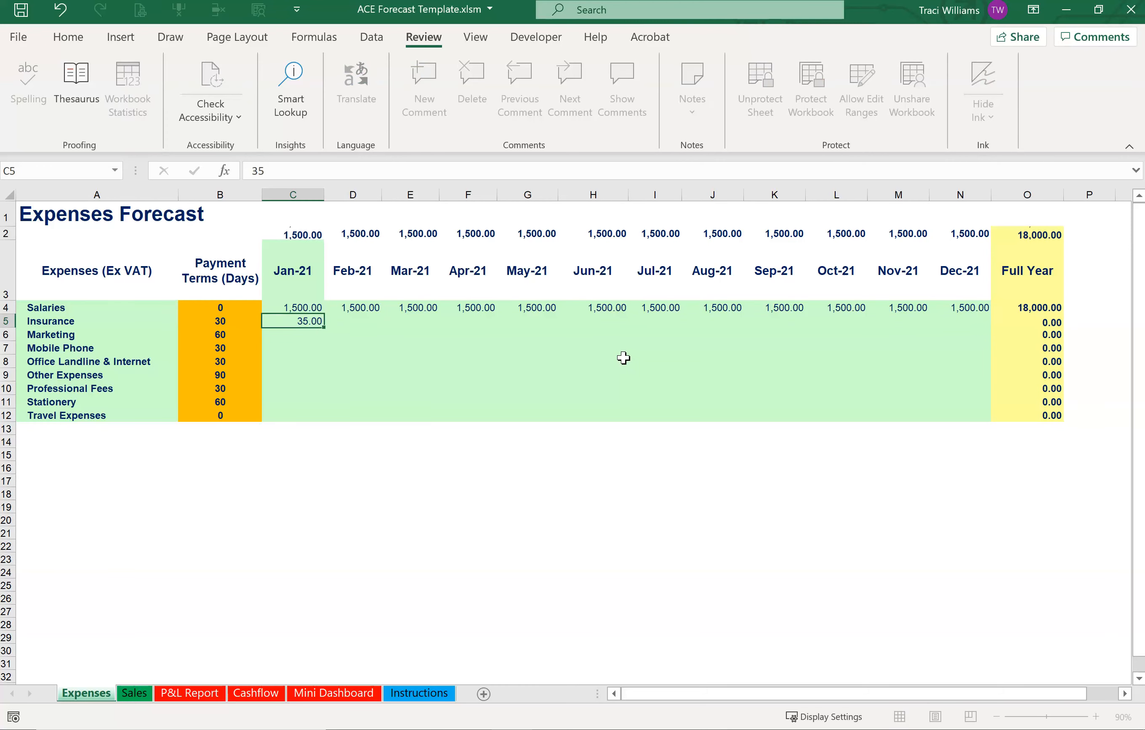
key(ctrl+c)
key(Right)
key(shift+Right)
key(shift+Right)
key(shift+Right)
key(shift+Right)
key(shift+Right)
key(shift+Right)
key(shift+Right)
key(shift+Right)
key(shift+Right)
key(shift+Right)
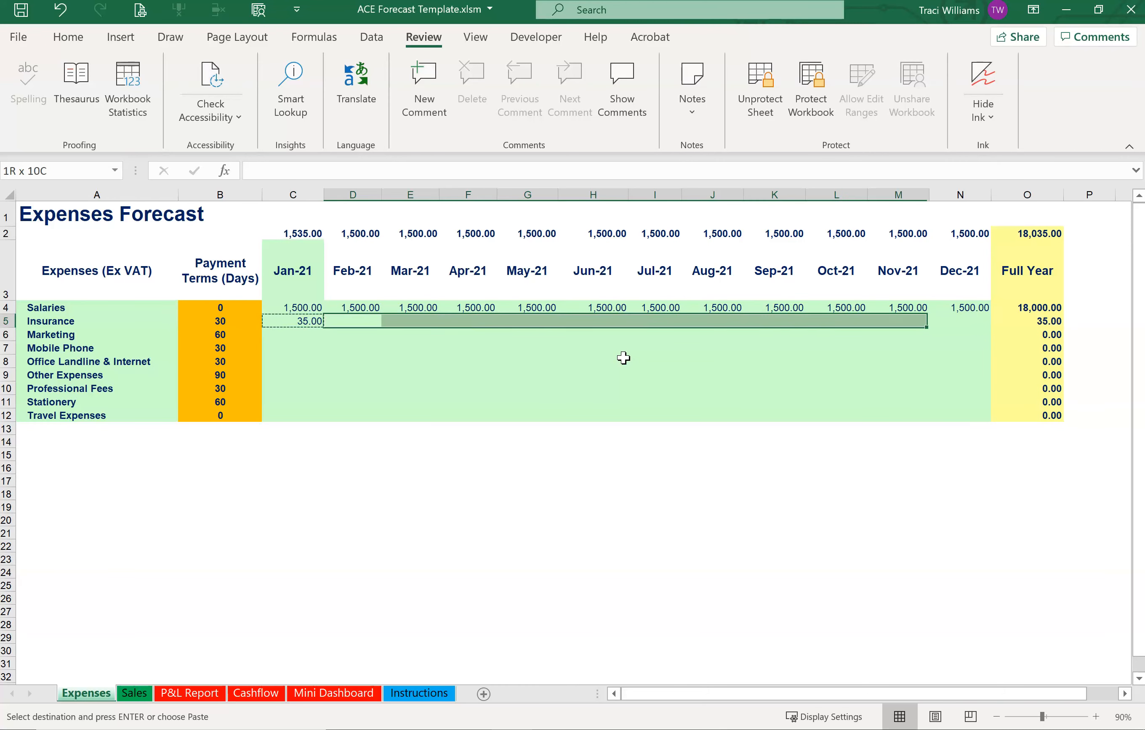
key(Return)
- Enter 2000 as the Marketing expense for Jan-21
key(Down)
key(Left)
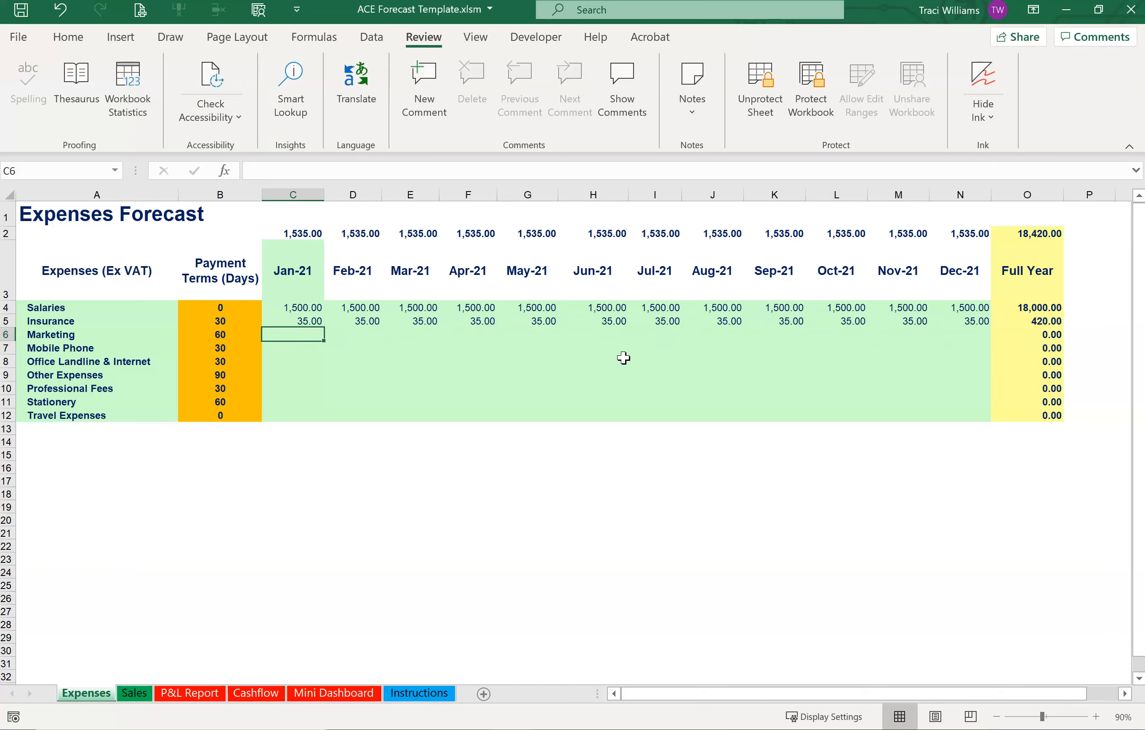
text(2000)
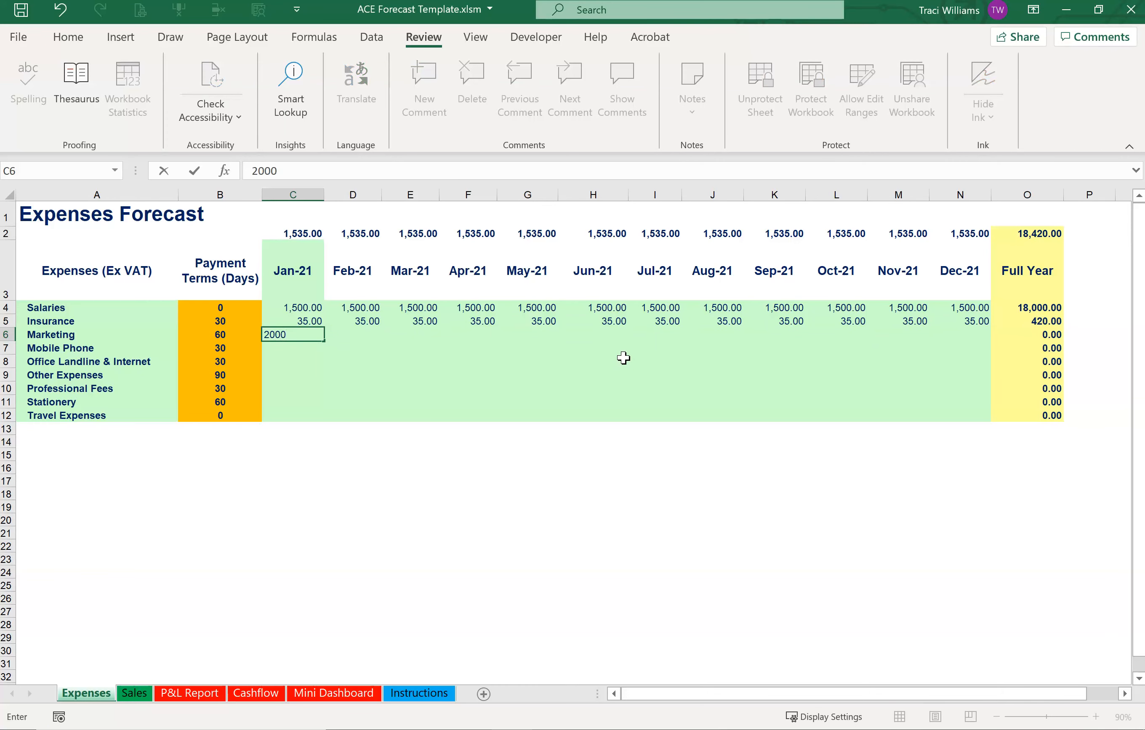
key(Return)
- Enter 1000 as the Marketing expense for both Apr-21 and Jul-21
key(Up)
key(Right)
key(Right)
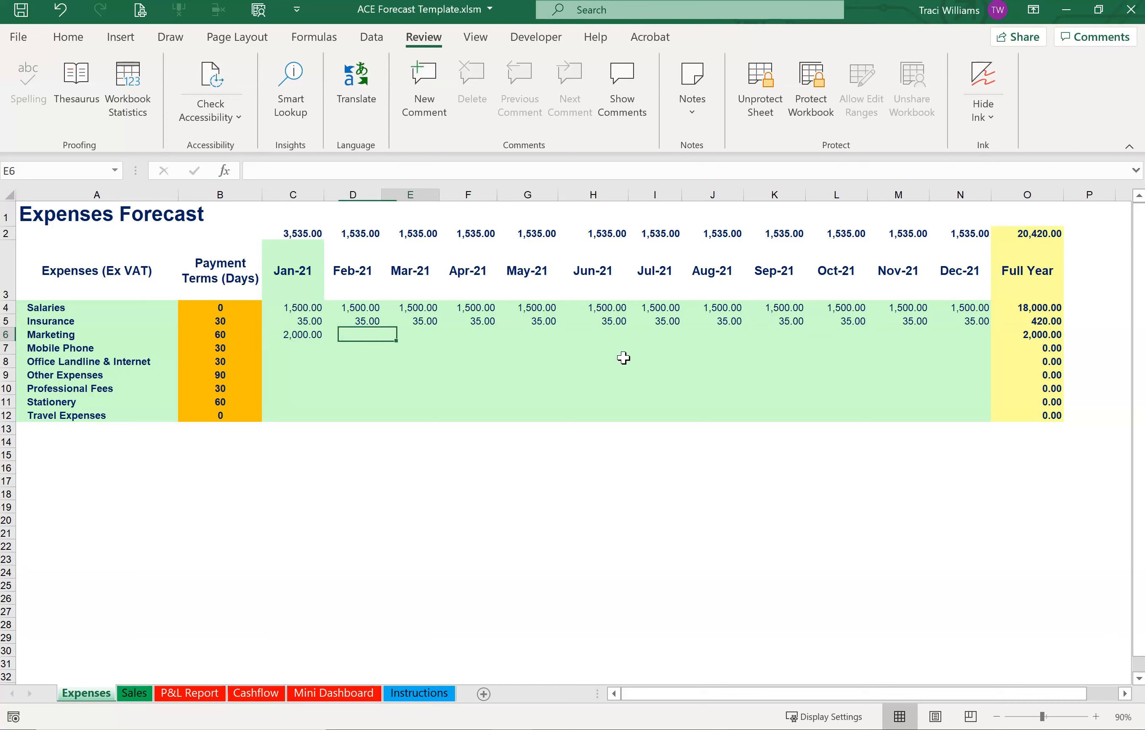
key(Right)
text(1)
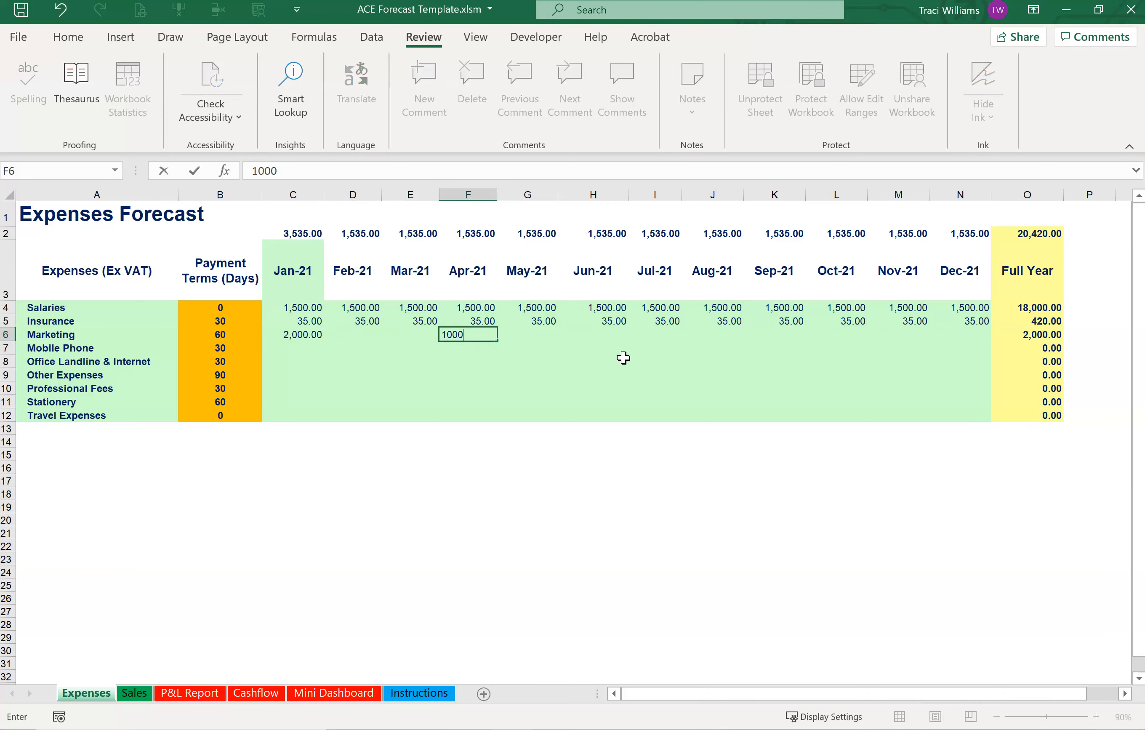
key(ctrl+Return)
key(Right)
key(Right)
key(Right)
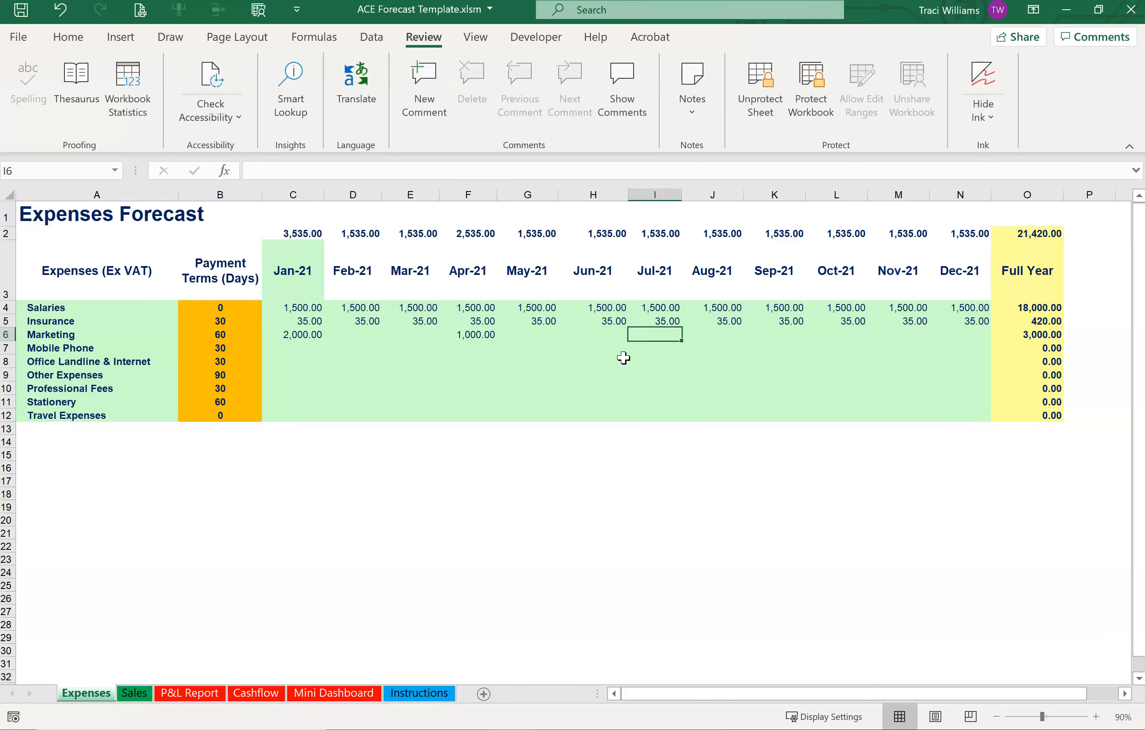
text(1)
key(ctrl+Return)
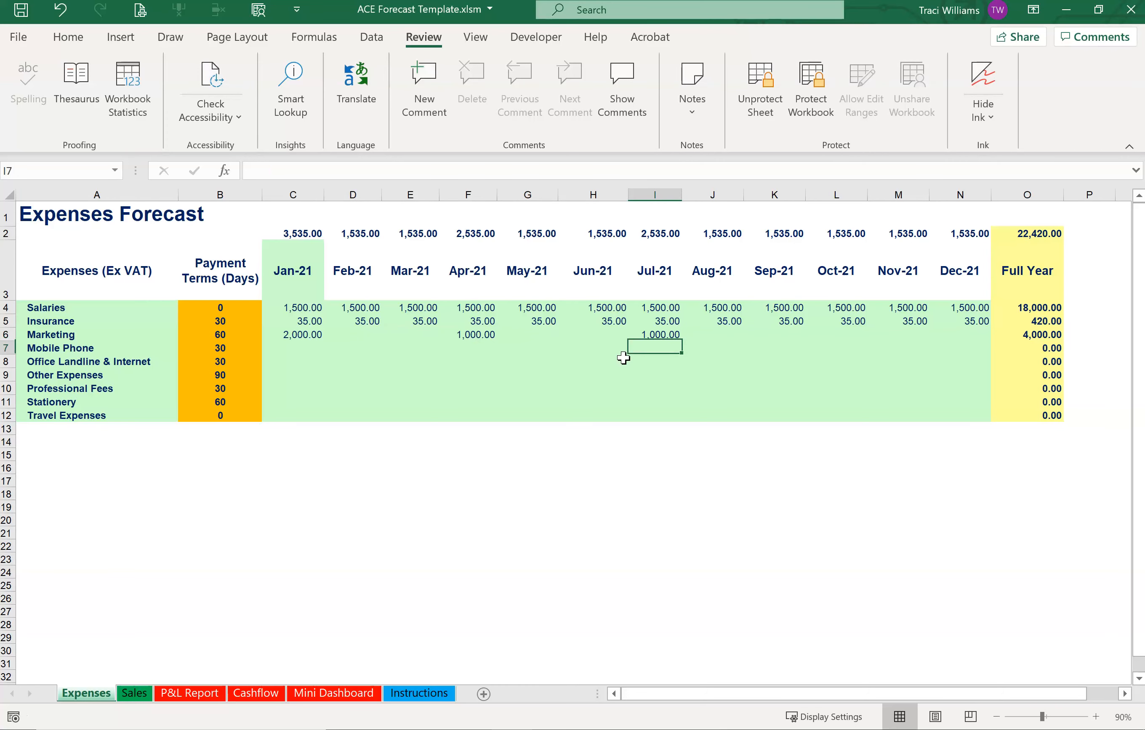
- Enter 5000 as the Marketing expense for Sep-21 and 500 for Dec-21
key(Right)
key(Right)
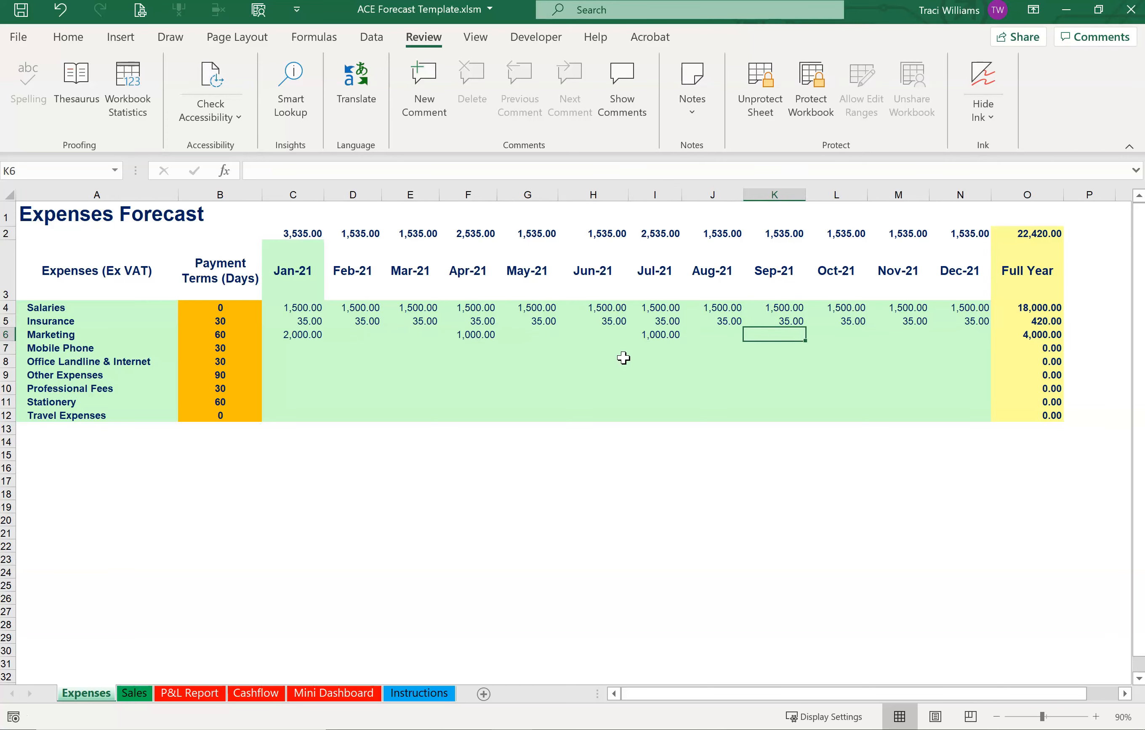
text(5000)
key(Return)
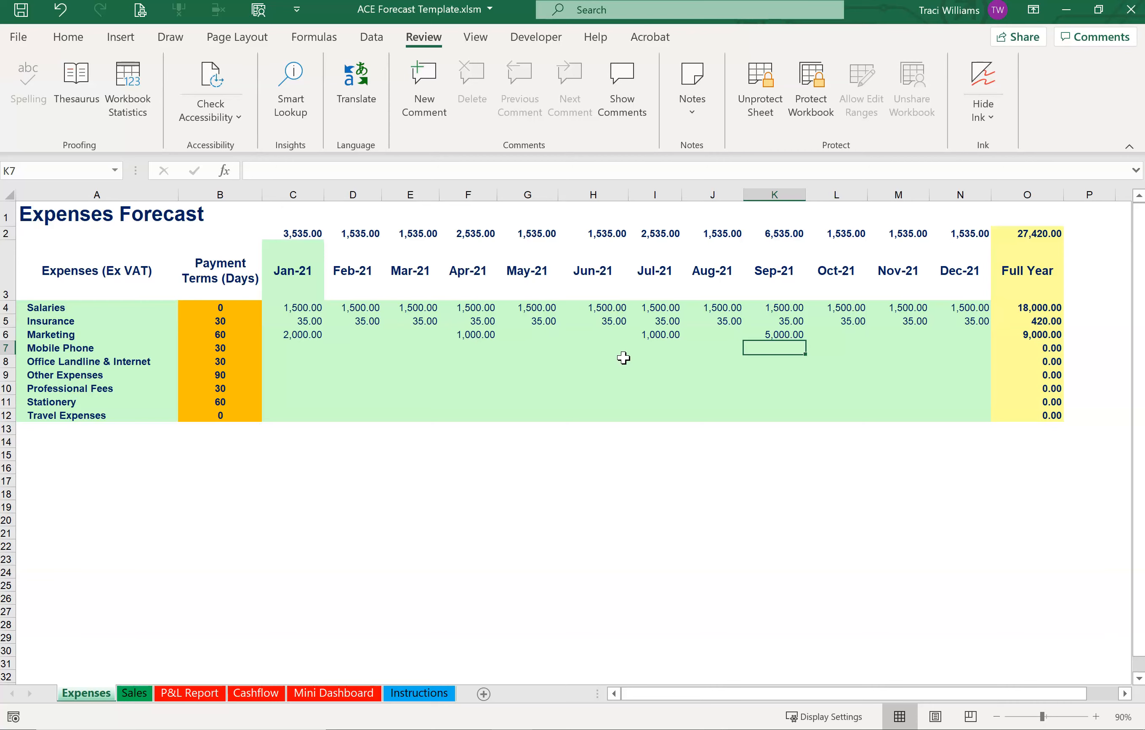
key(Up)
key(Right)
key(Right)
key(Right)
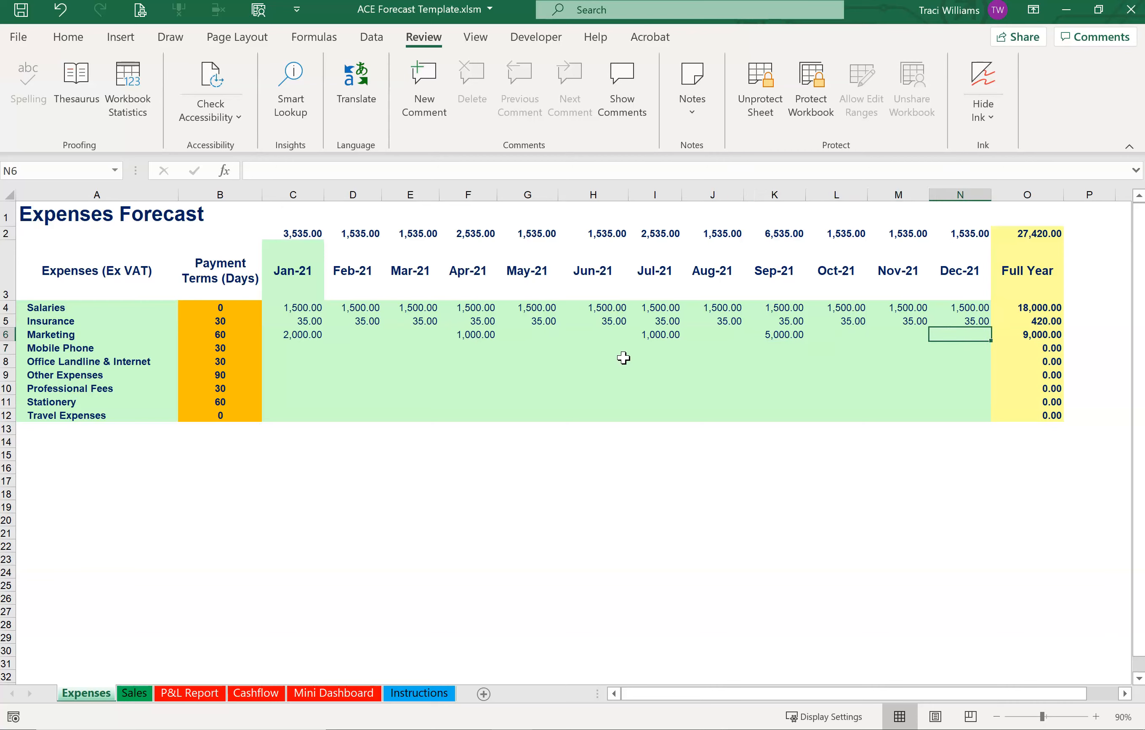
text(500)
key(Return)
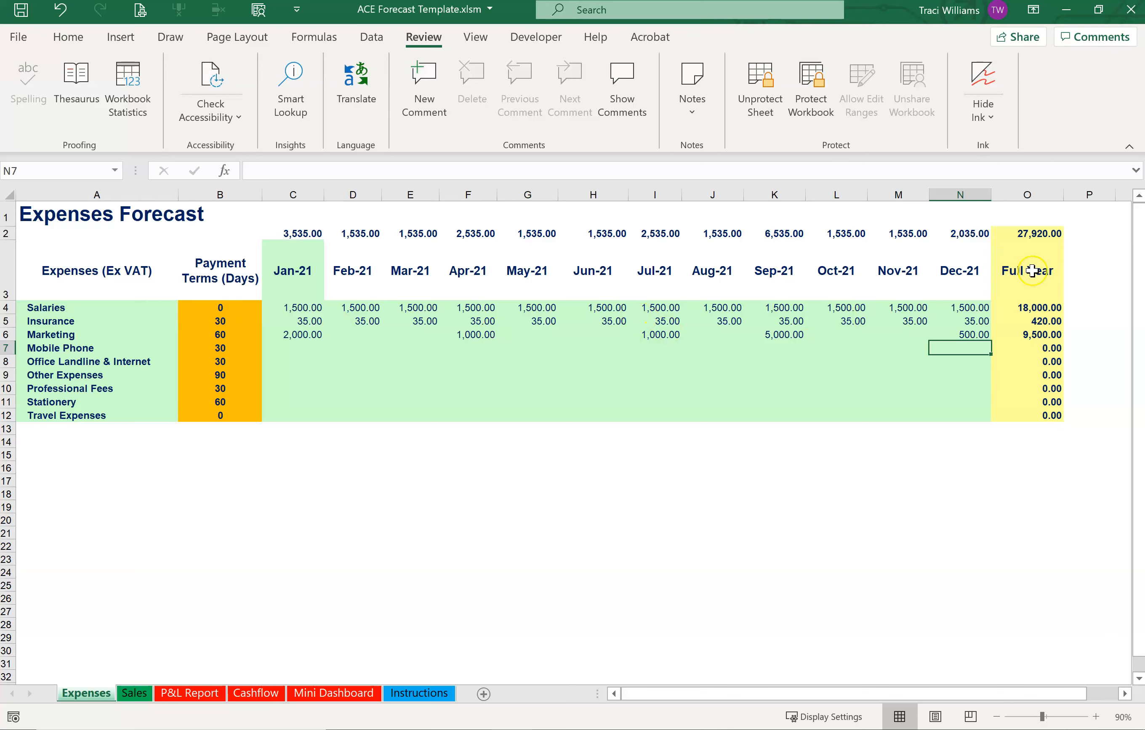
- Review the full-year total of each expense type, the overall total and the monthly totals for Jan-21 to Apr-21
drag(1026, 308, 1030, 415)
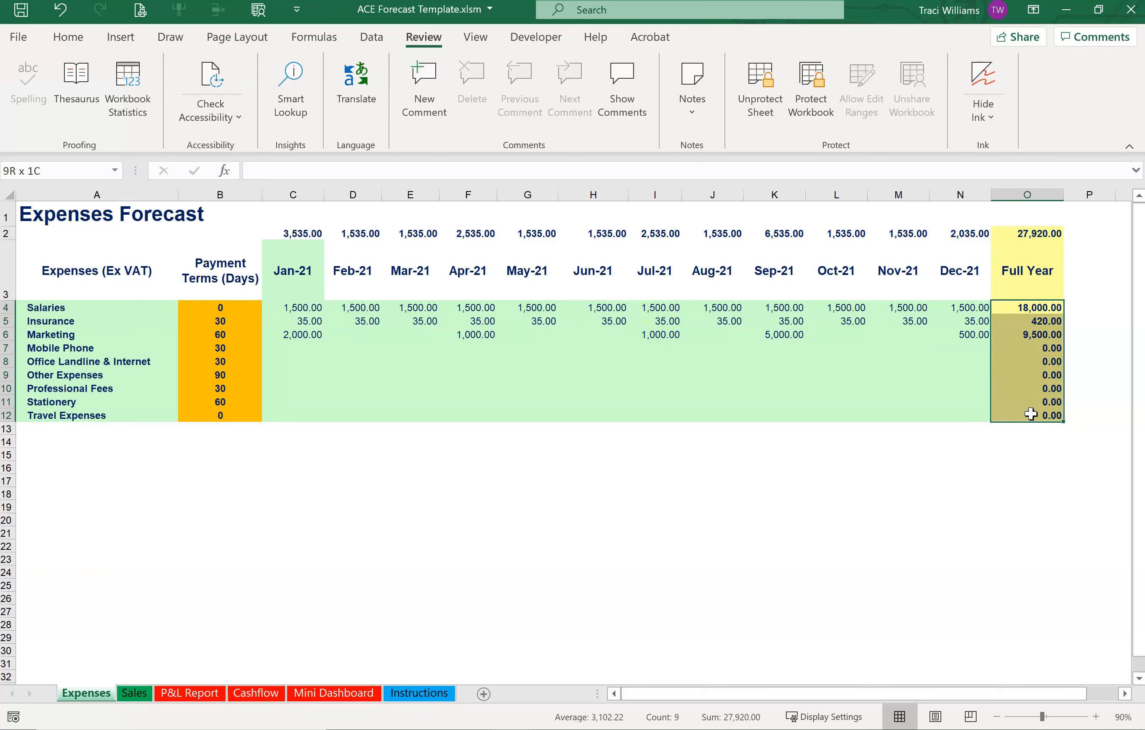
click(1026, 308)
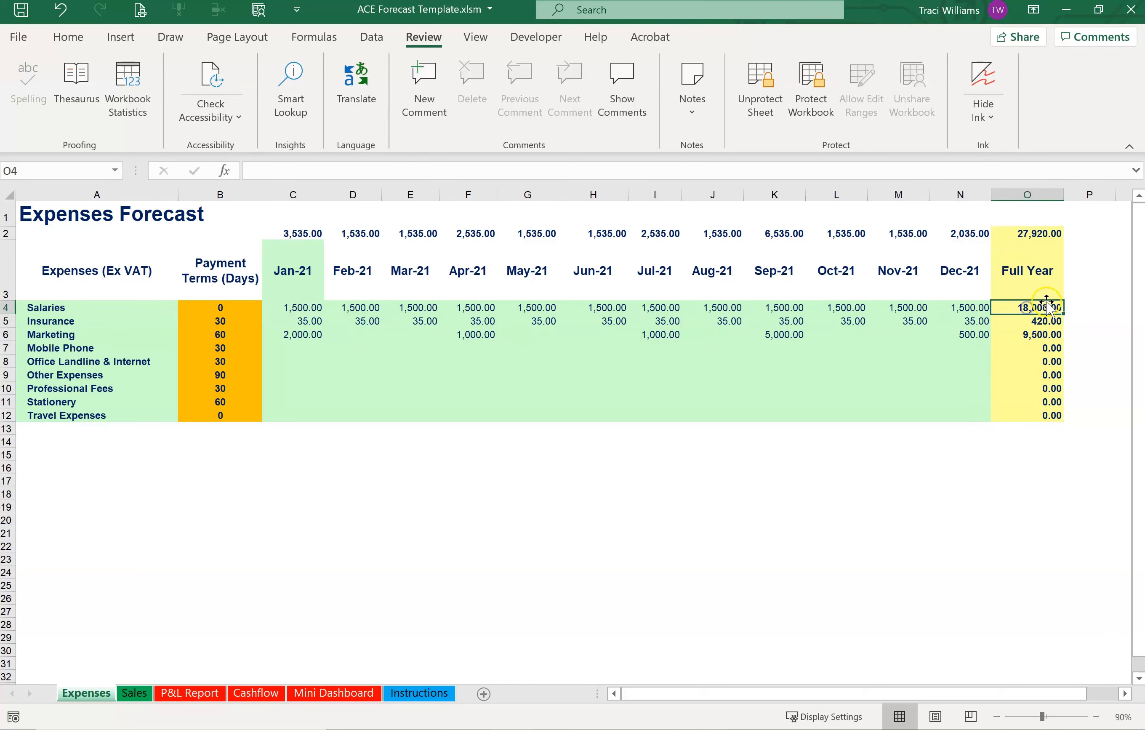
click(1024, 325)
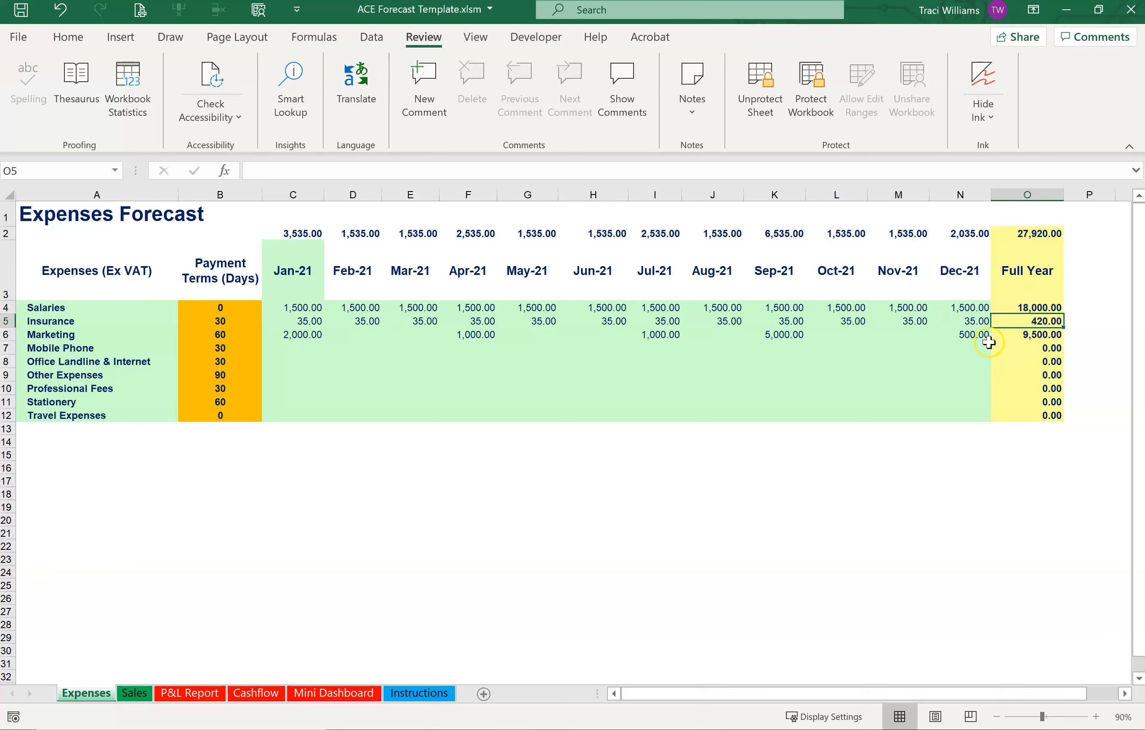
click(1017, 336)
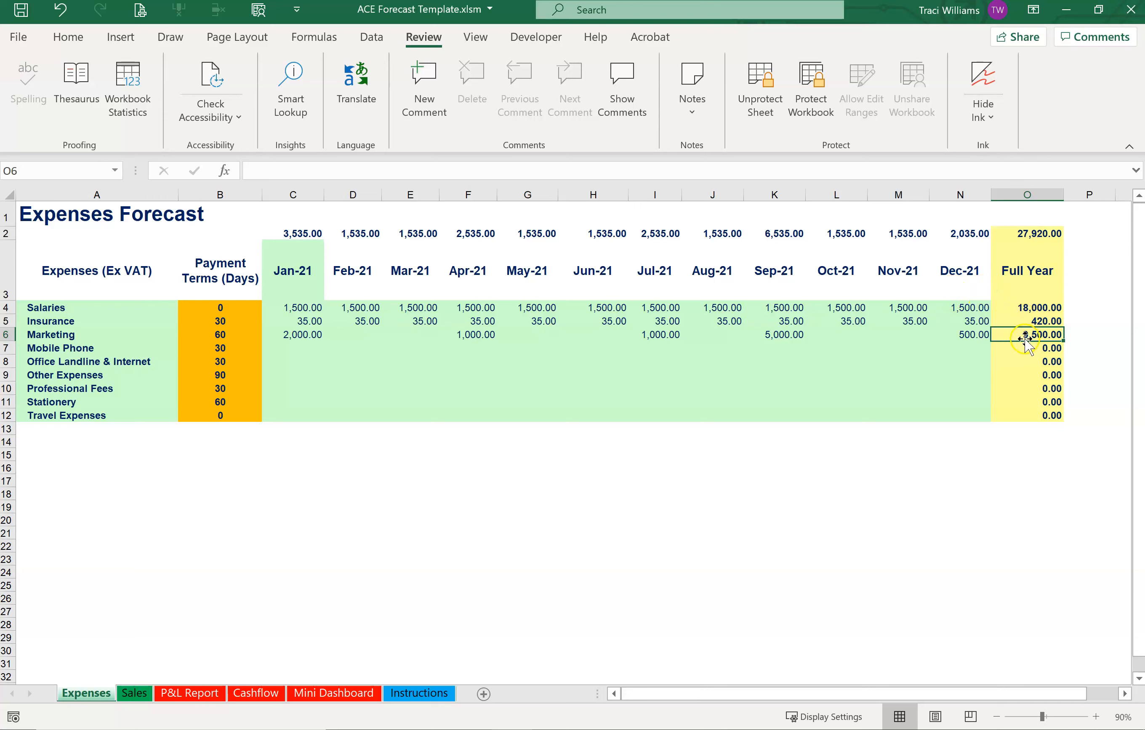
click(1031, 233)
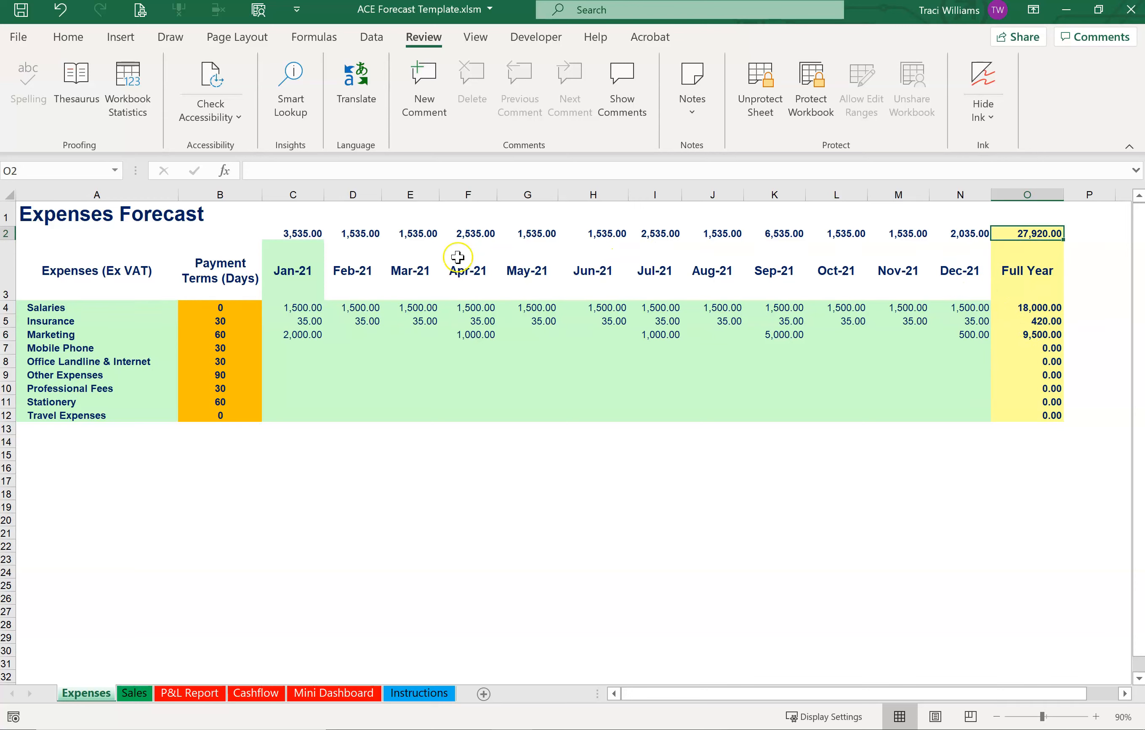
click(295, 234)
click(356, 235)
click(409, 234)
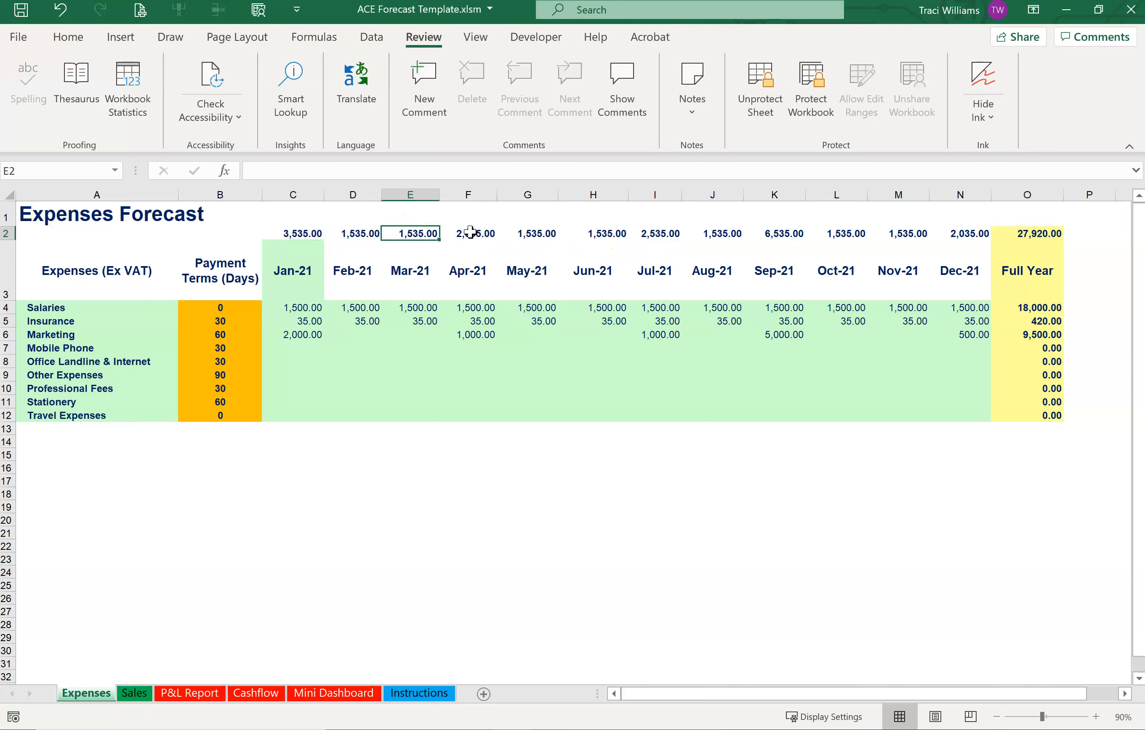
click(479, 237)
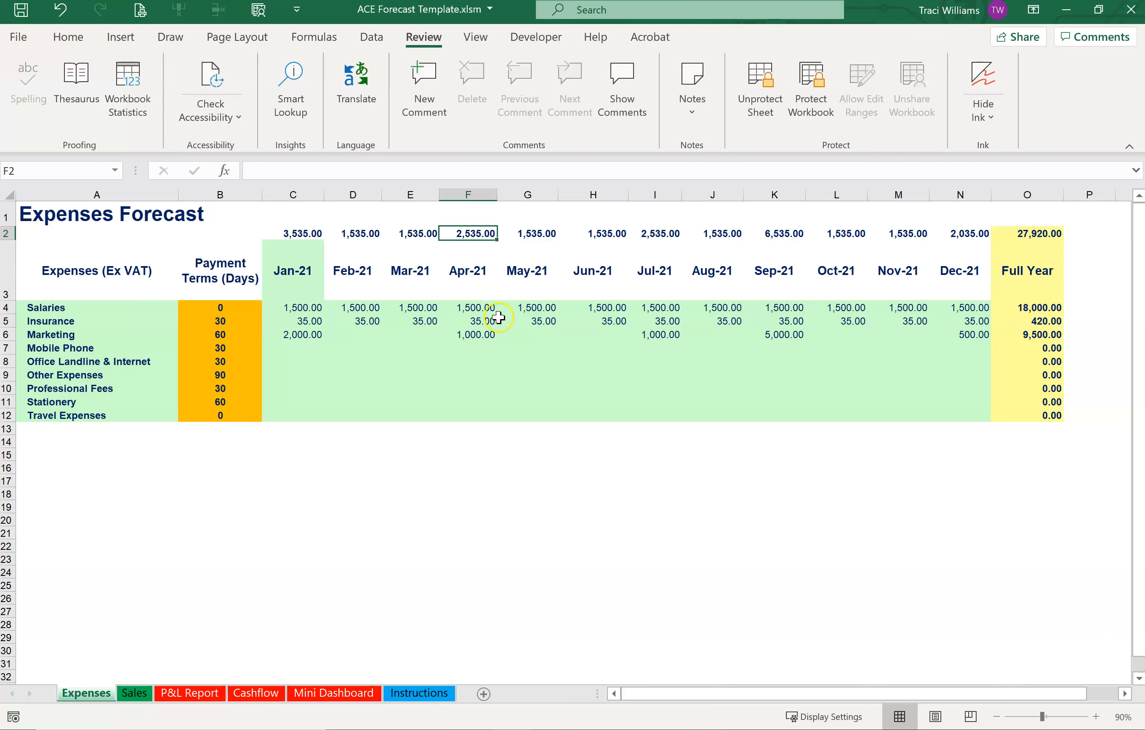
- Open the Sales sheet and examine the sales categories and the payment terms for Workshops and Projects
click(142, 695)
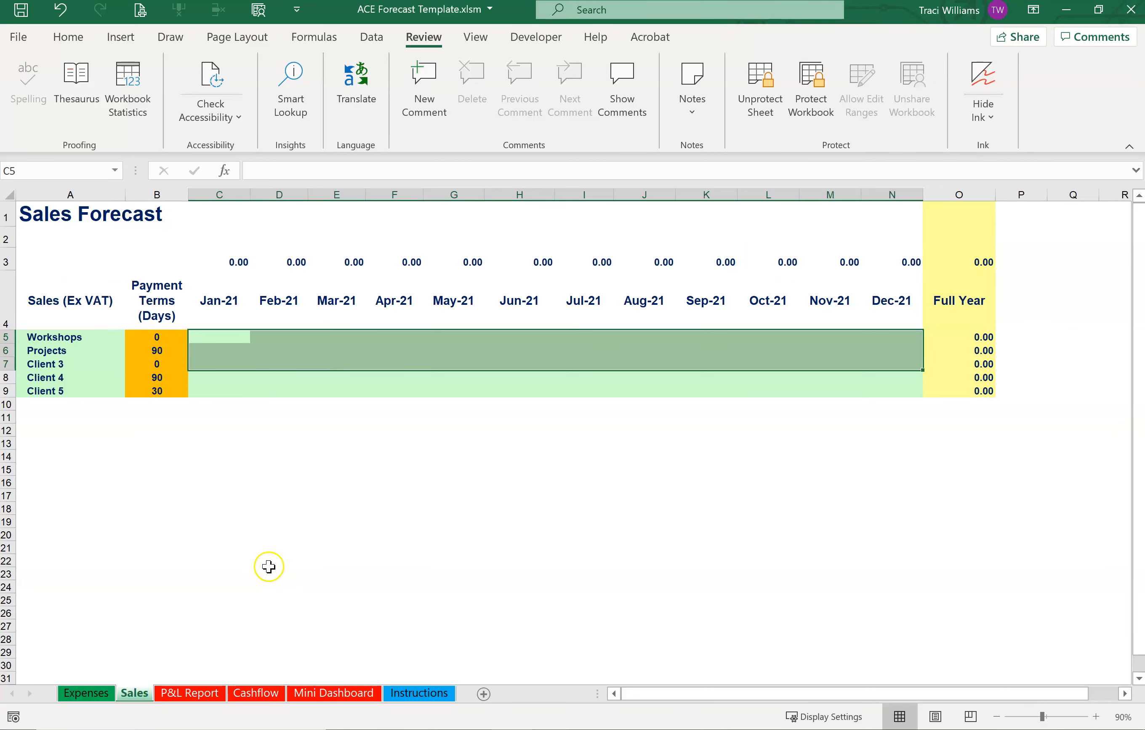
click(171, 466)
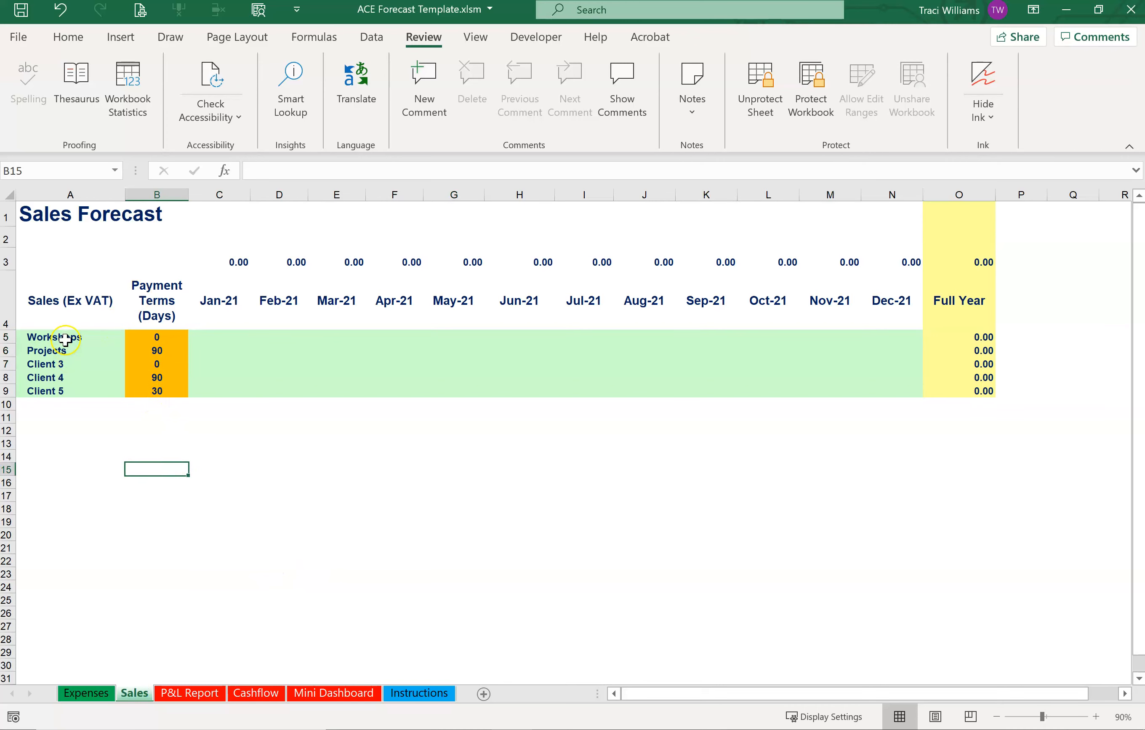
click(47, 337)
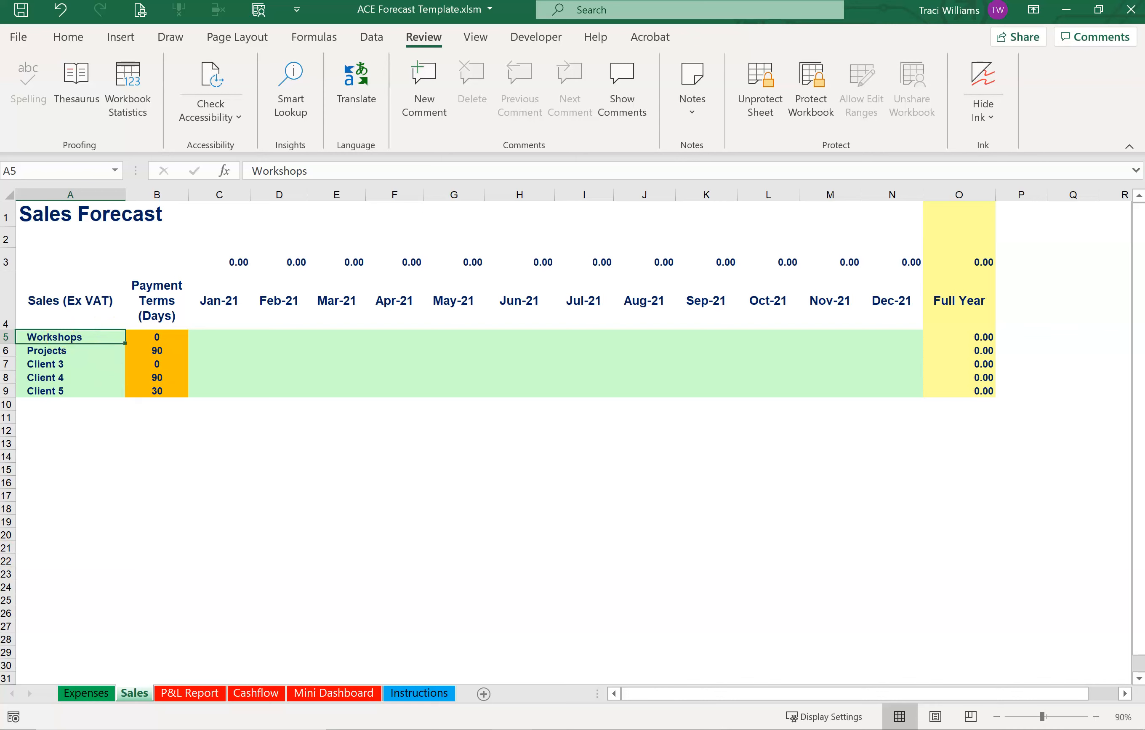
click(71, 351)
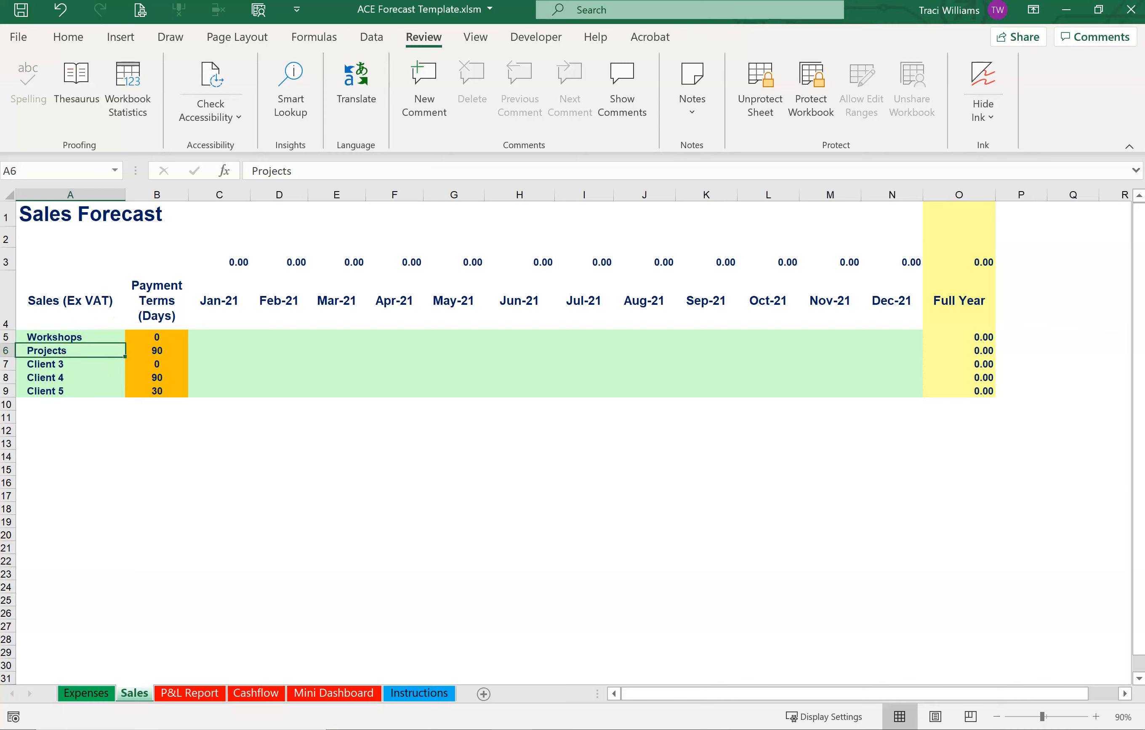
click(70, 364)
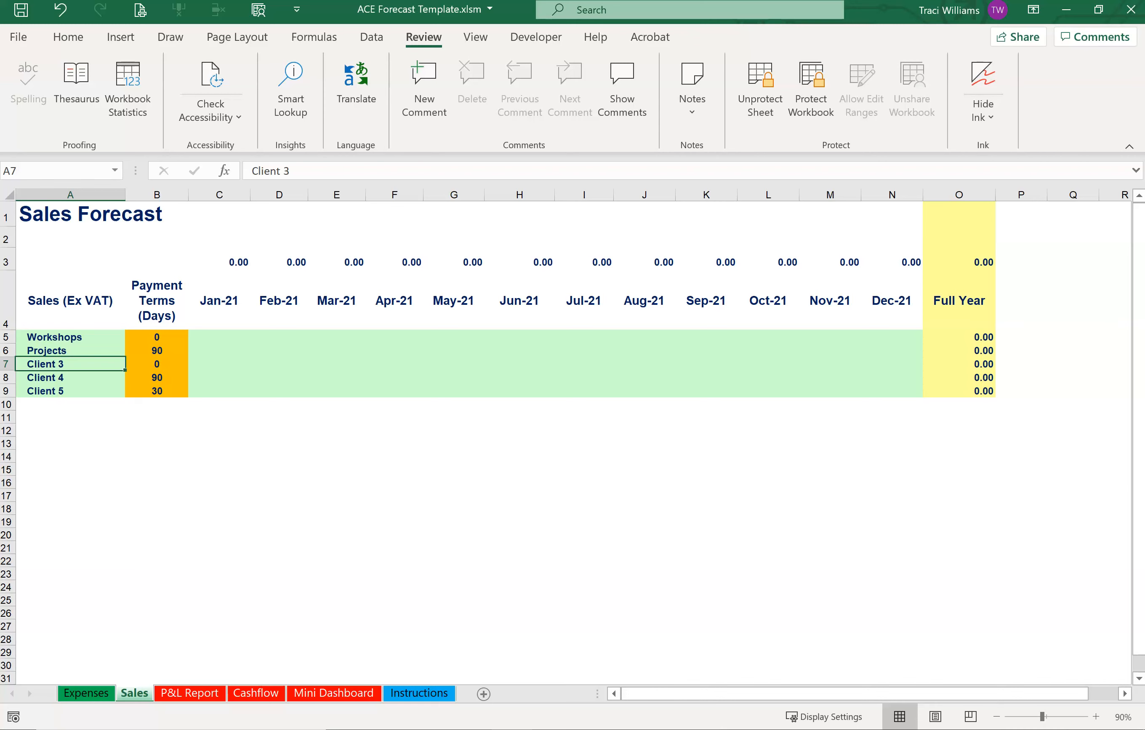
click(71, 337)
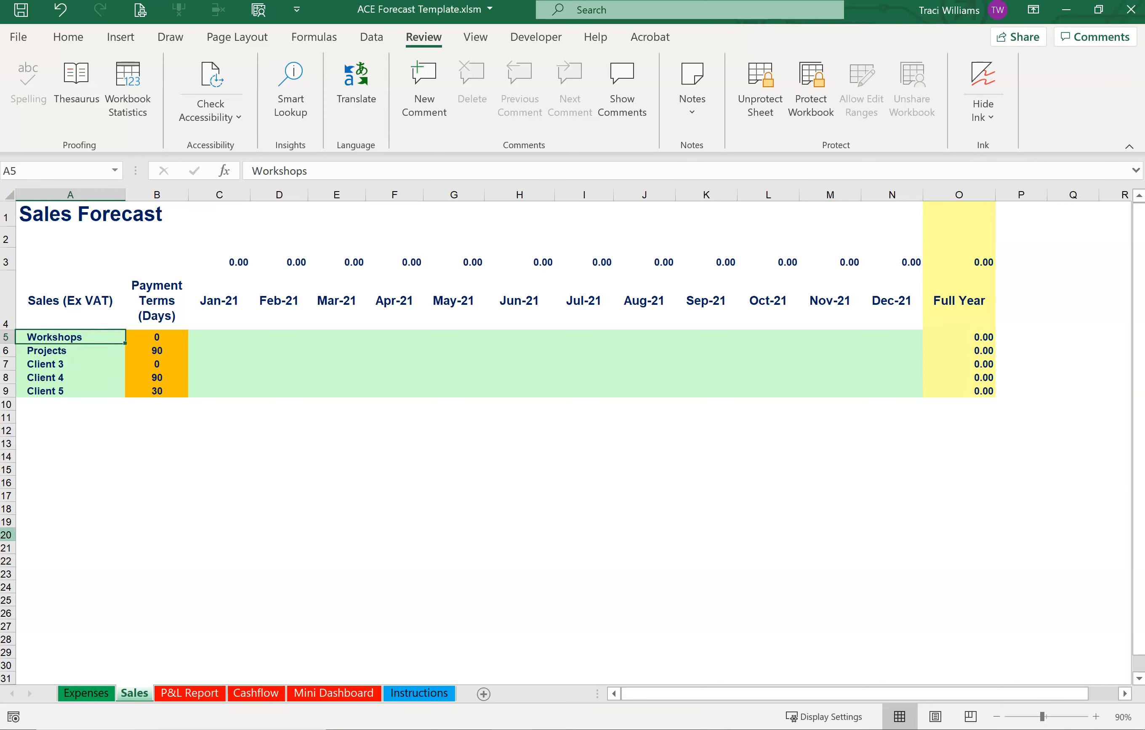
click(150, 338)
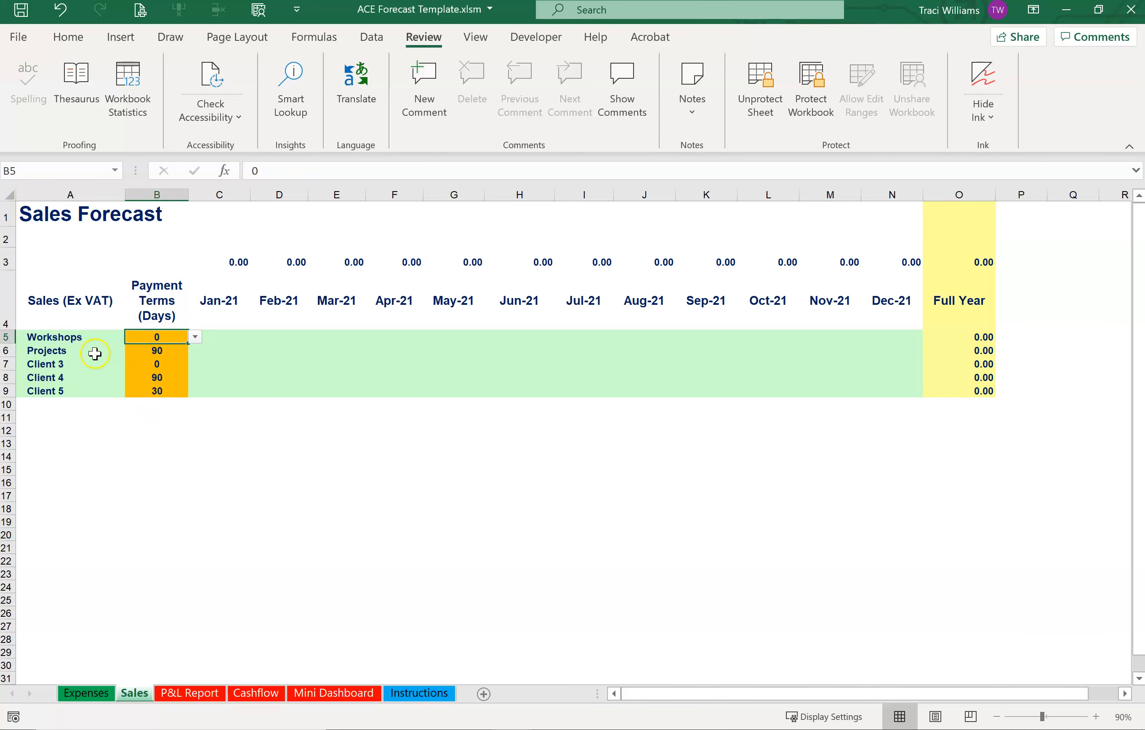
click(138, 351)
- Clear the category names Client 3, Client 4 and Client 5 from the Sales sheet
drag(58, 365, 67, 386)
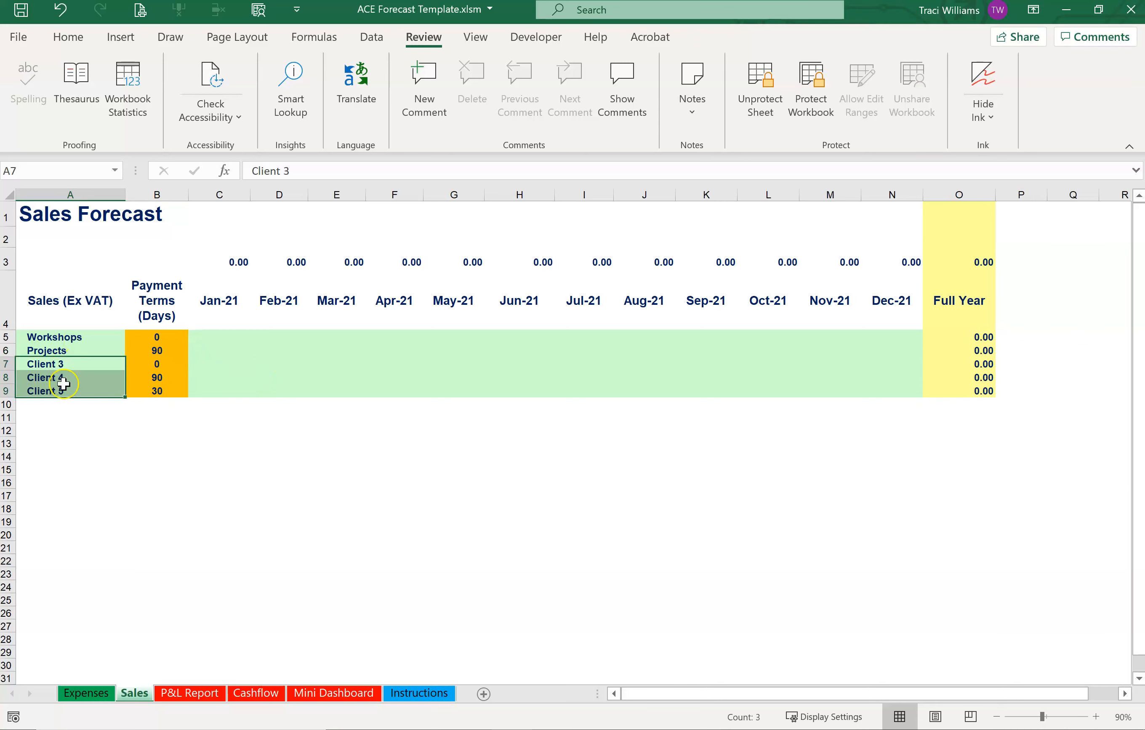
key(Delete)
click(218, 456)
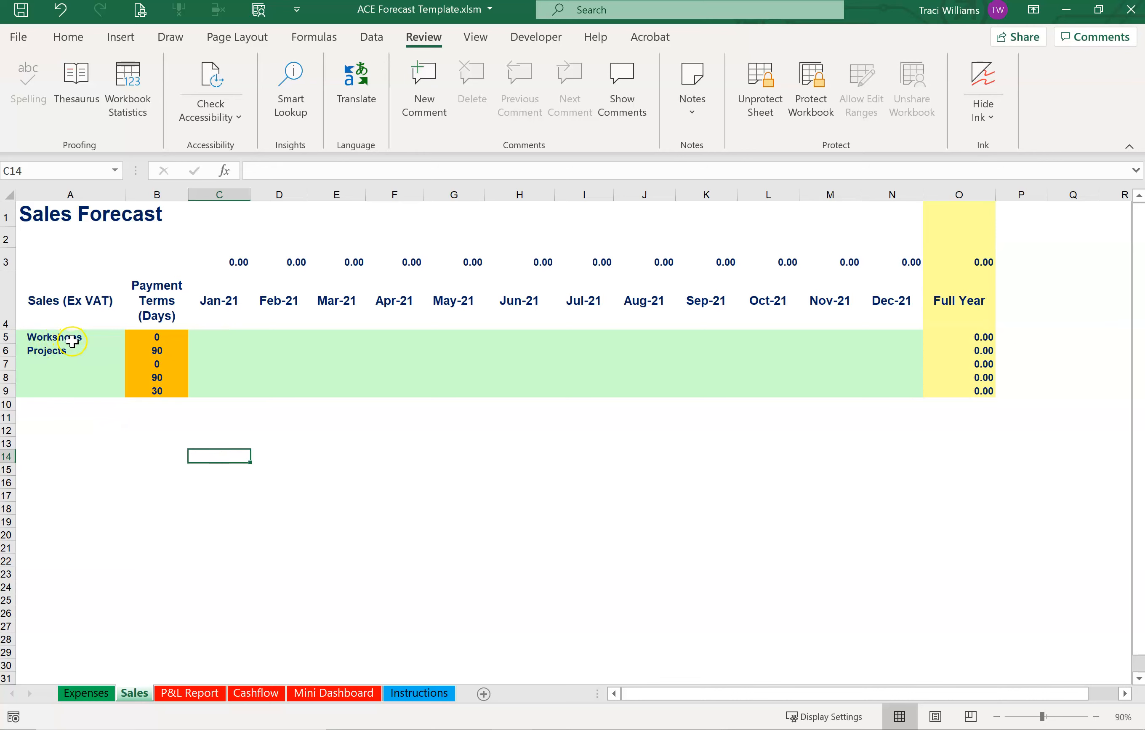
- Enter 500 for Workshops in Jan-21 and copy it across Feb-21 to Dec-21
click(218, 336)
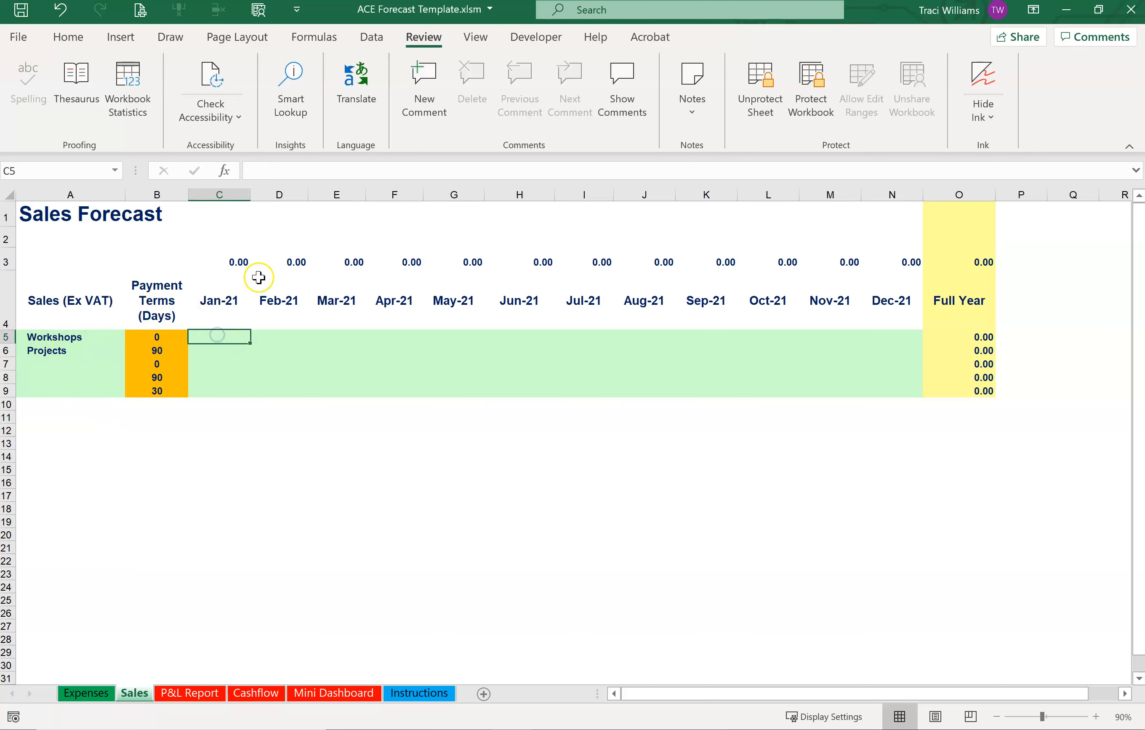
text(5)
key(ctrl+Return)
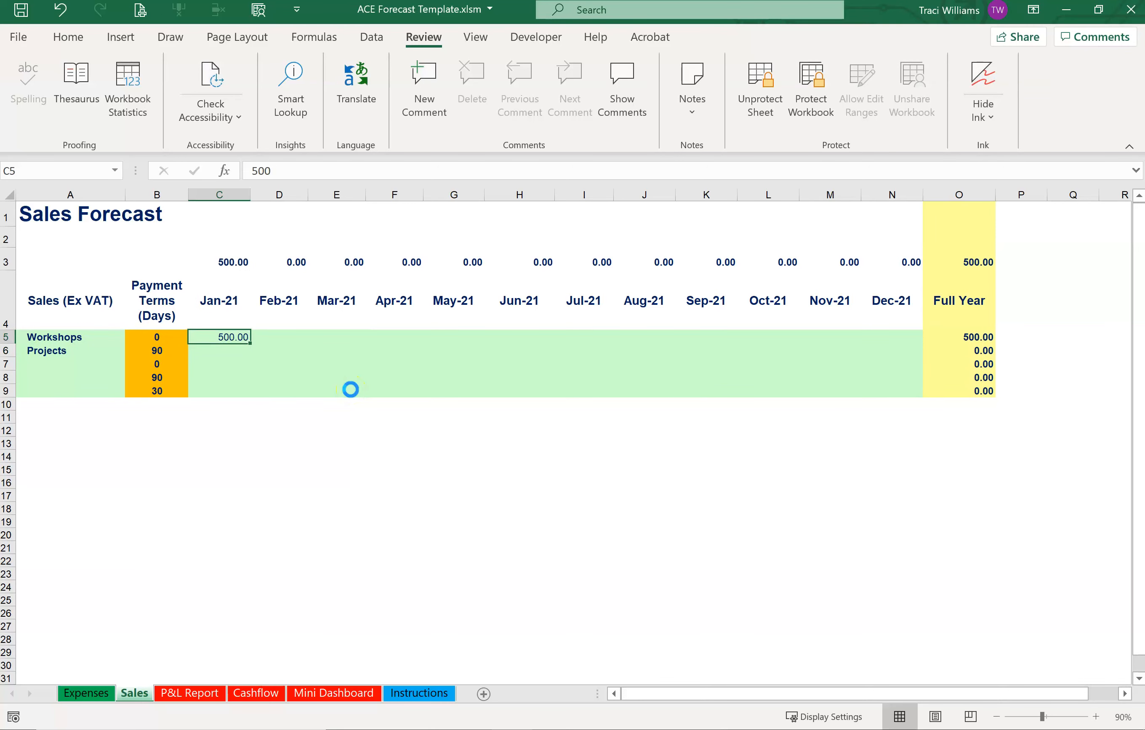
key(ctrl+c)
key(Right)
key(shift+Right)
key(shift+Right)
key(shift+Right)
key(shift+Right)
key(shift+Right)
key(shift+Right)
key(shift+Right)
key(shift+Right)
key(shift+Right)
key(shift+Right)
key(shift+Right)
key(shift+Left)
key(Return)
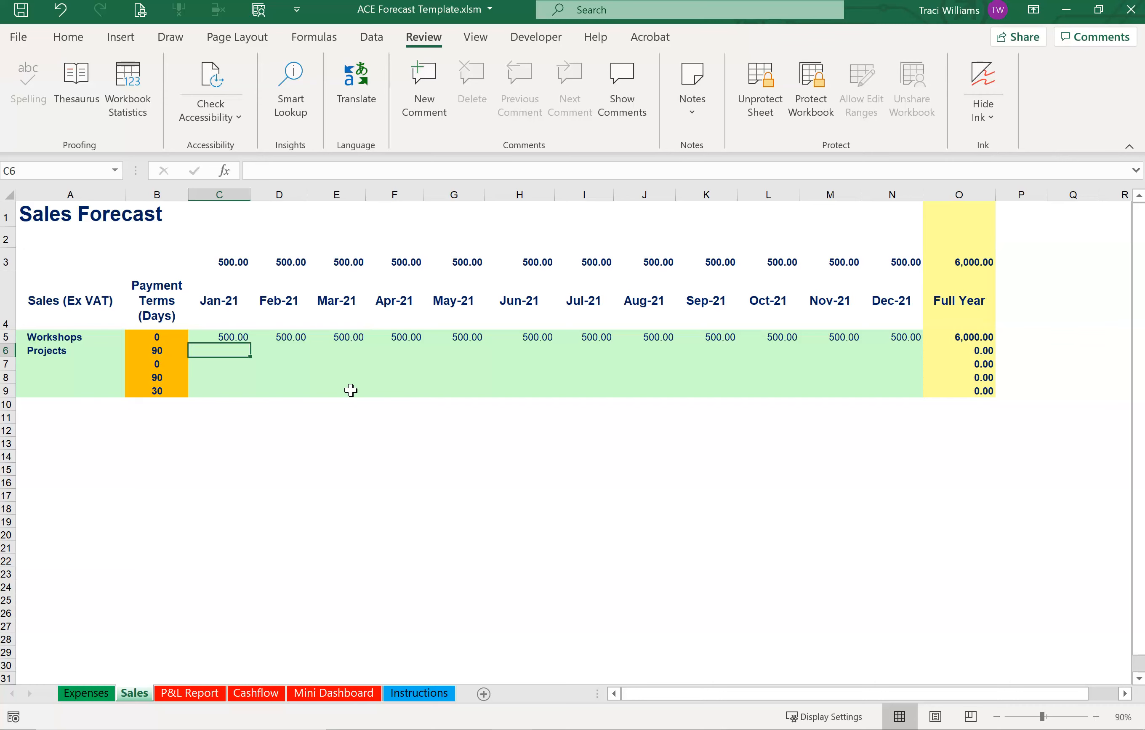
- Enter 3000 as the Projects sales for both Jan-21 and Apr-21
text(3000)
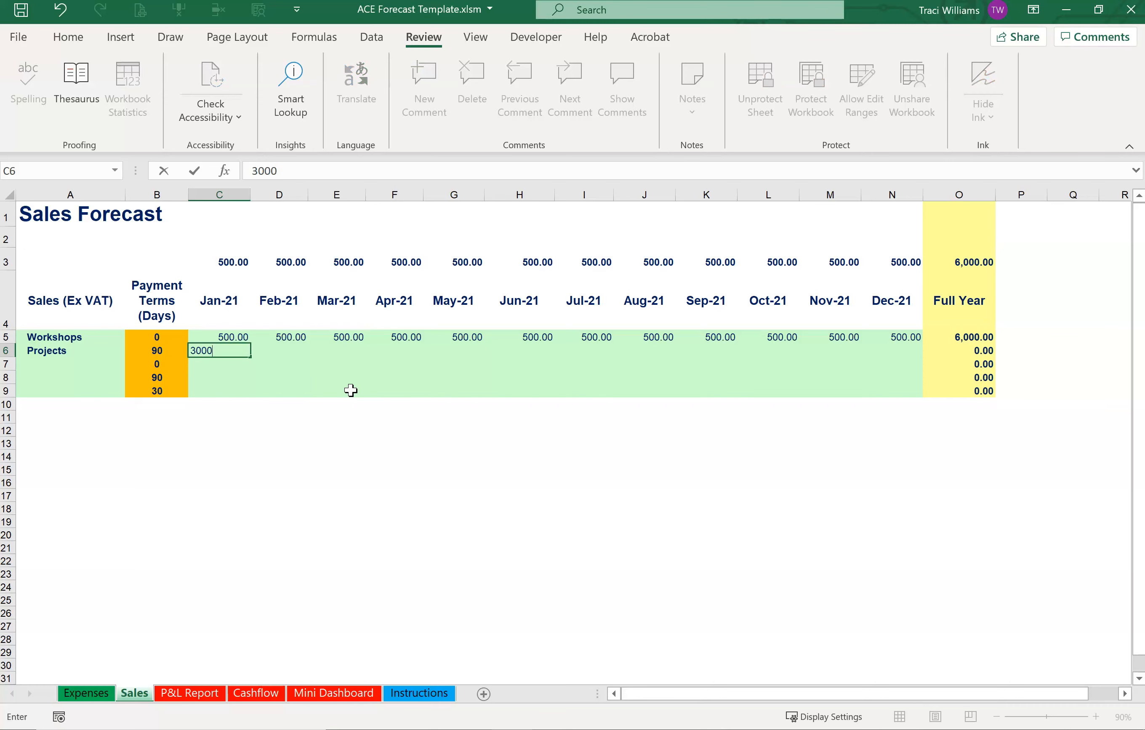
key(ctrl+Return)
key(Right)
key(Right)
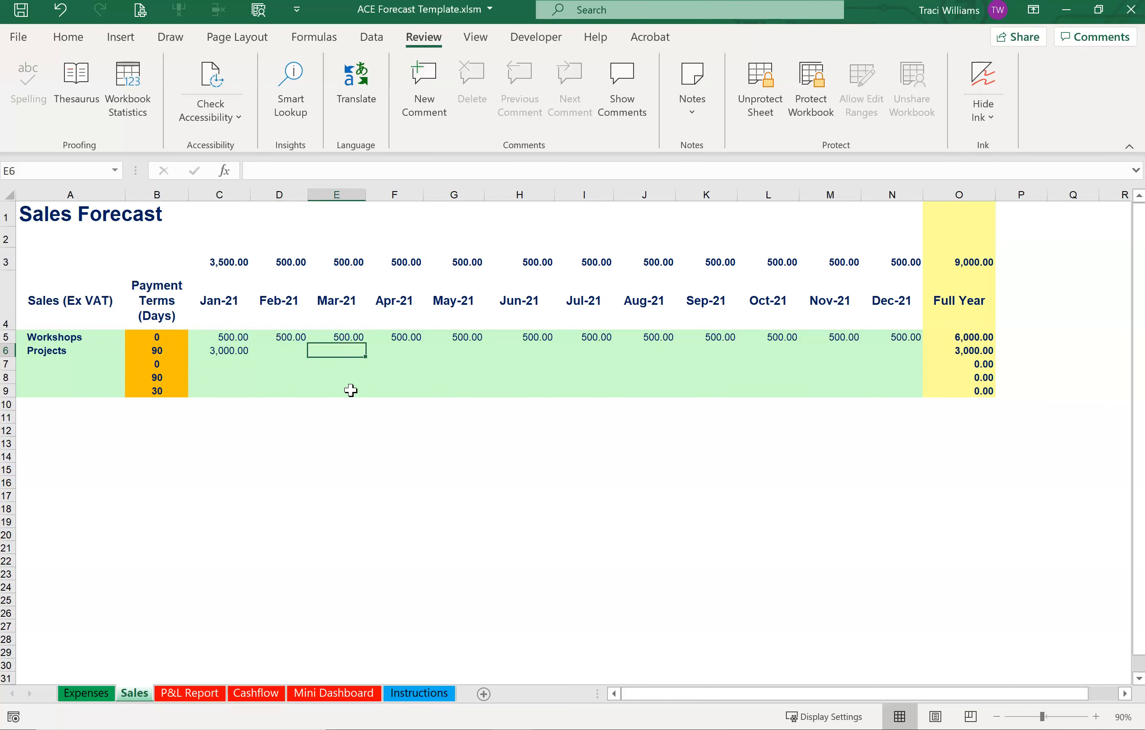
key(Right)
text(3000)
key(Return)
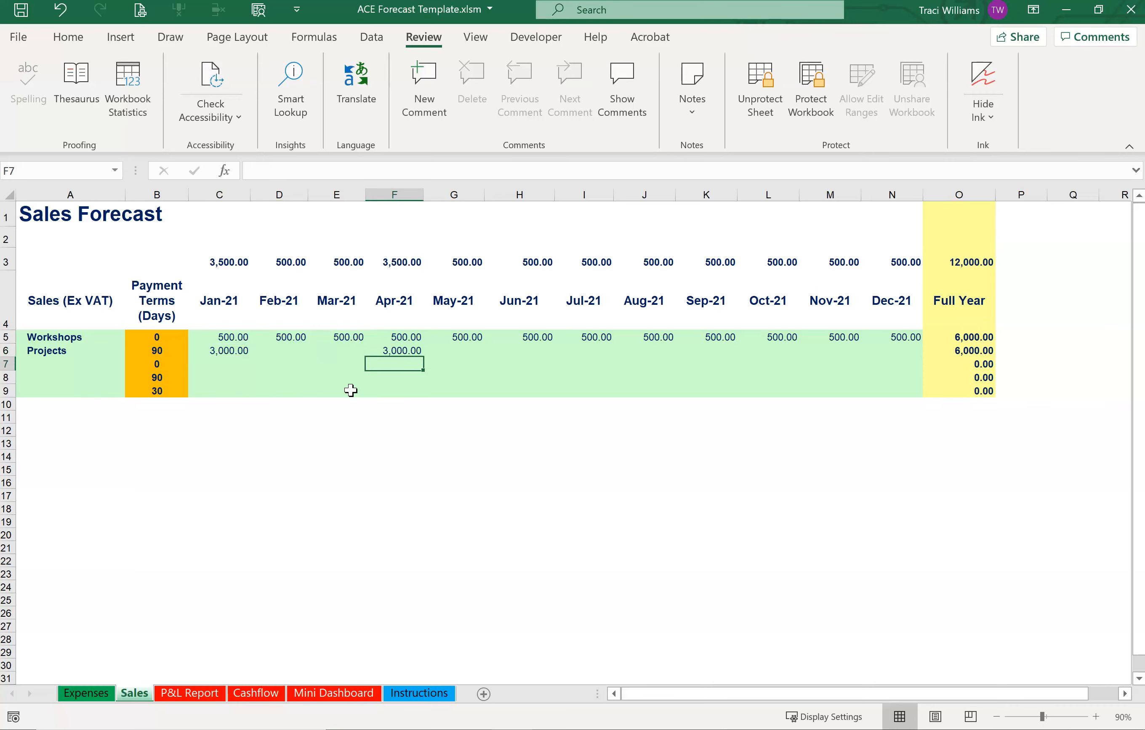
- Enter 3000 as the Projects sales for Jul-21
key(Up)
key(Right)
key(Right)
key(Right)
text(3000)
key(Return)
- Enter 4000 as the Projects sales for Oct-21
key(Up)
key(Right)
key(Right)
key(Right)
text(3)
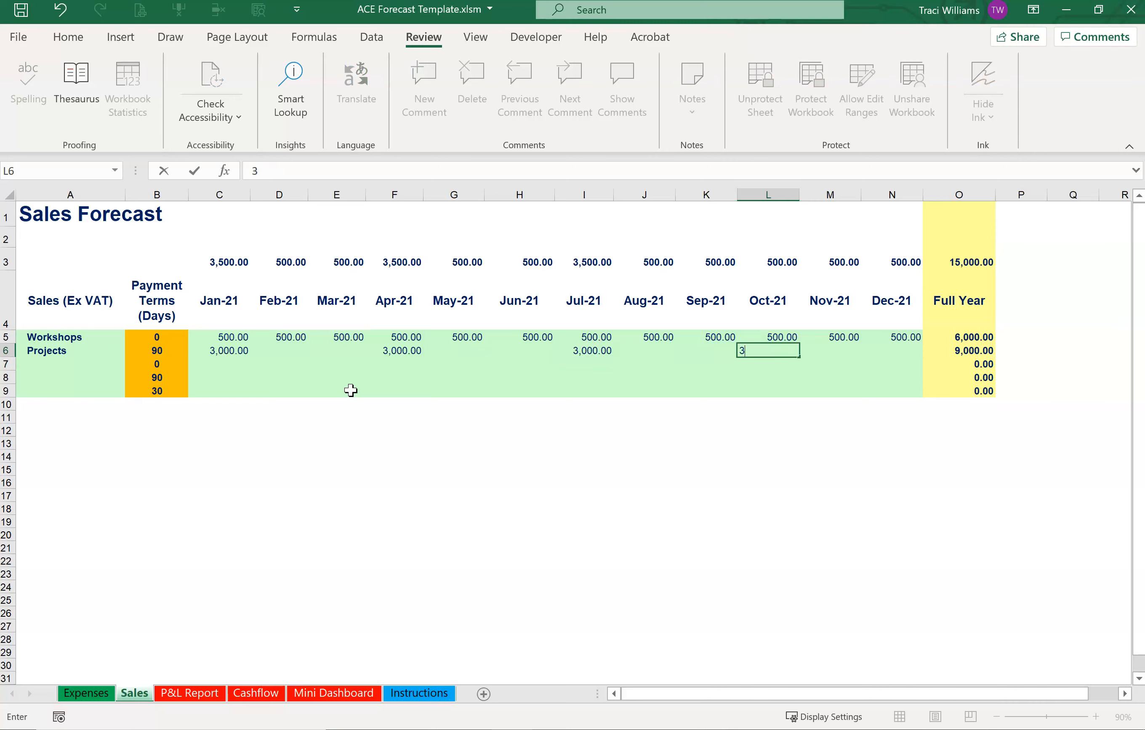
text(,00)
key(Escape)
text(4)
key(Return)
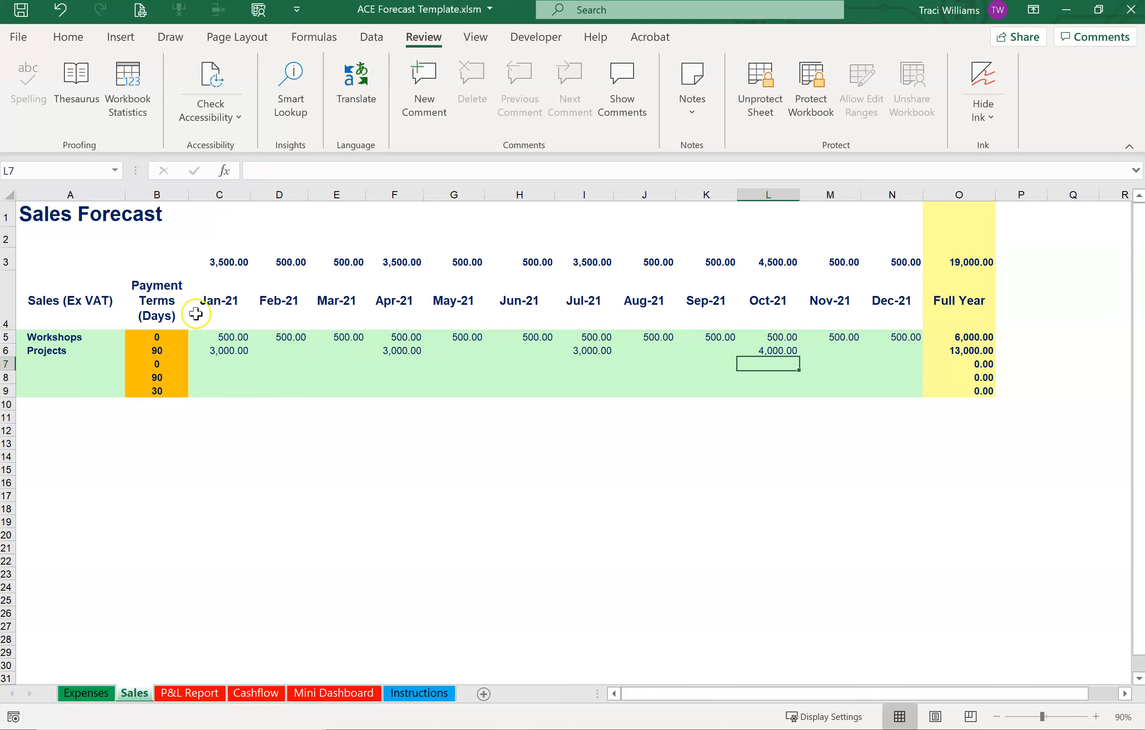
- Review the full-year sales totals for Workshops, Projects and overall, and compare them with the overall full-year total on the Expenses sheet
click(974, 259)
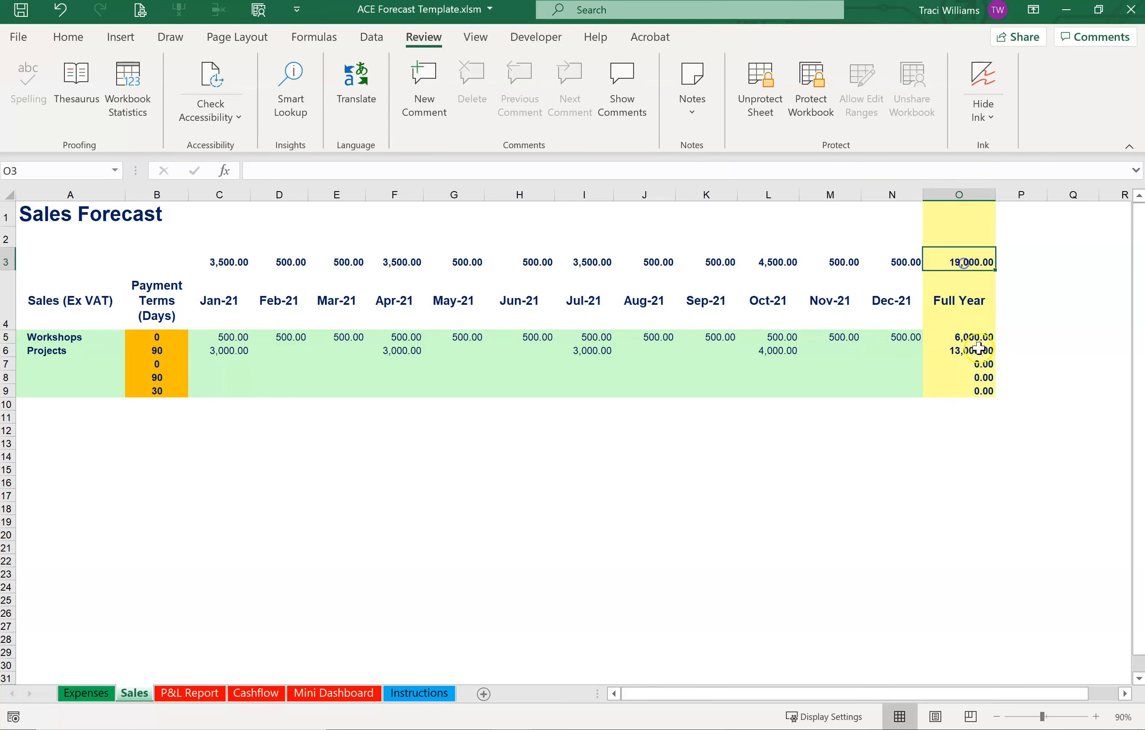
click(962, 327)
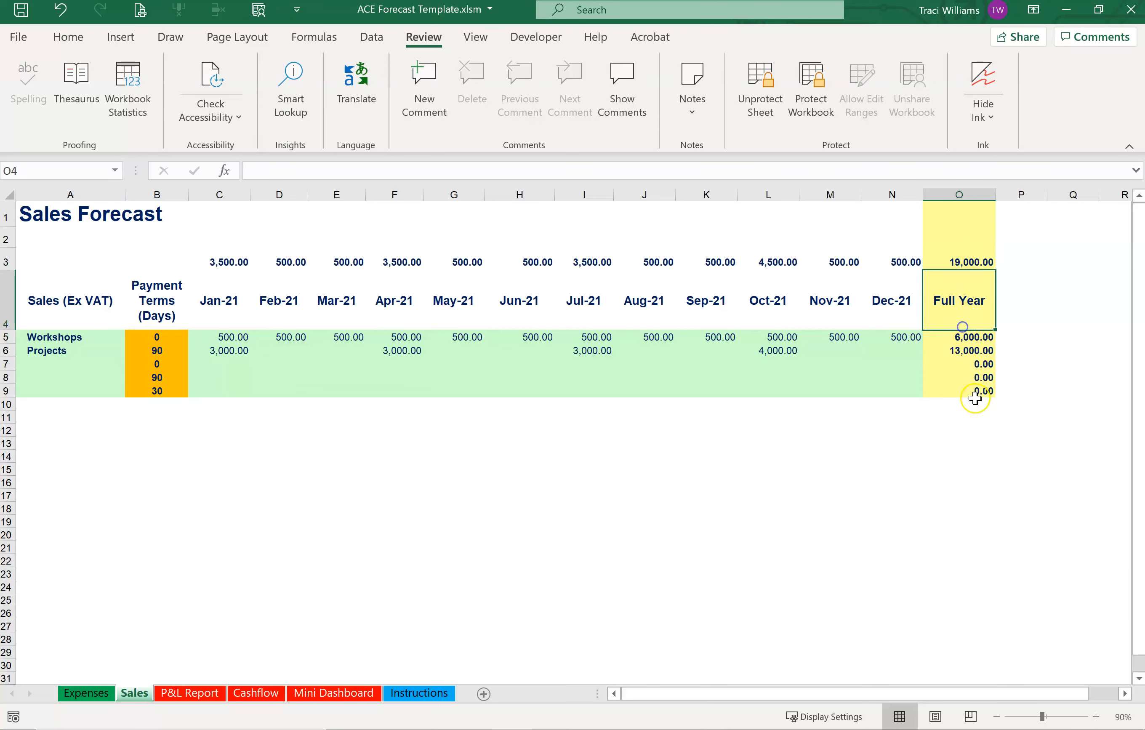
click(947, 337)
click(947, 354)
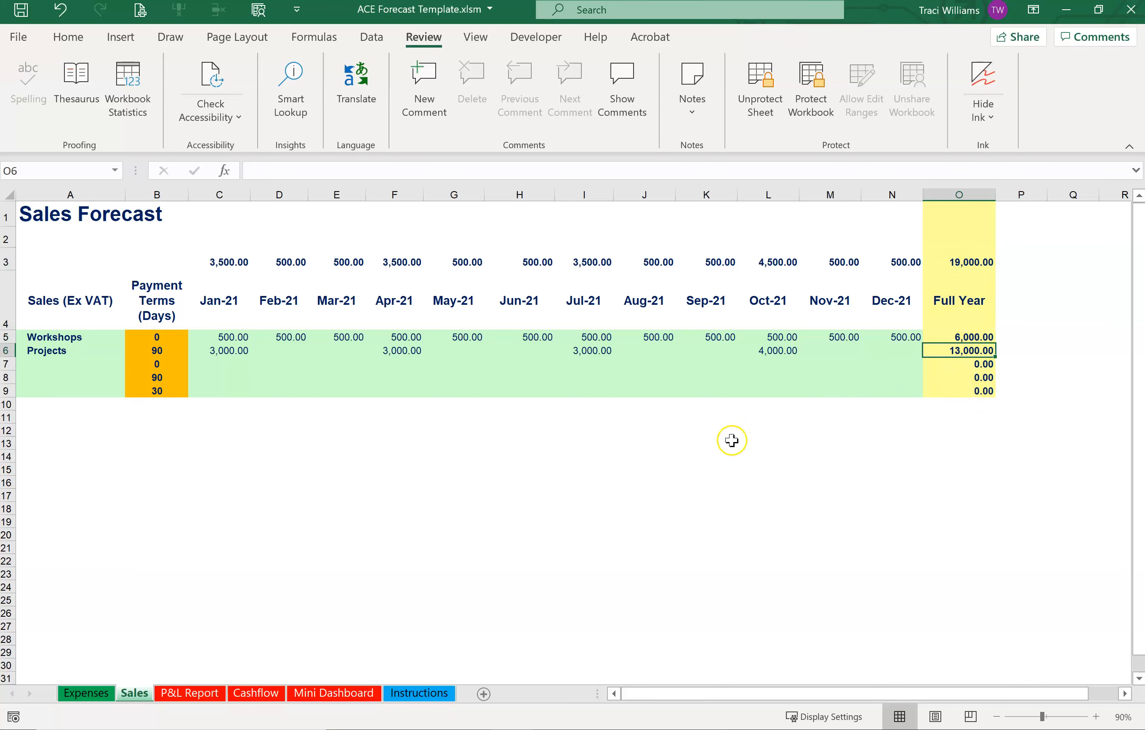
click(948, 335)
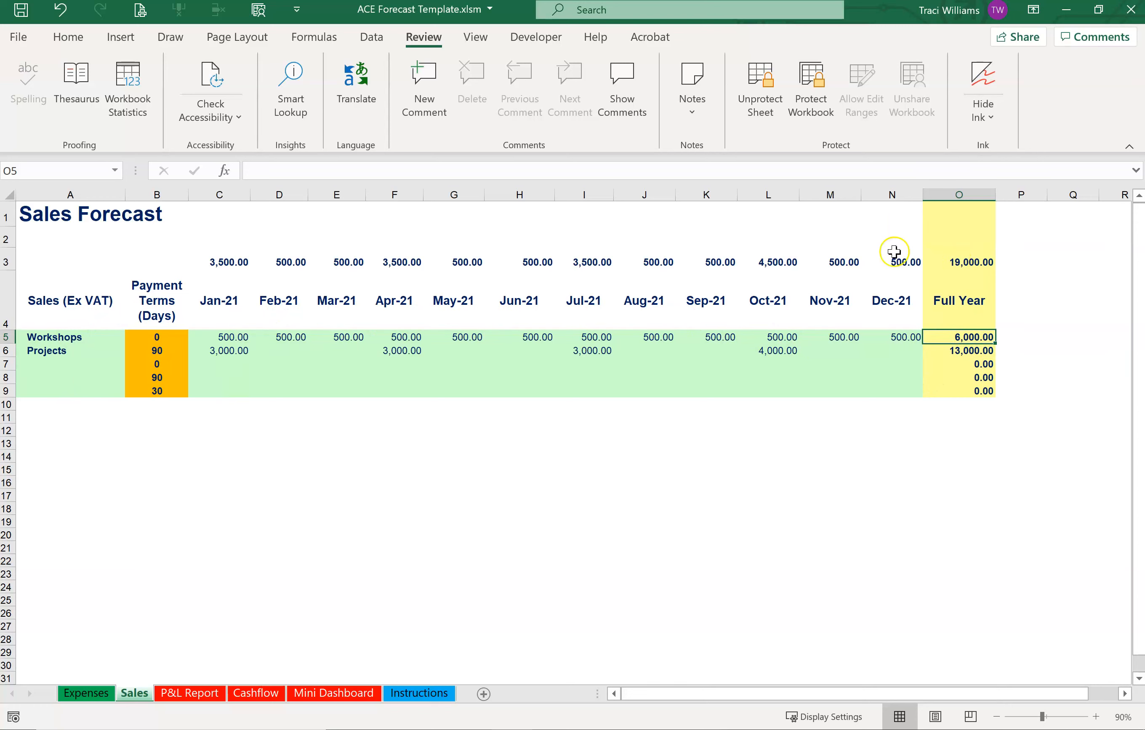
click(968, 261)
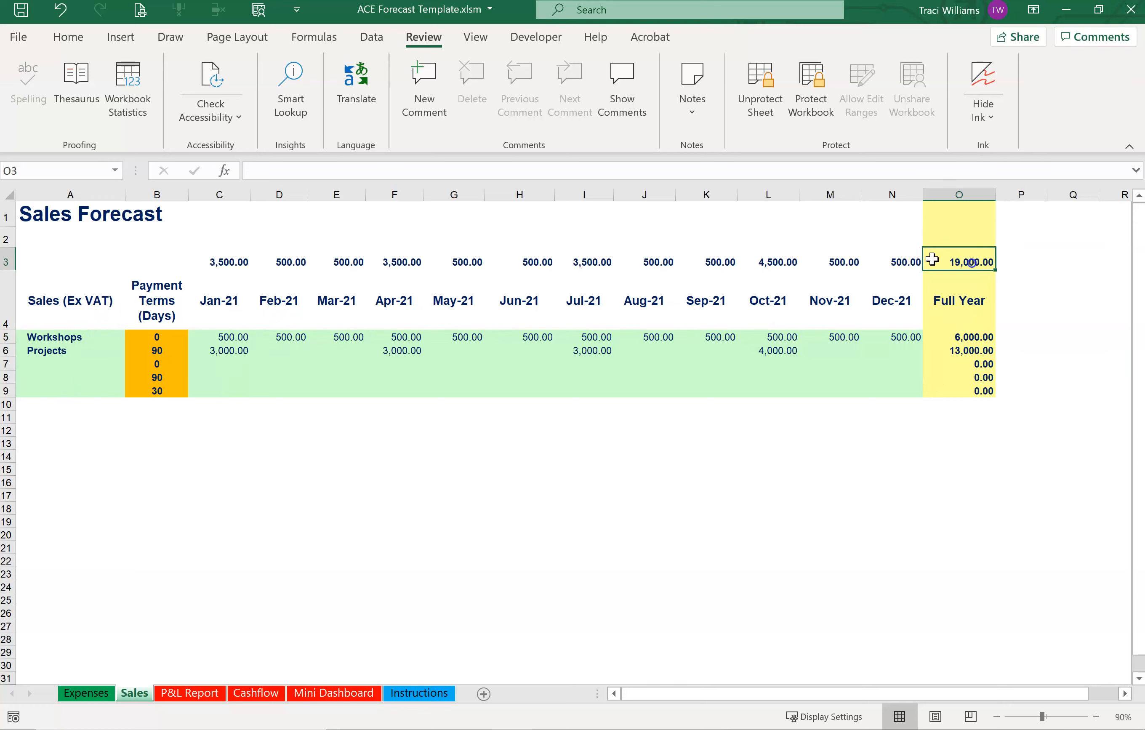
click(88, 696)
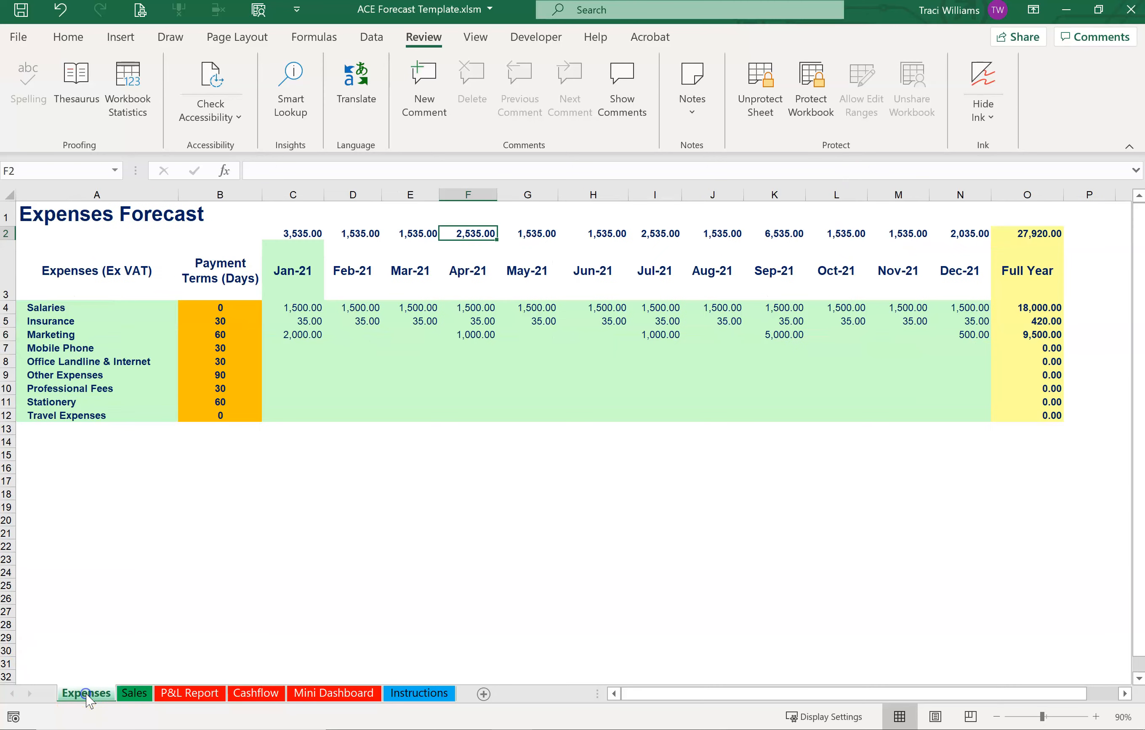
click(1031, 236)
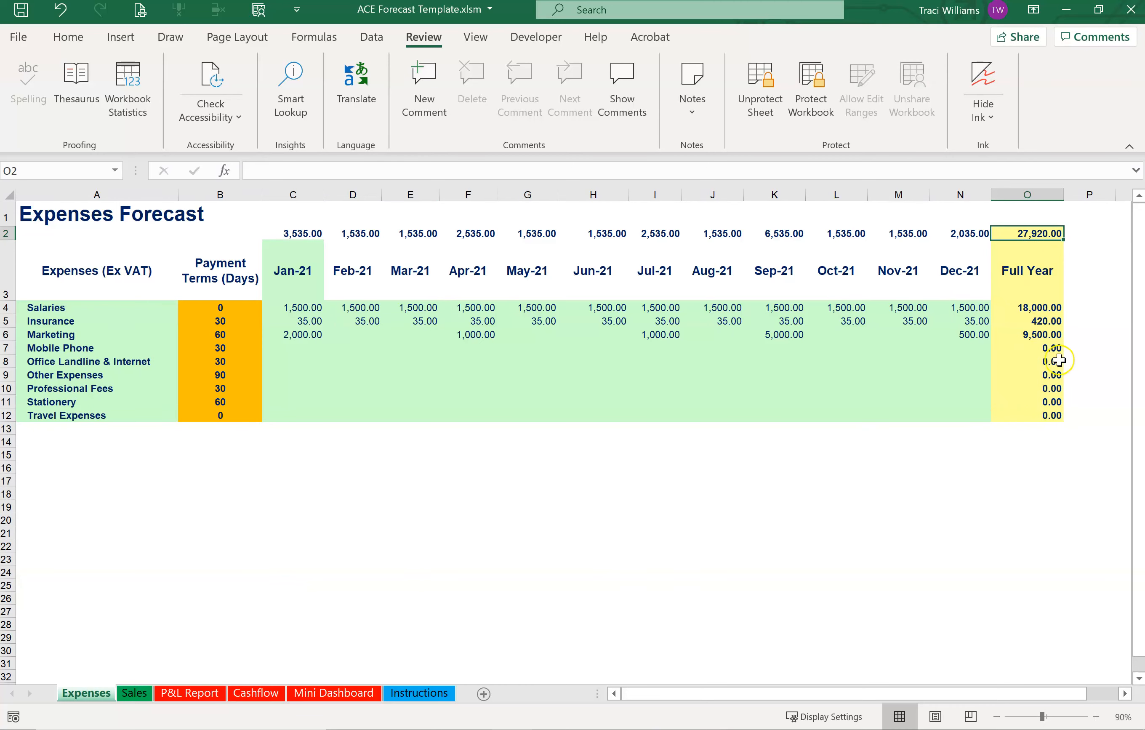
- Add an Ad Hoc line below Projects on the Sales sheet and enter 2500 as its Jan-21 sales
click(134, 693)
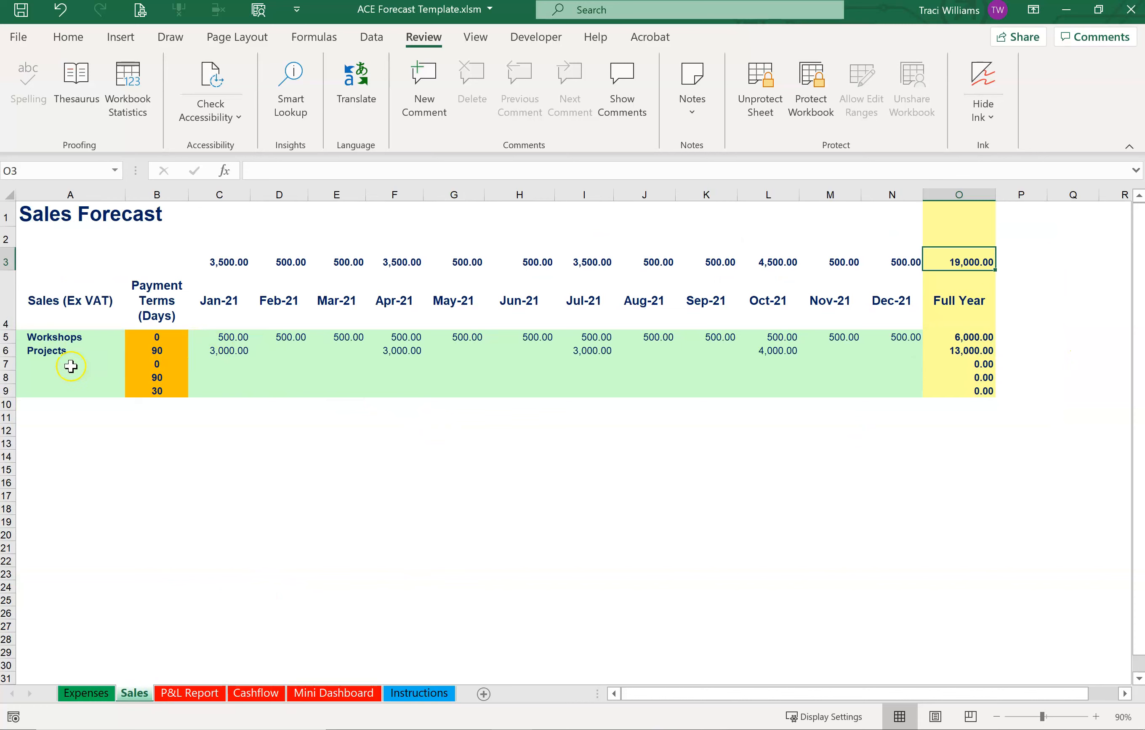
click(46, 364)
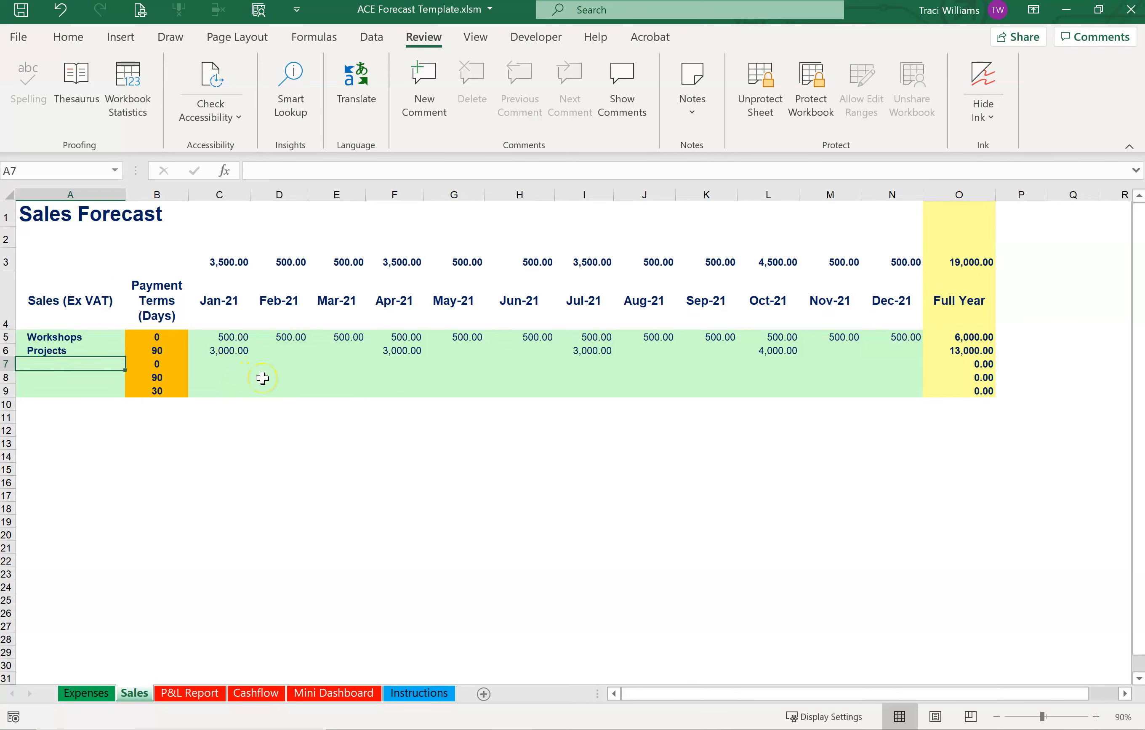
text(Ad Hoc)
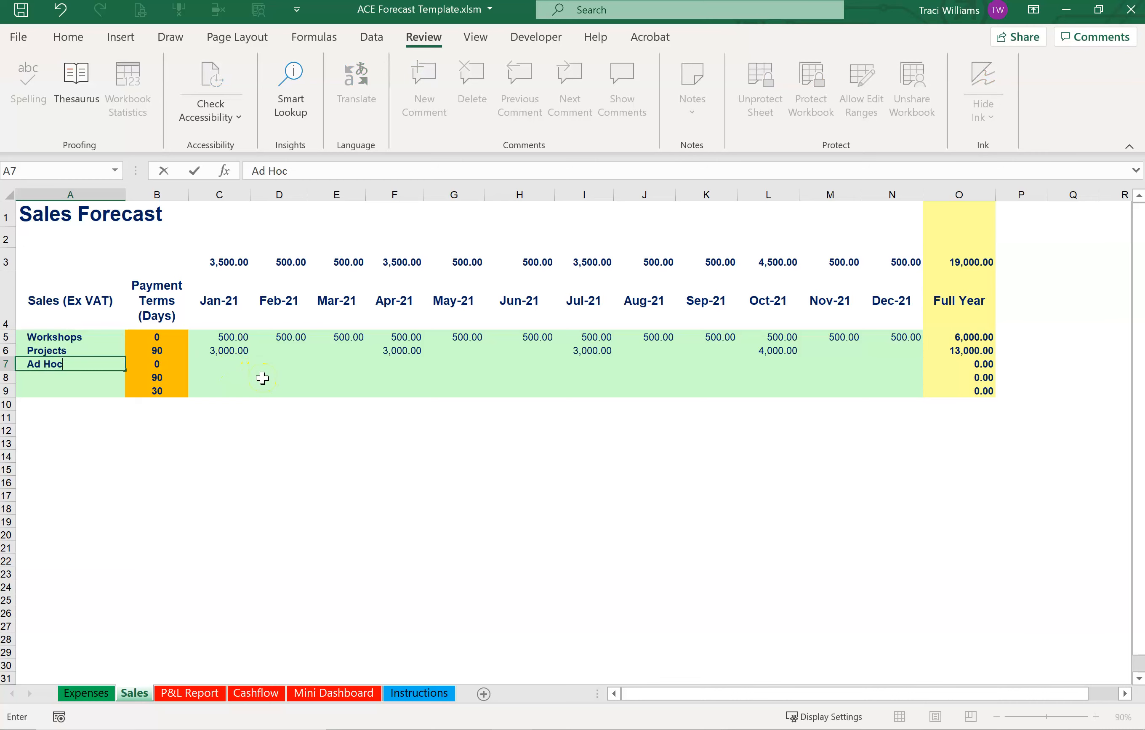
key(Tab)
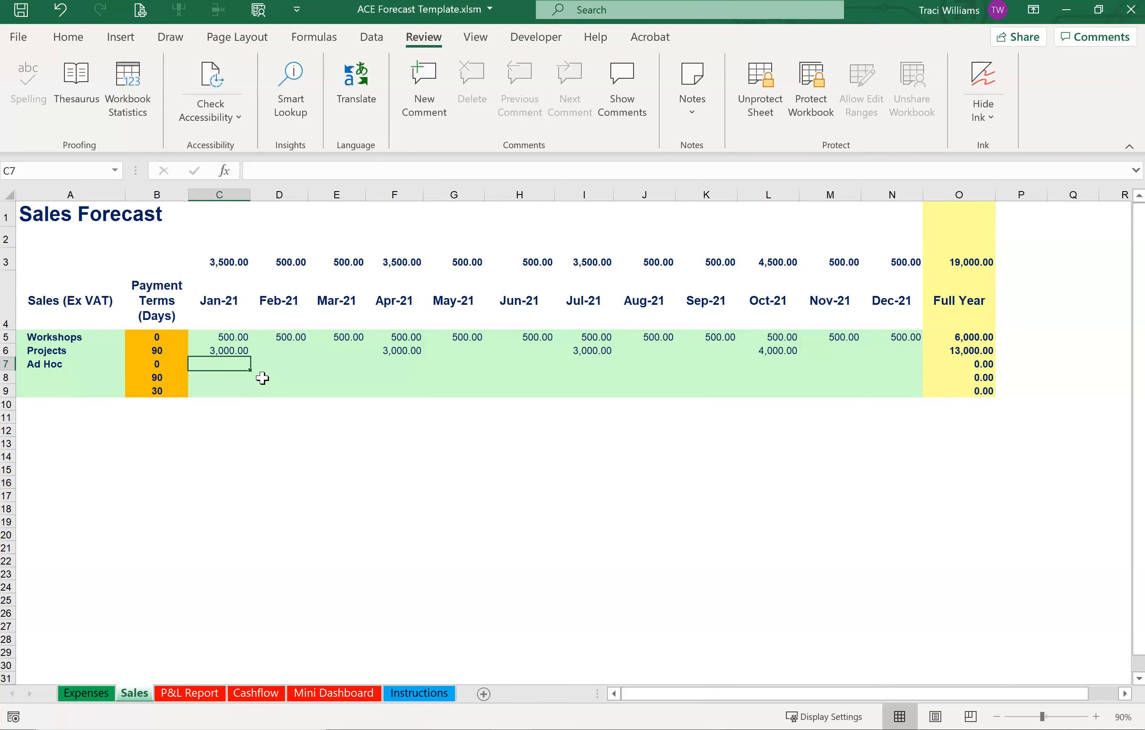
text(2,)
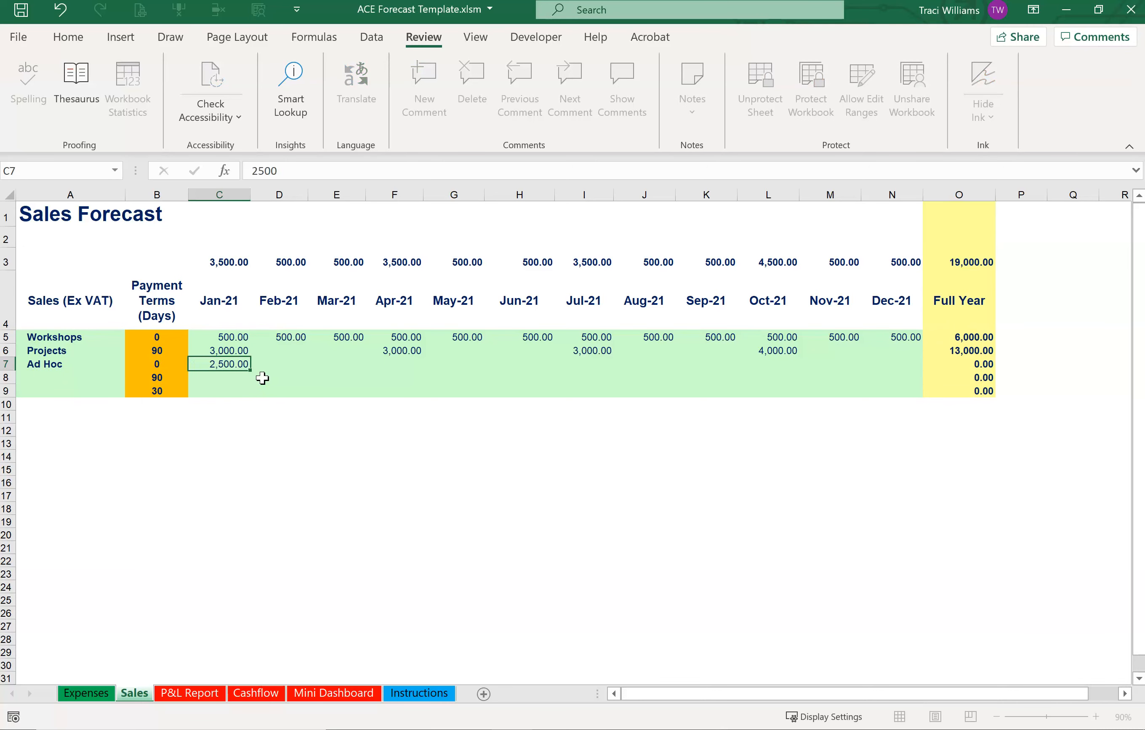
text(500)
key(ctrl+Return)
- Copy the Jan-21 Ad Hoc sales figure across Feb-21 to Dec-21
key(ctrl+c)
key(Right)
key(shift+Right)
key(shift+Right)
key(shift+Right)
key(shift+Right)
key(shift+Right)
key(shift+Right)
key(shift+Right)
key(shift+Right)
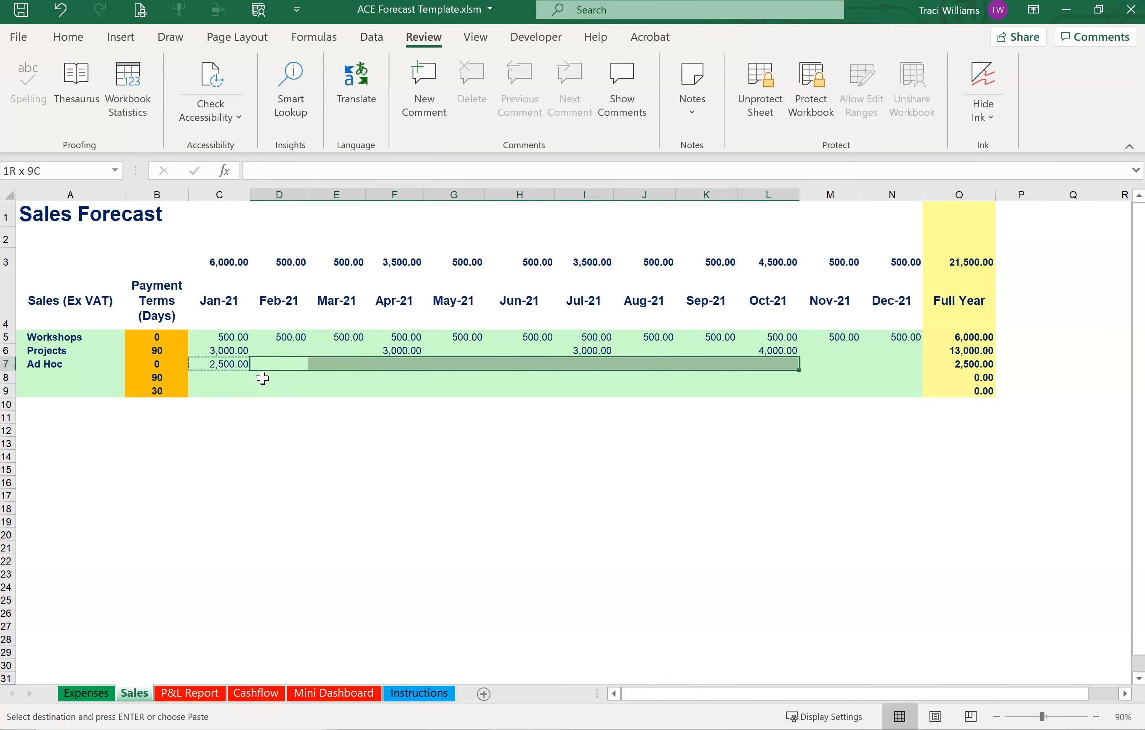
key(shift+Right)
key(shift+Right)
key(Return)
- Set the payment terms for Ad Hoc sales to 30 days
key(Left)
key(Left)
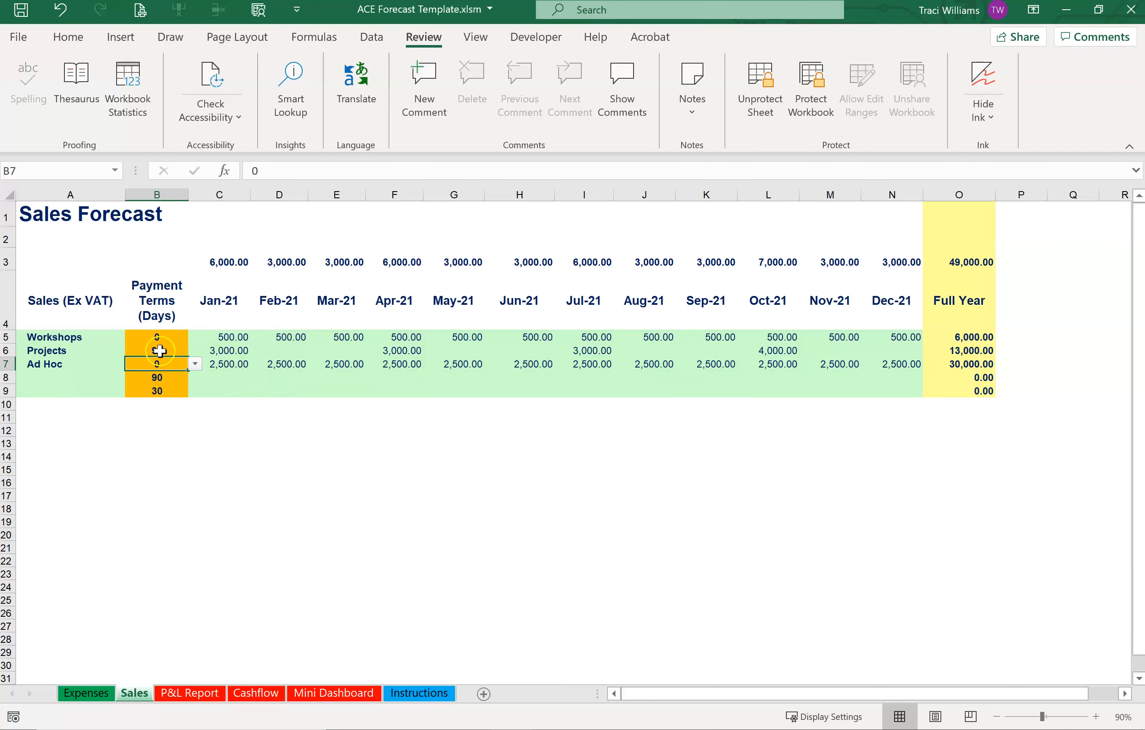
click(195, 364)
click(182, 391)
click(395, 510)
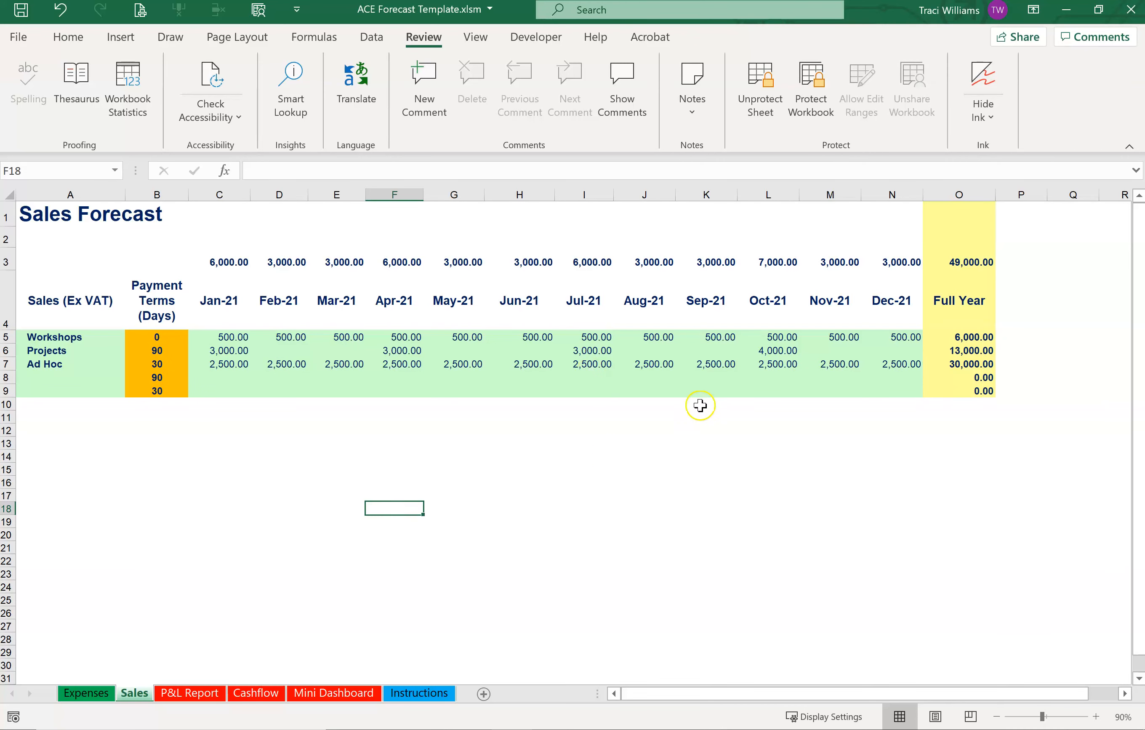
- Compare the overall full-year sales total with the overall full-year total on the Expenses sheet
click(956, 262)
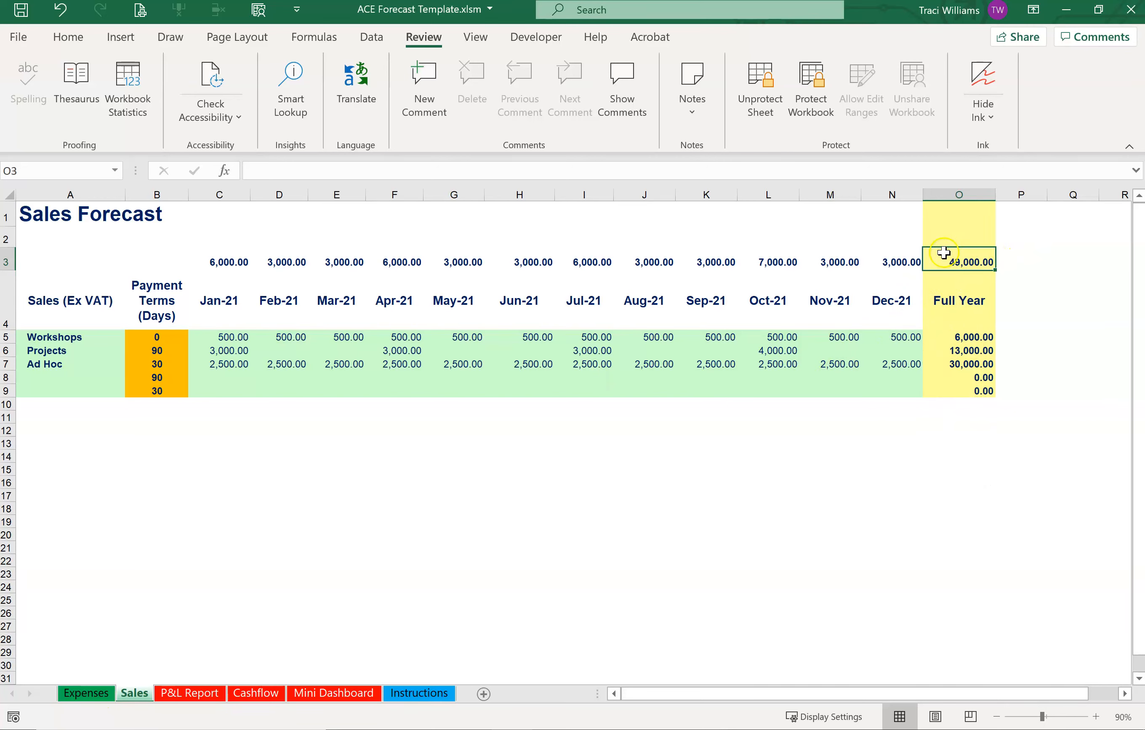
click(102, 703)
click(1020, 234)
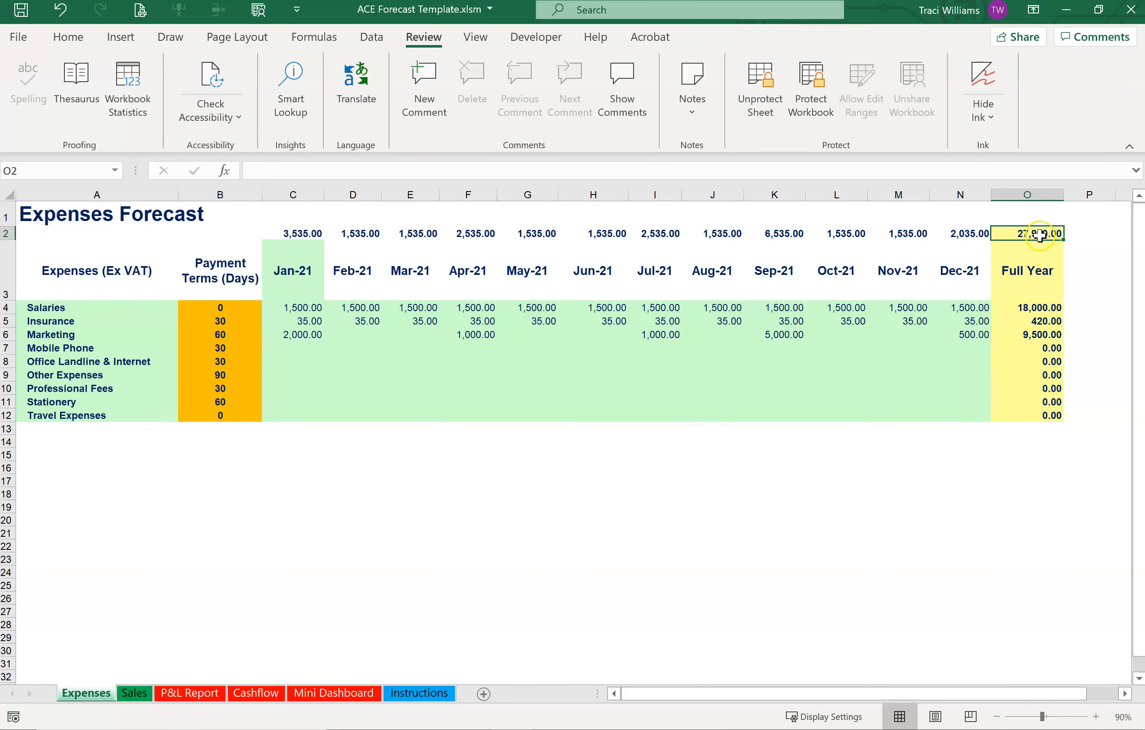
click(134, 692)
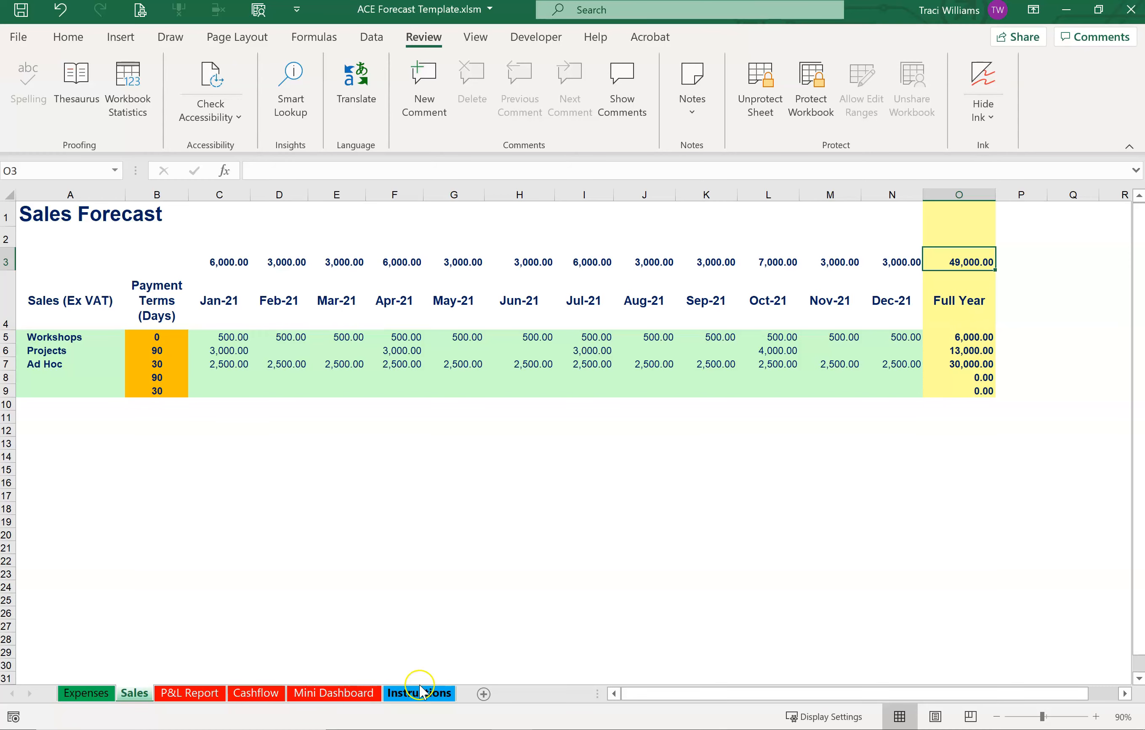
- View the P&L Report sheet and examine its monthly layout starting from Jan-21
click(195, 694)
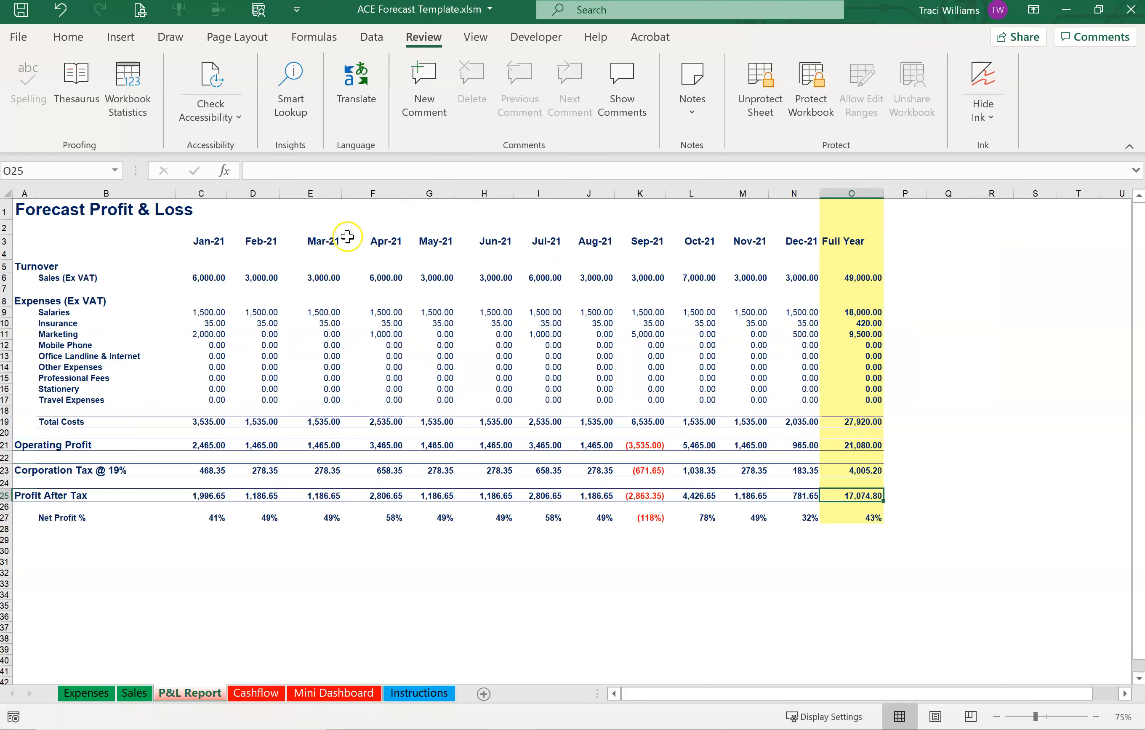
click(215, 243)
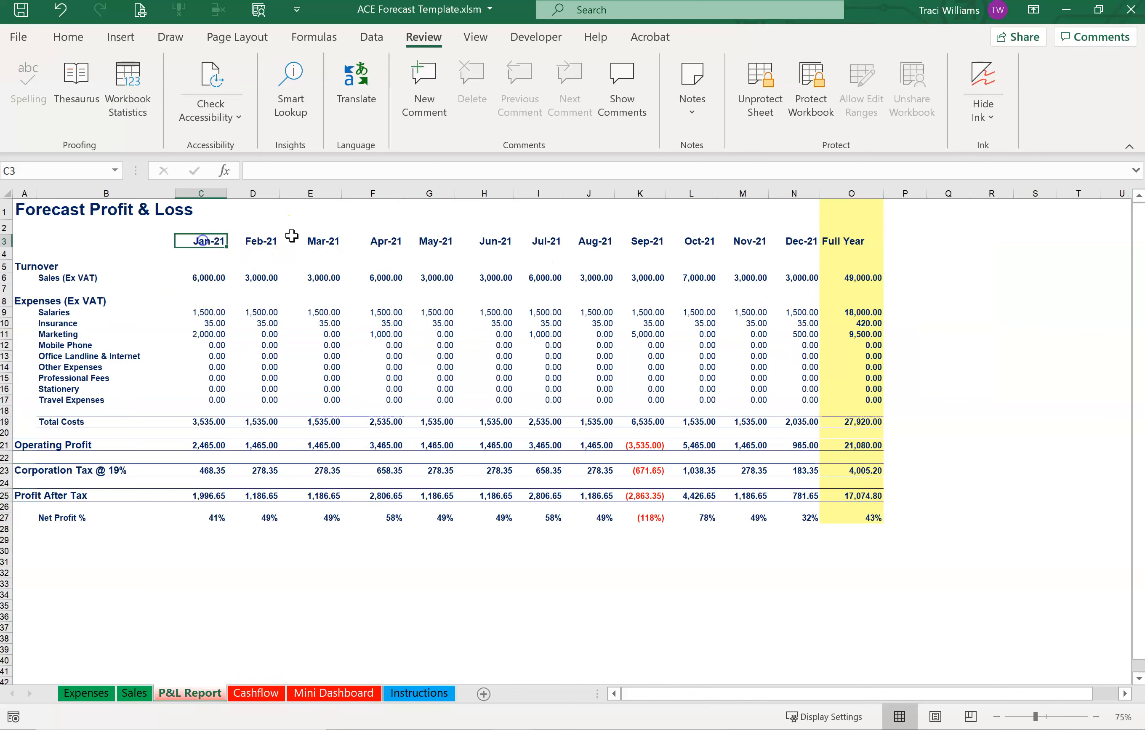
click(575, 305)
- Try to edit the May-21 Office Landline & Internet figure on the P&L Report
click(416, 357)
double_click(416, 357)
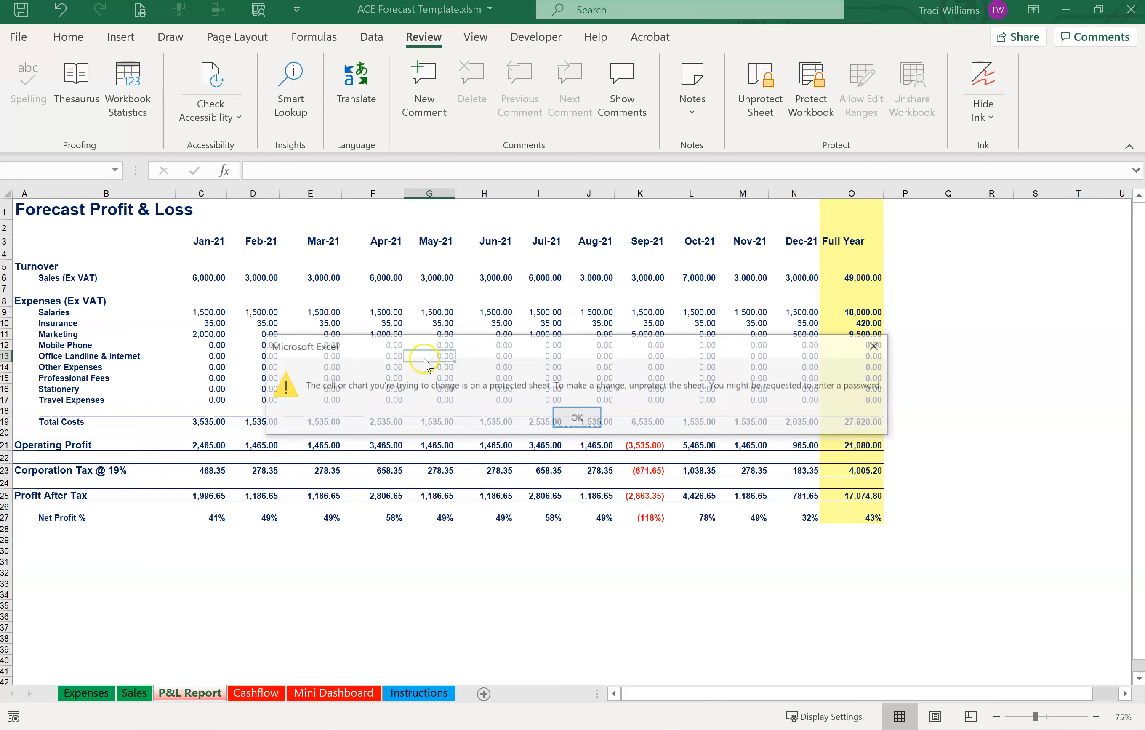
key(Return)
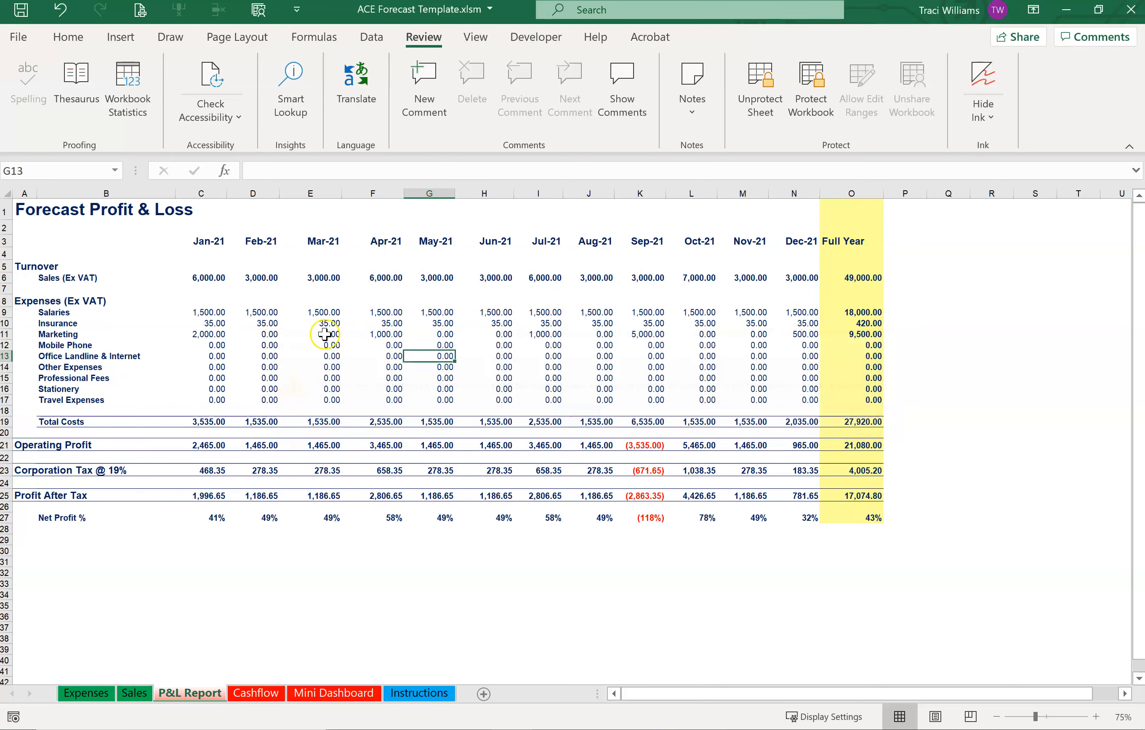
- Examine the turnover line with its full-year figure and the expense categories on the P&L Report
click(50, 277)
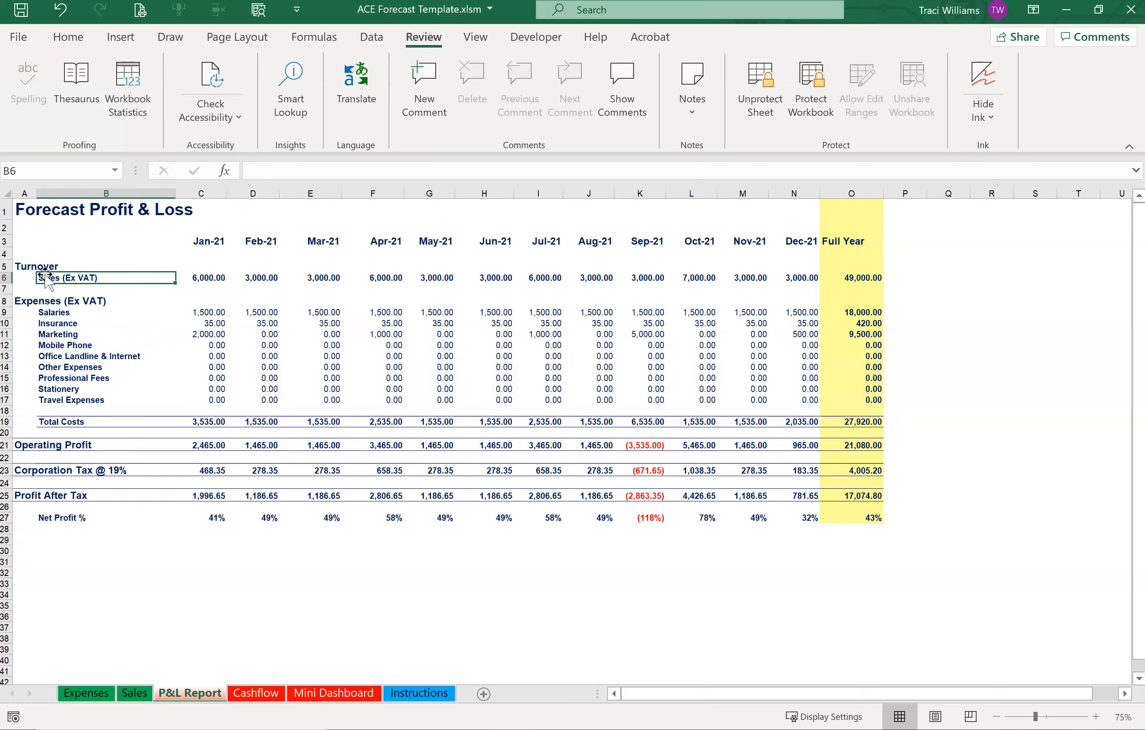
click(848, 277)
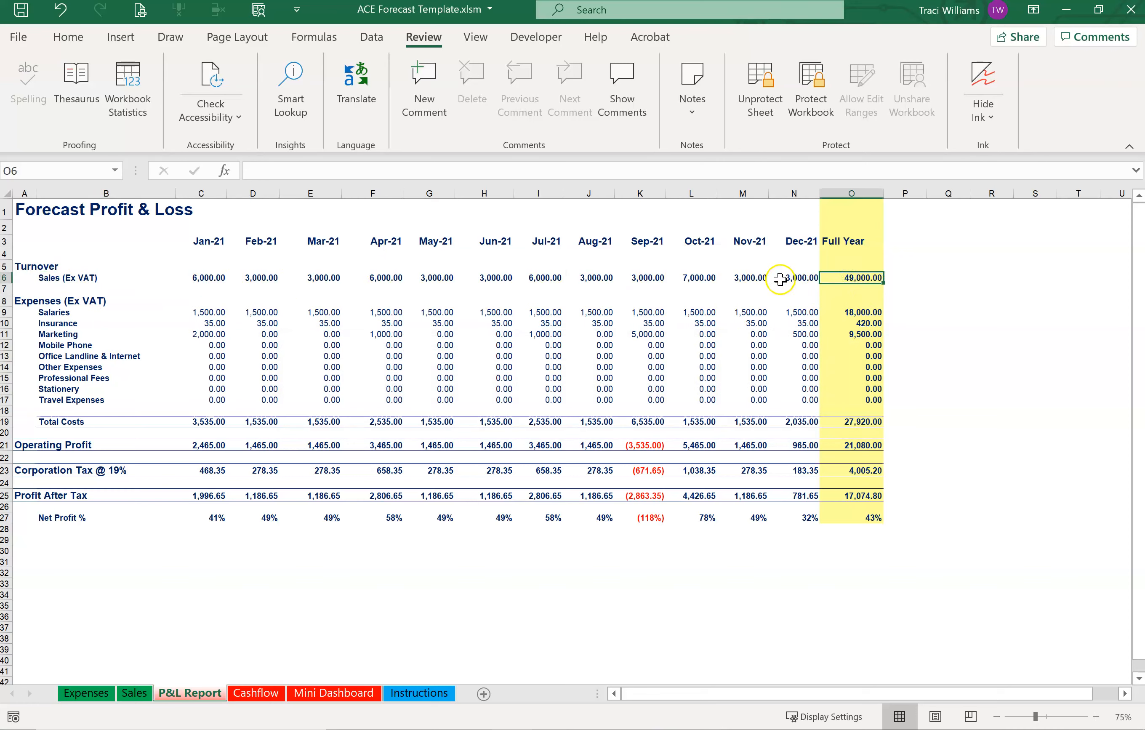
click(58, 312)
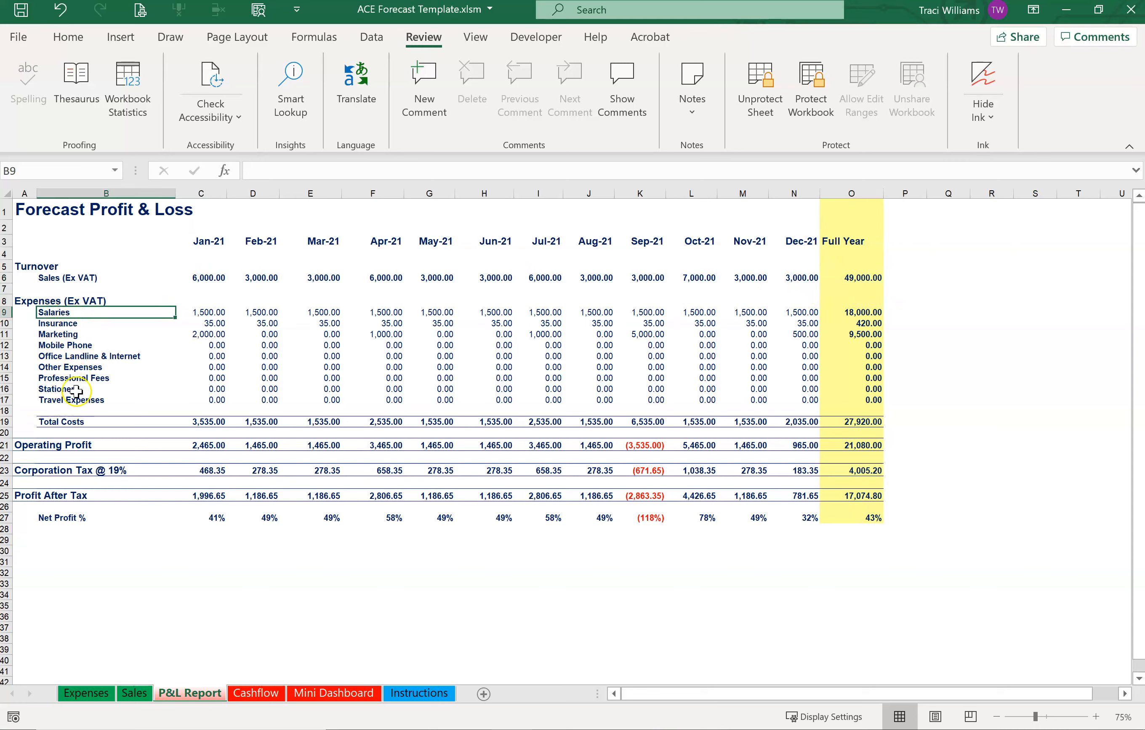
drag(45, 326, 33, 324)
click(53, 312)
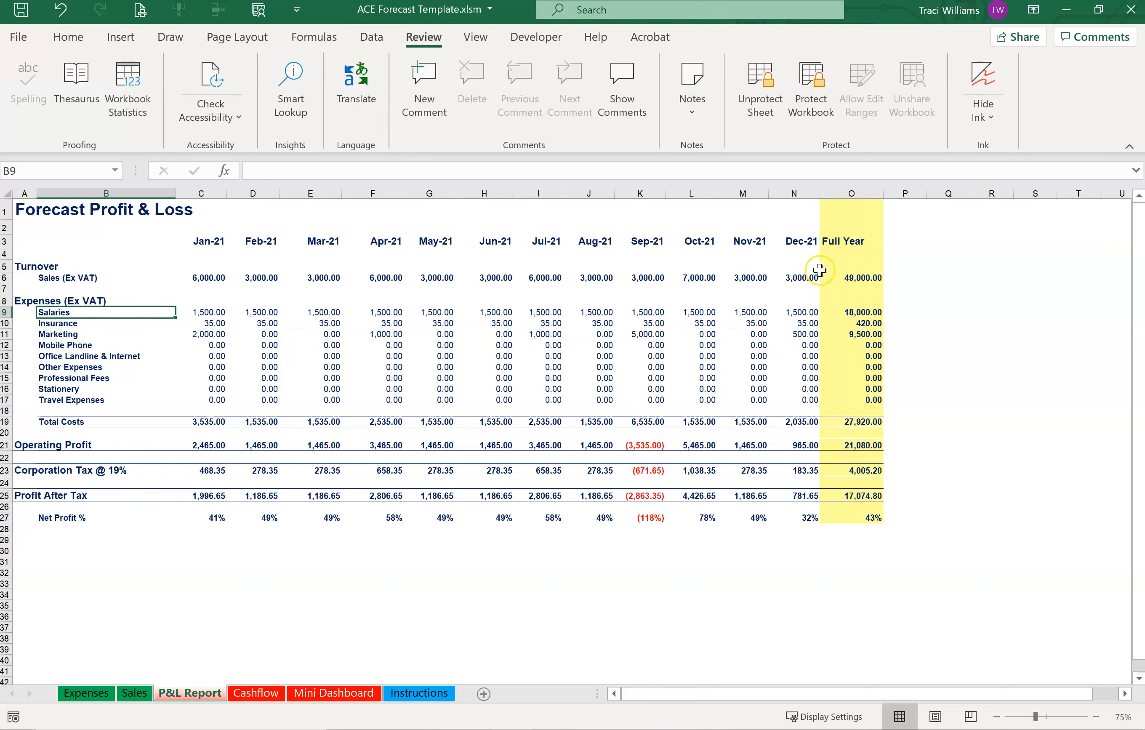
- Review the full-year sales, total costs, operating profit, corporation tax and profit after tax on the P&L Report
click(845, 278)
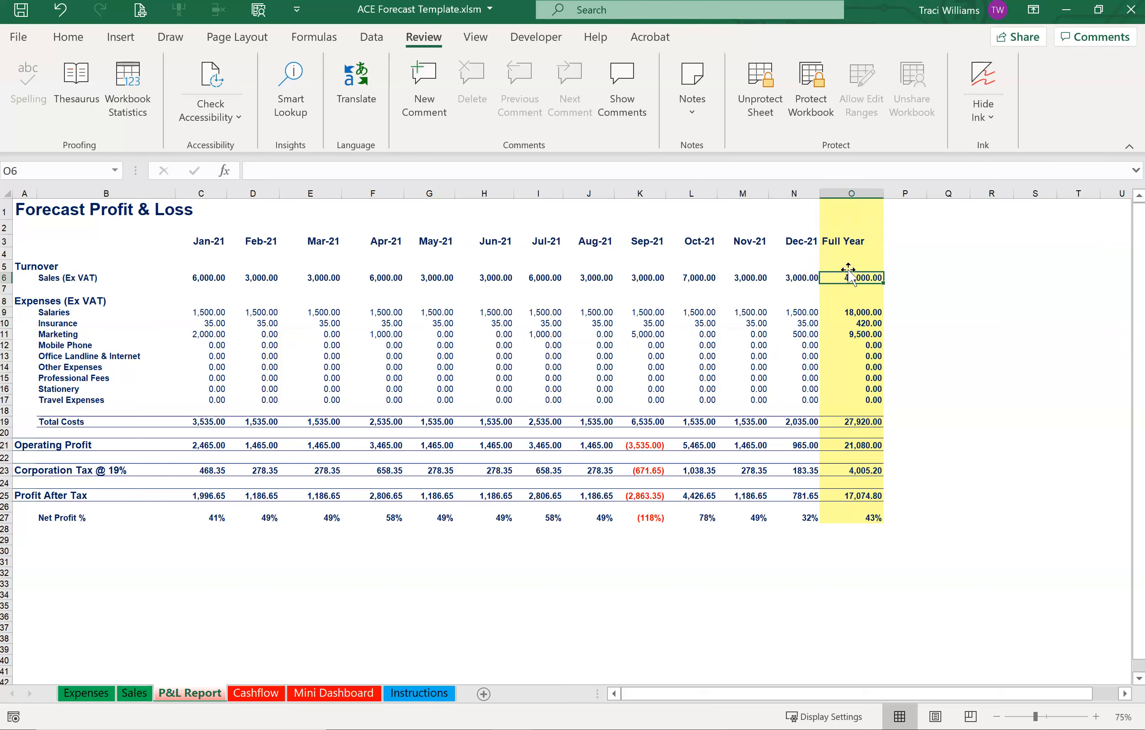
click(848, 420)
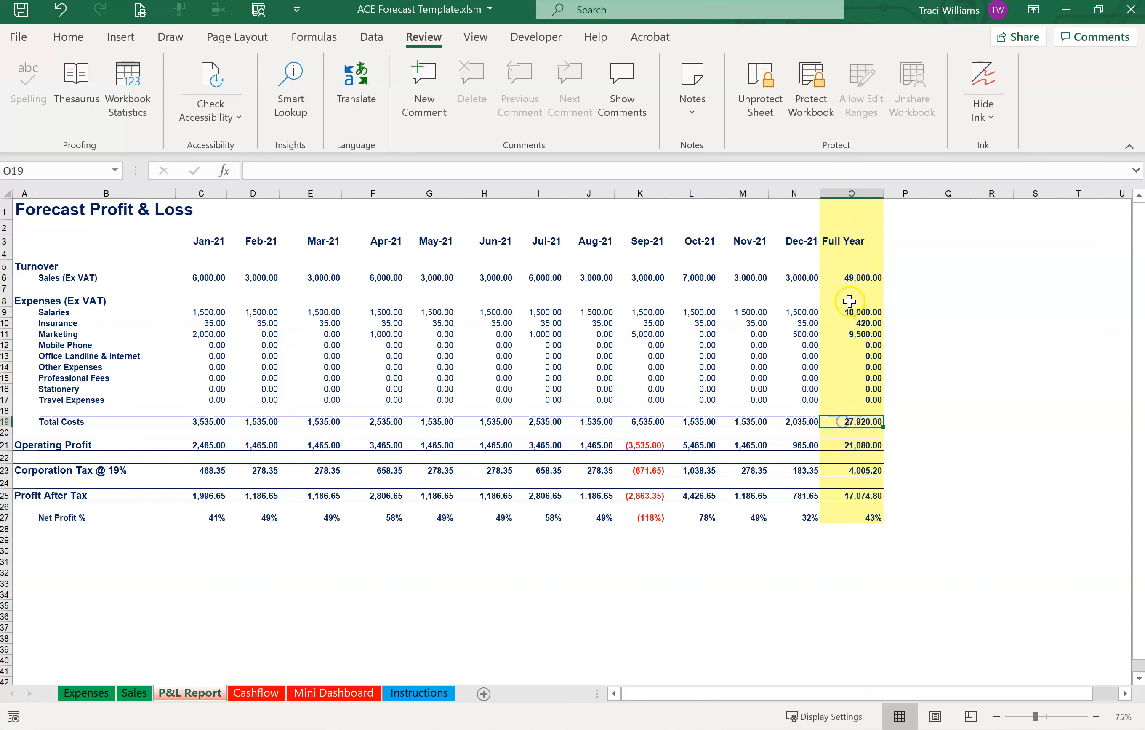
click(850, 446)
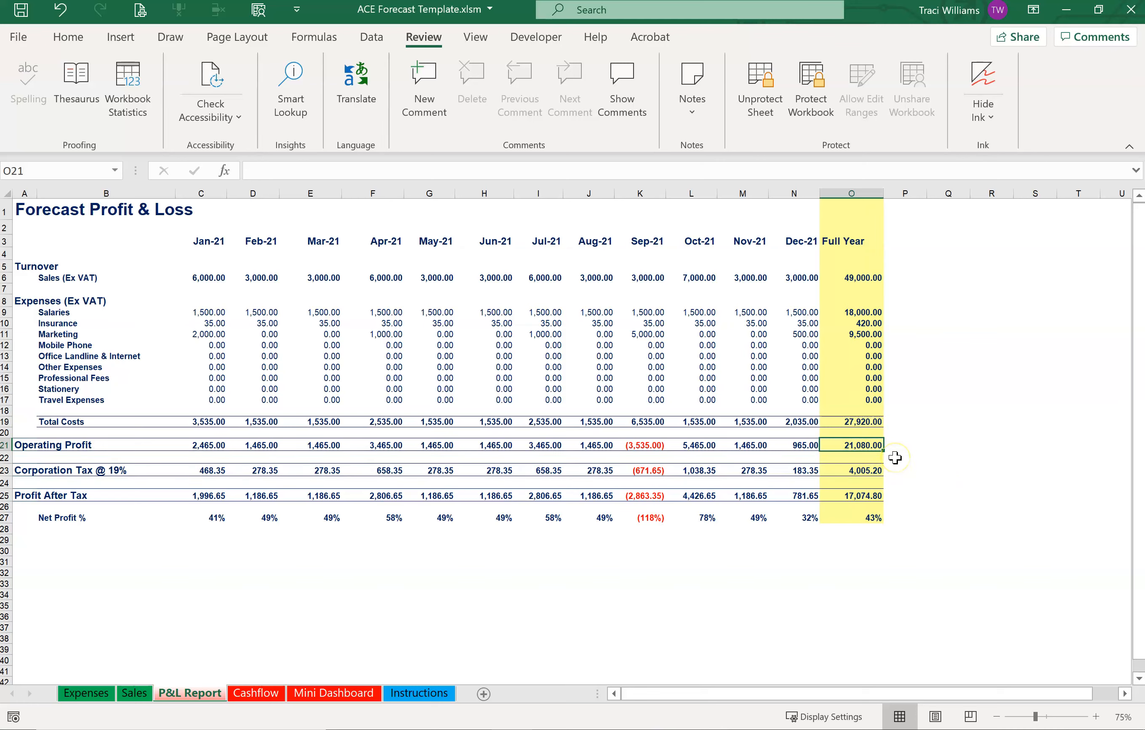
click(883, 475)
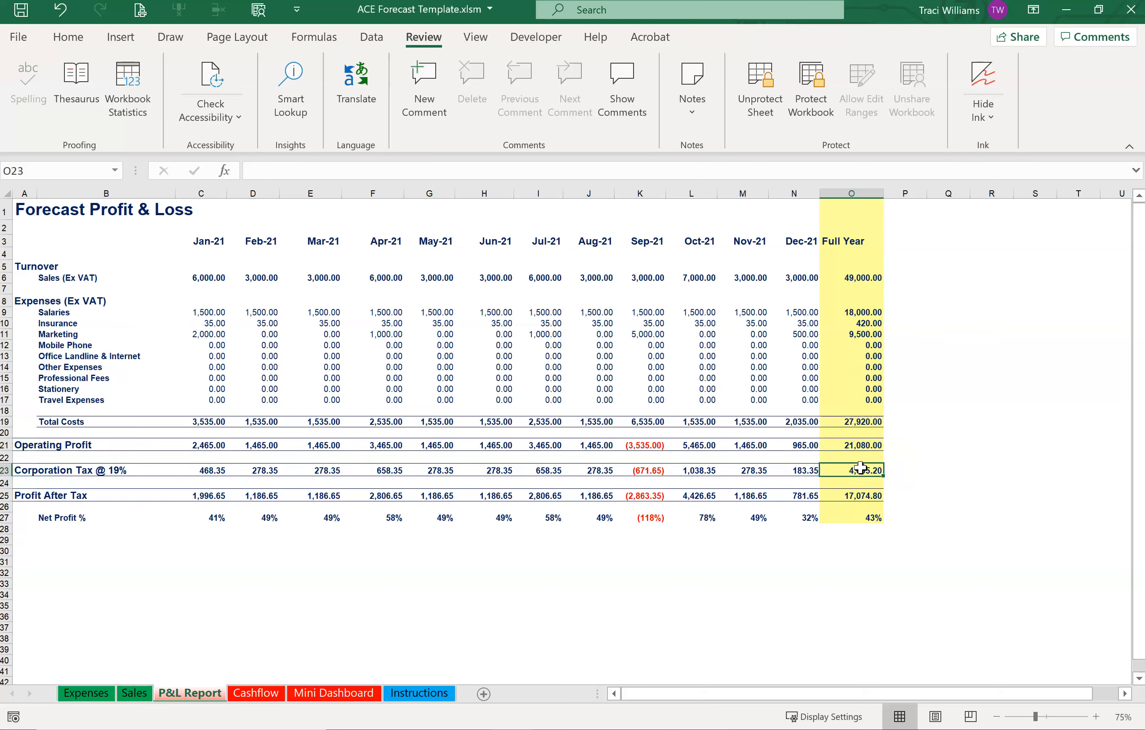
click(902, 491)
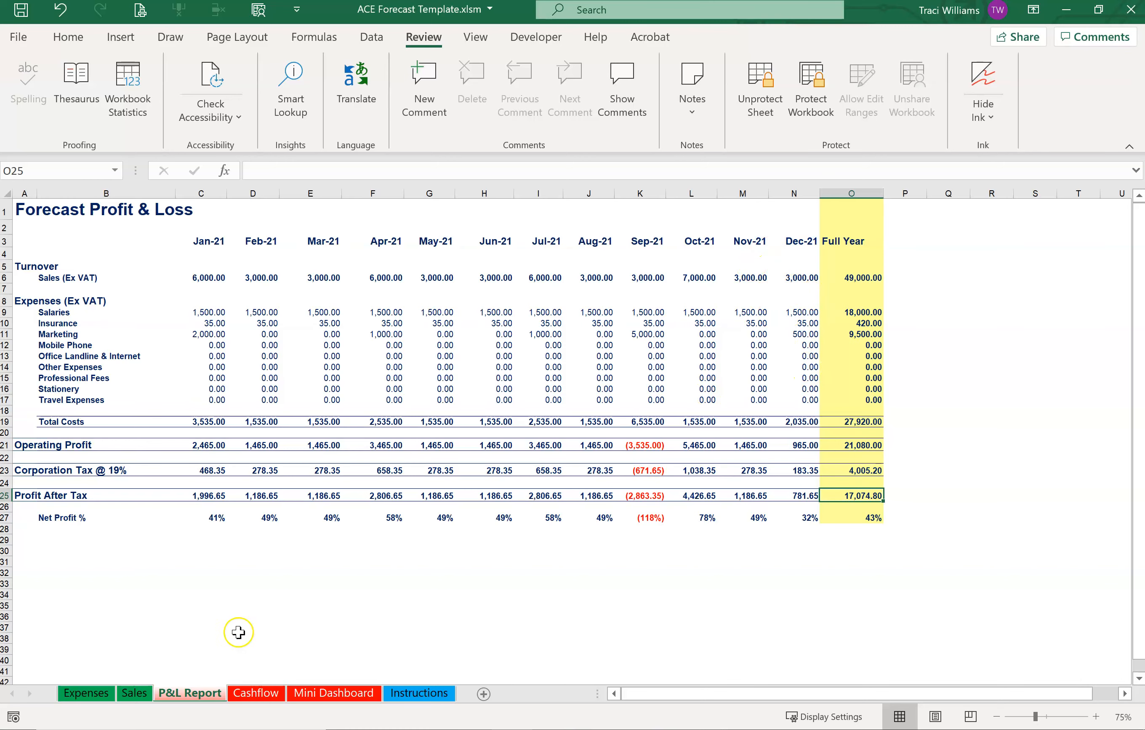
- Check the Jan-21 Projects sale on the Sales sheet, and examine the months and income lines on the Cashflow sheet
click(135, 696)
click(219, 350)
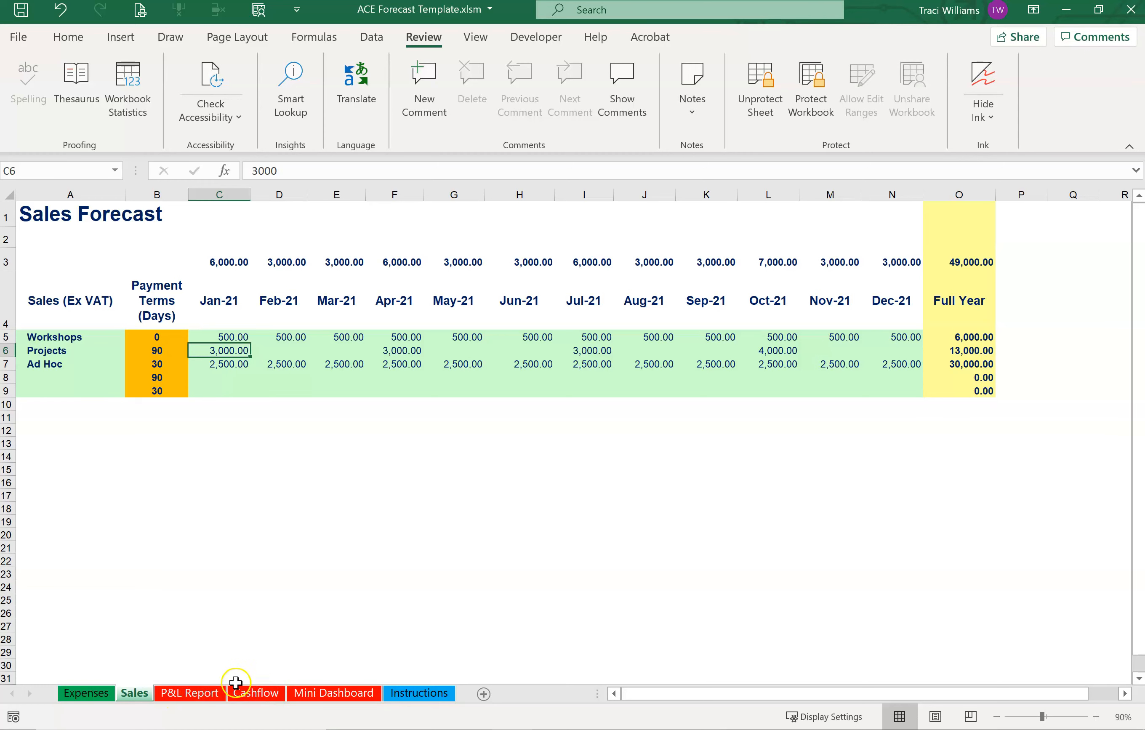
click(258, 694)
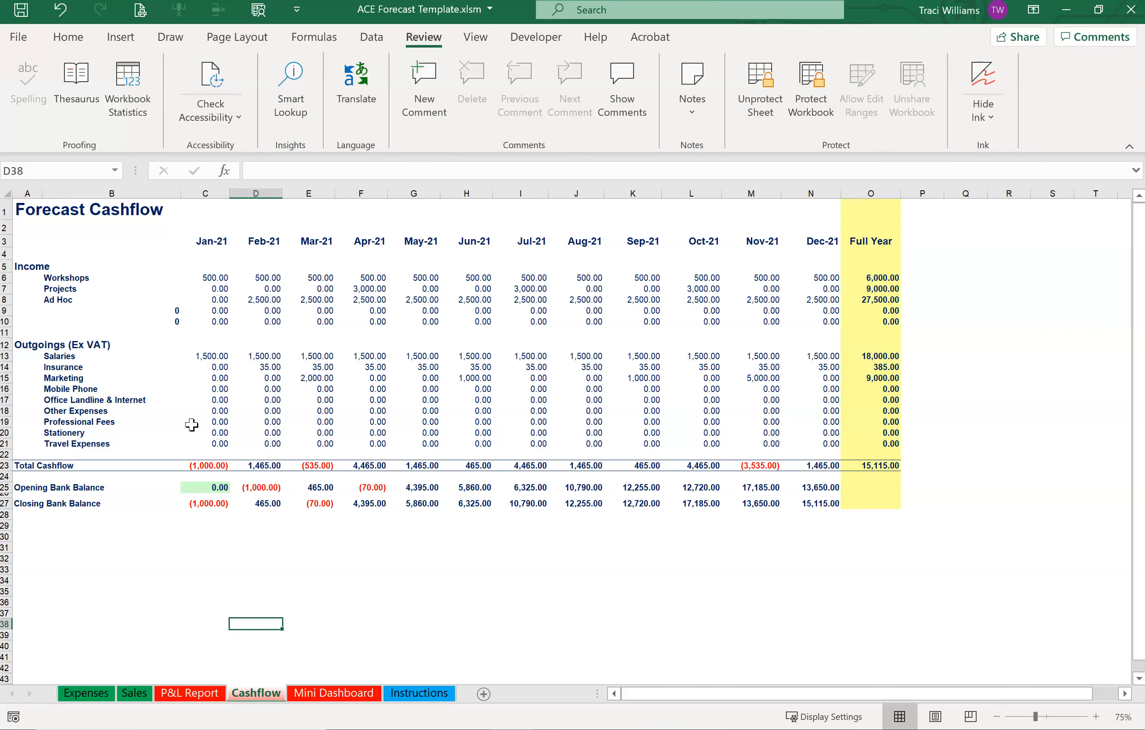
click(185, 242)
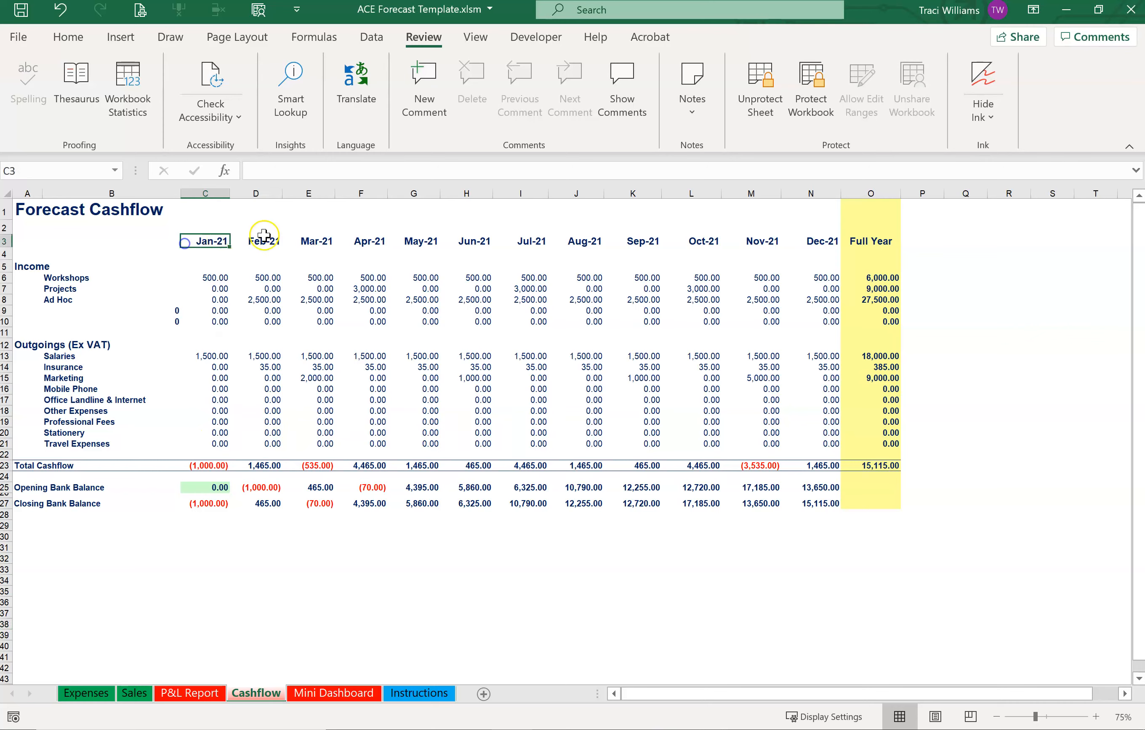
click(459, 240)
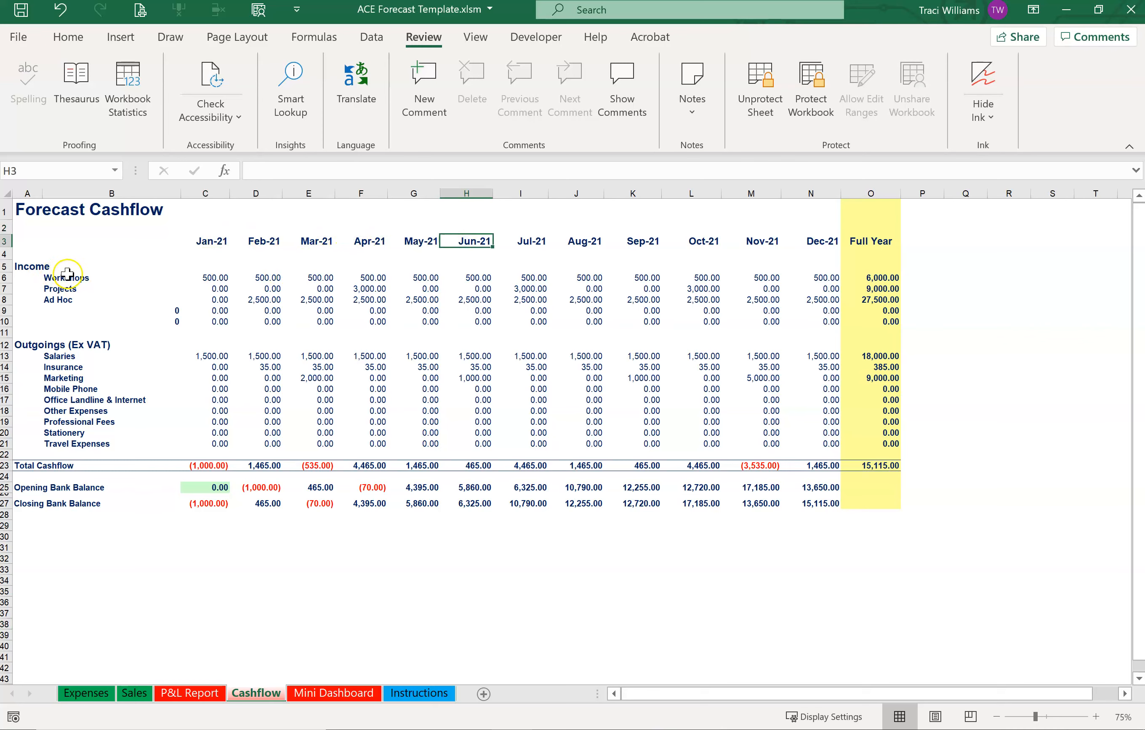
drag(59, 283, 63, 322)
click(72, 298)
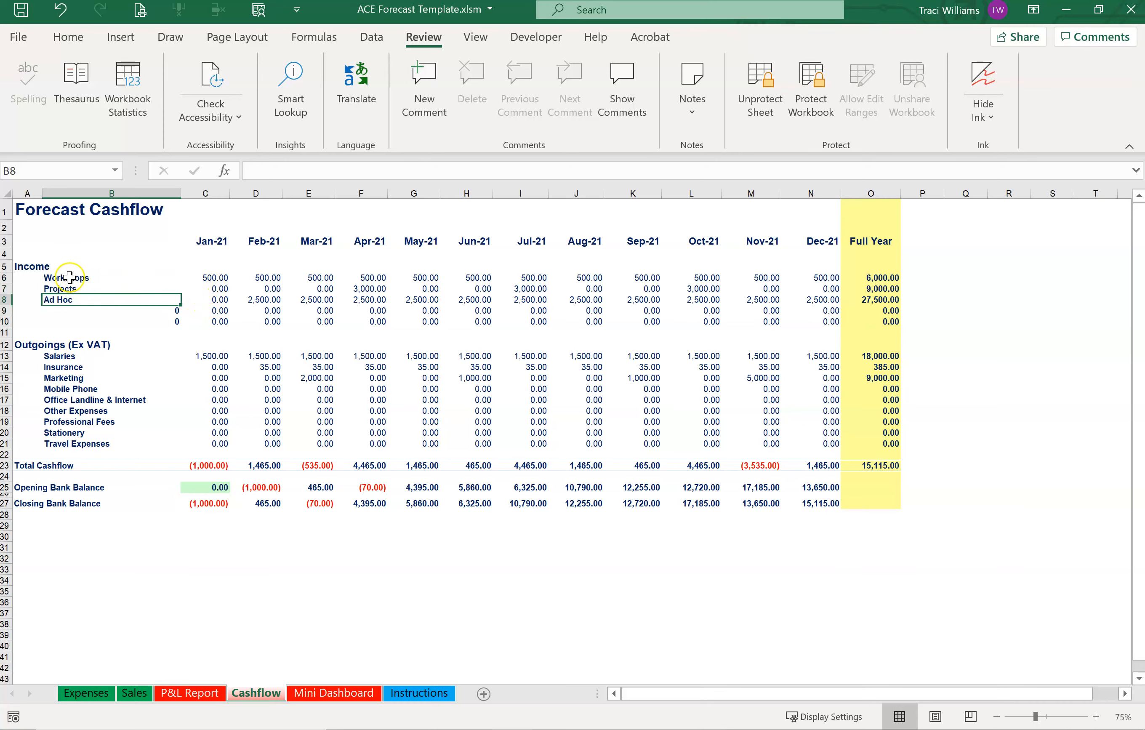
- Compare the Jan-21 Workshops income in the cashflow with the Workshops payment terms and Jan-21 amount on the Sales sheet
click(204, 278)
click(138, 700)
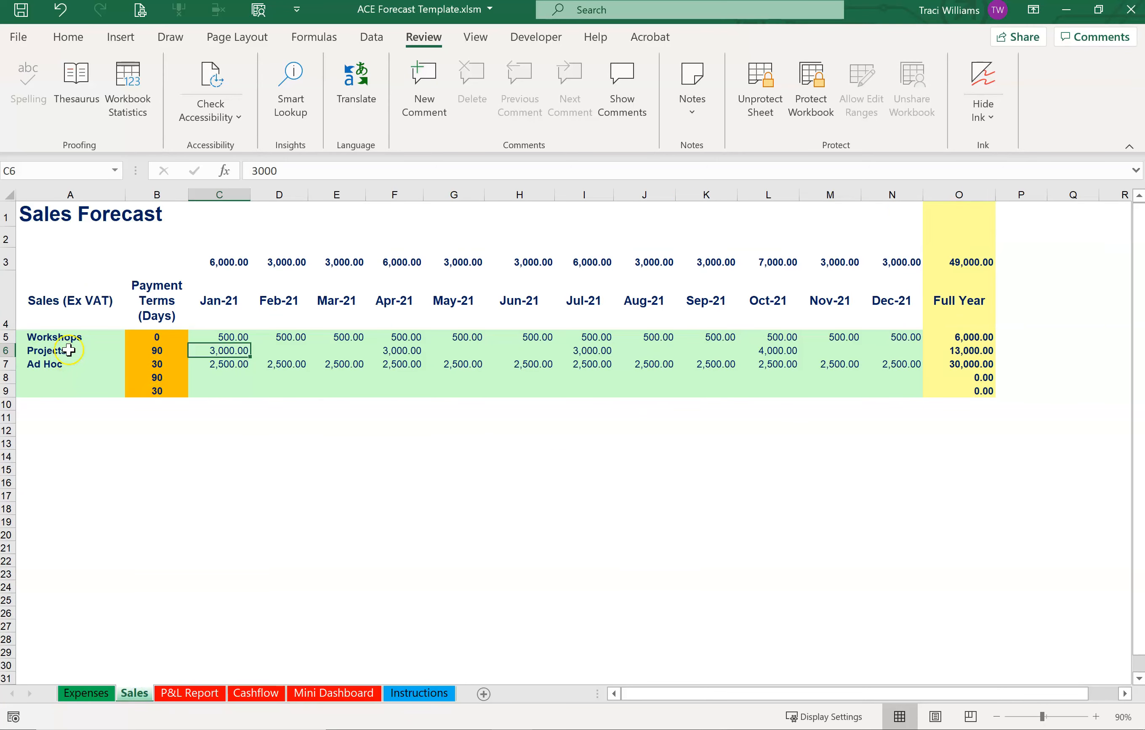
click(149, 338)
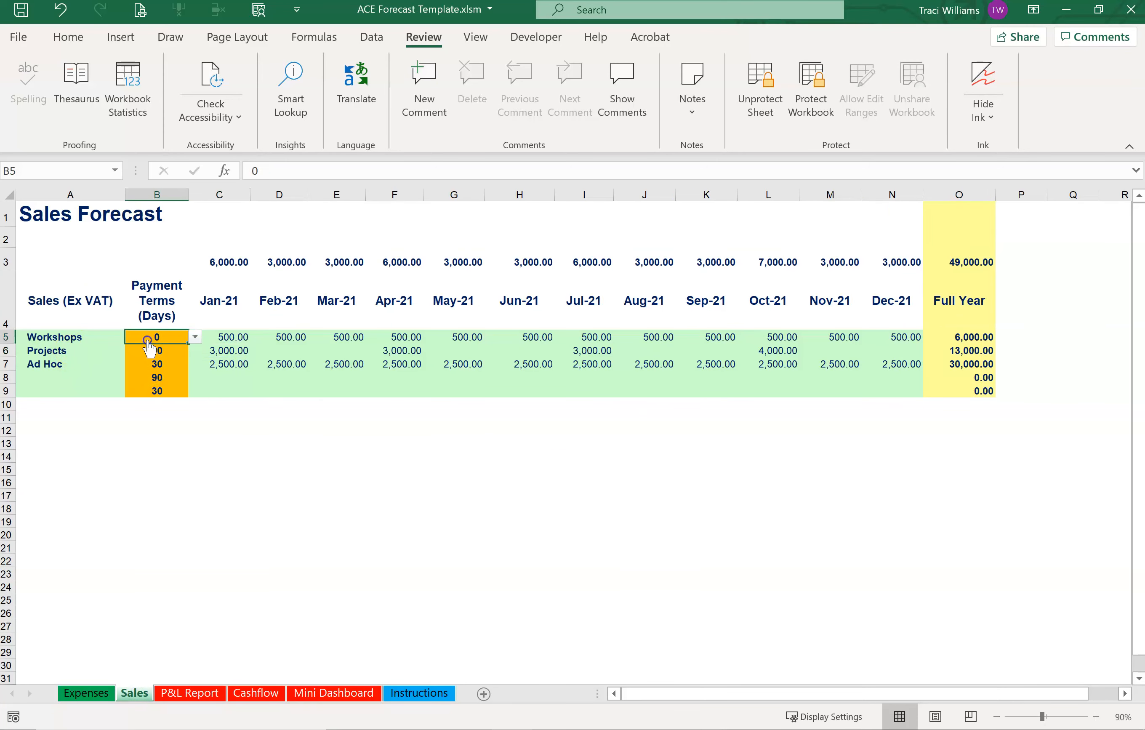
click(223, 338)
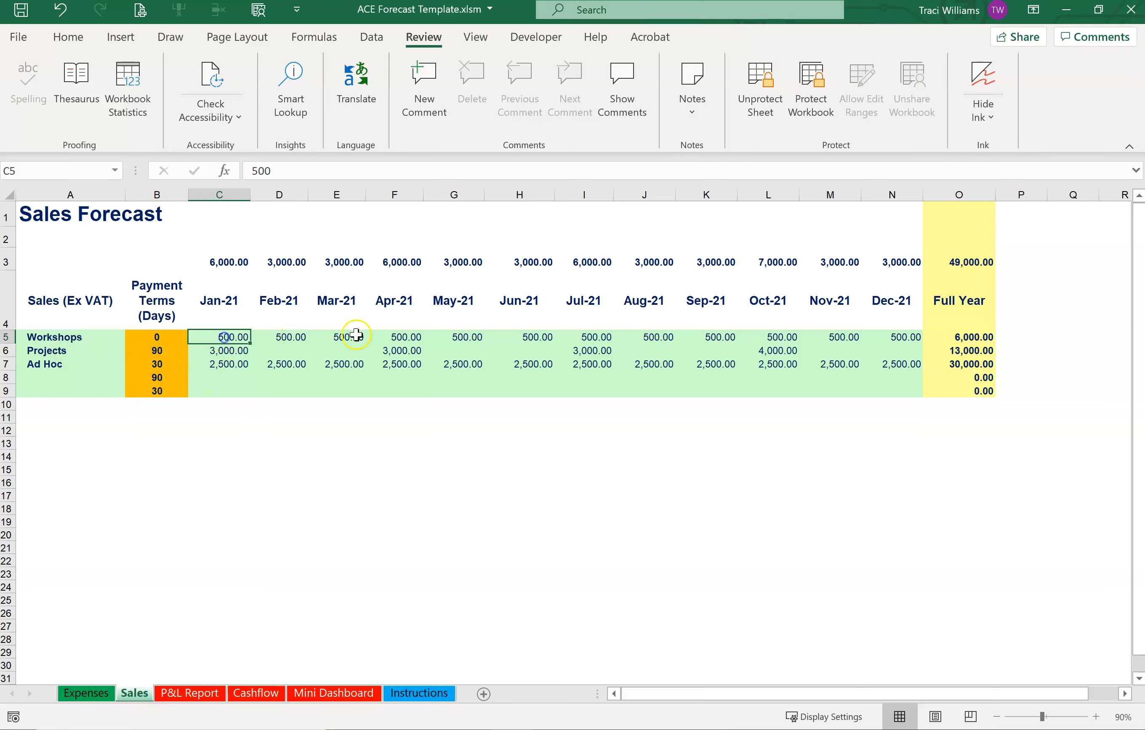
- Review the full-year Workshops income and the Apr-21 Projects income on the Cashflow sheet
click(255, 694)
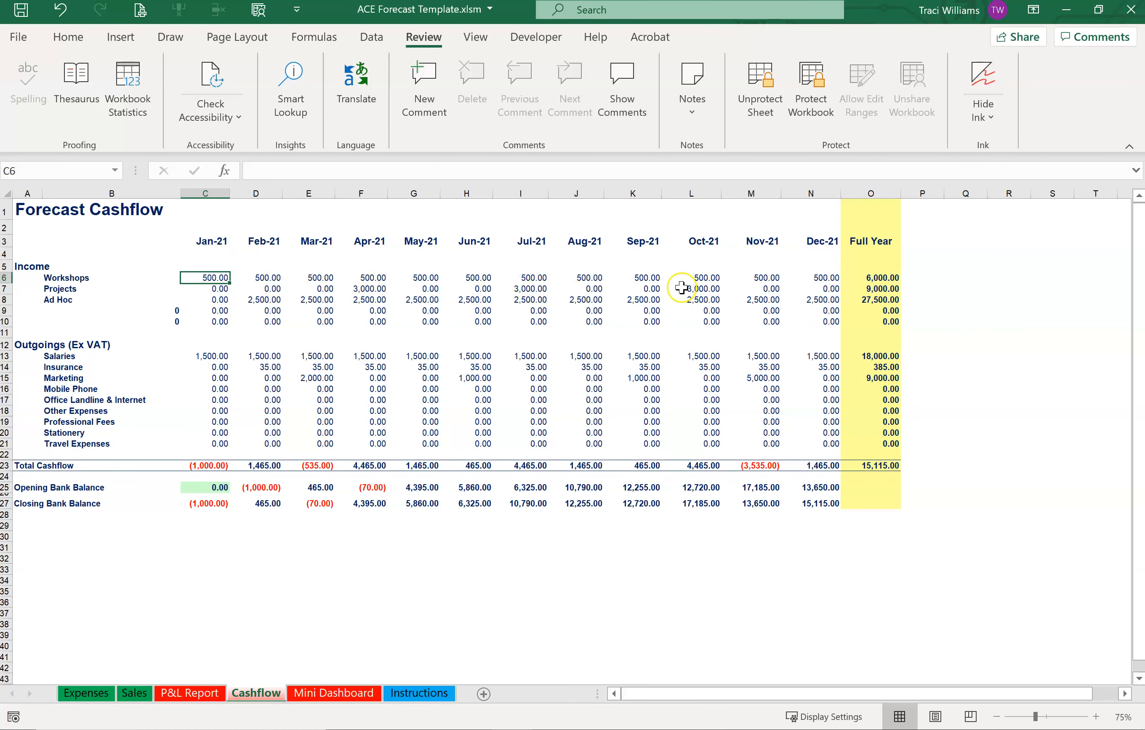
click(883, 278)
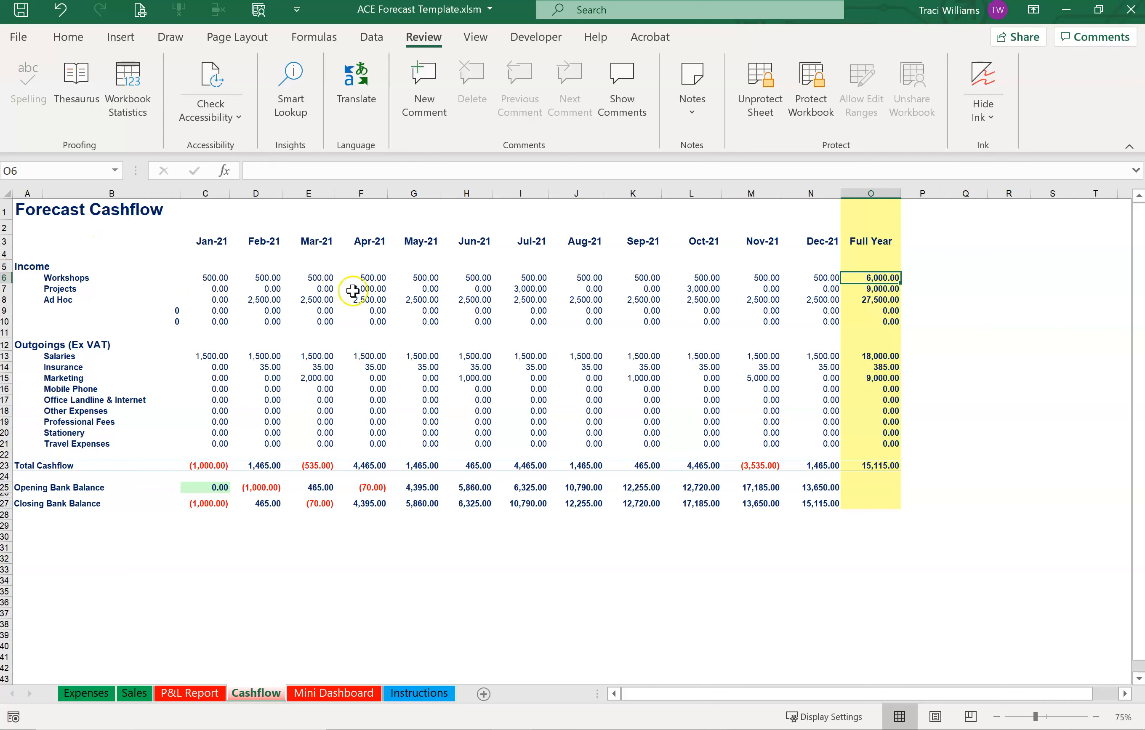
click(378, 290)
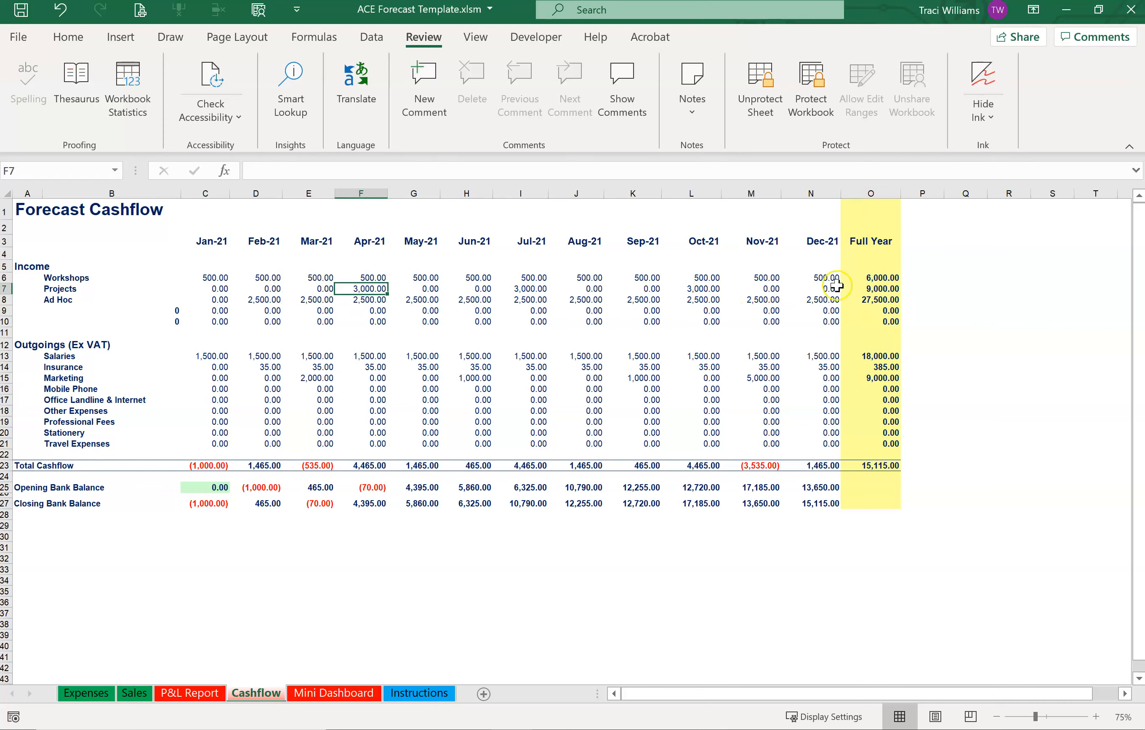
- Compare the full-year Projects income on the Cashflow sheet with the full-year and Oct-21 Projects amounts on the Sales sheet
click(860, 290)
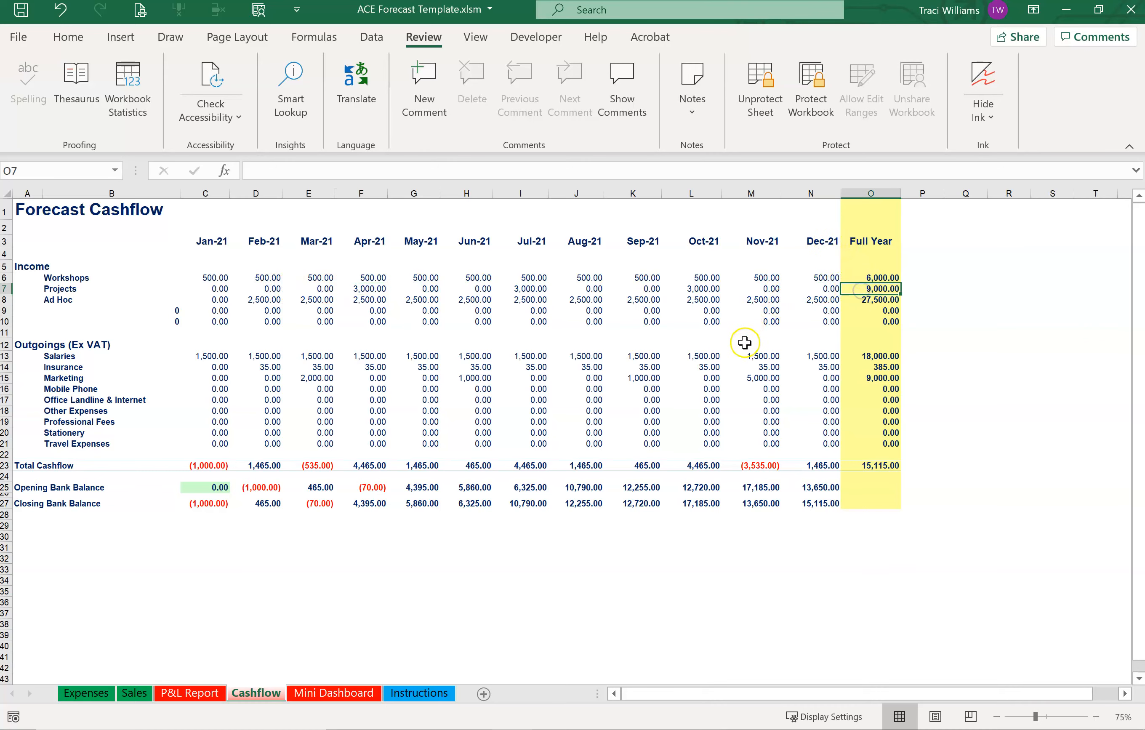
click(185, 696)
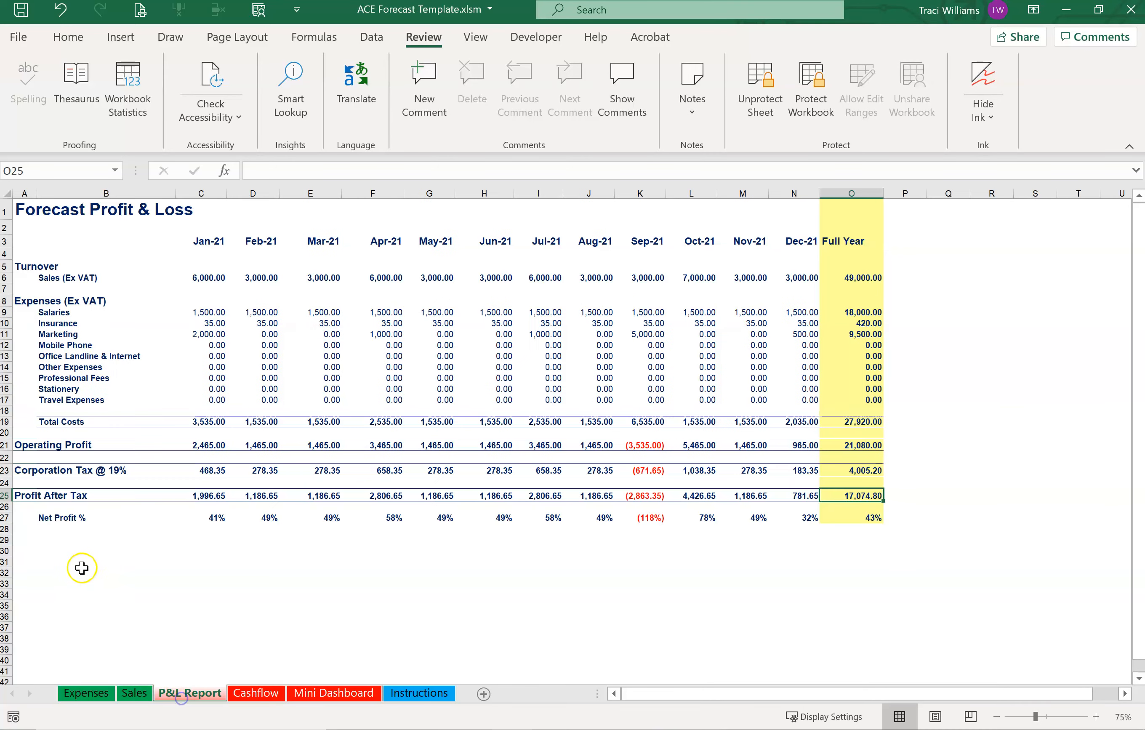
click(131, 692)
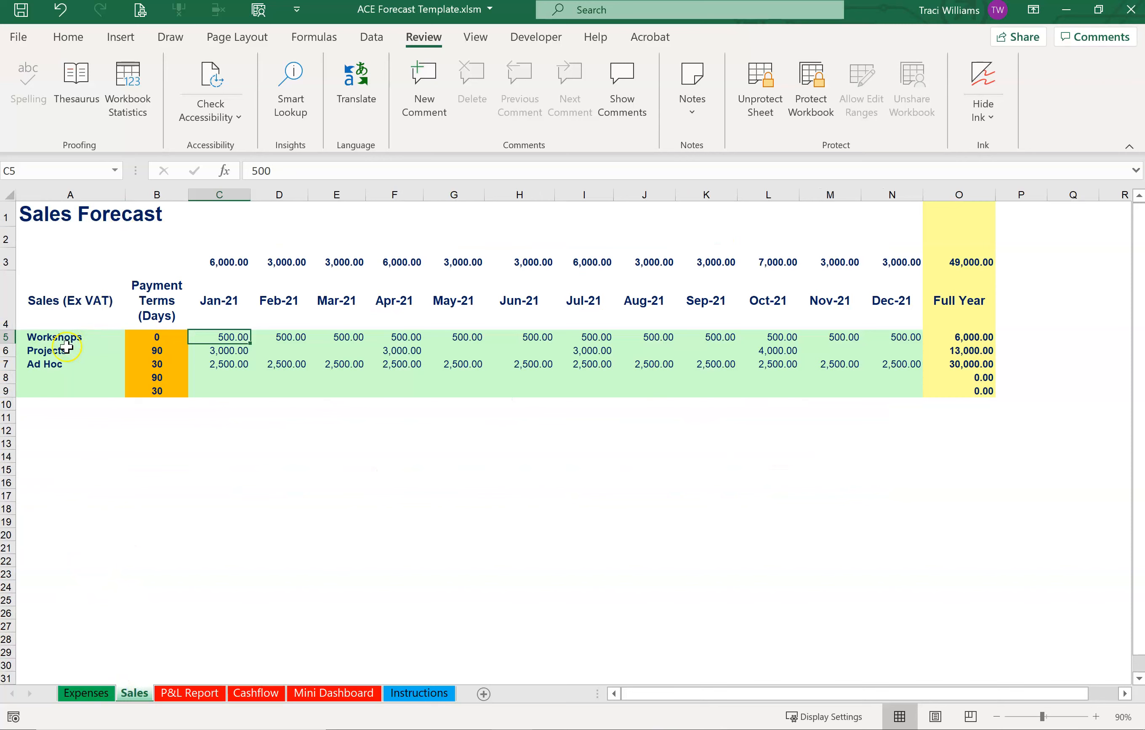
click(970, 352)
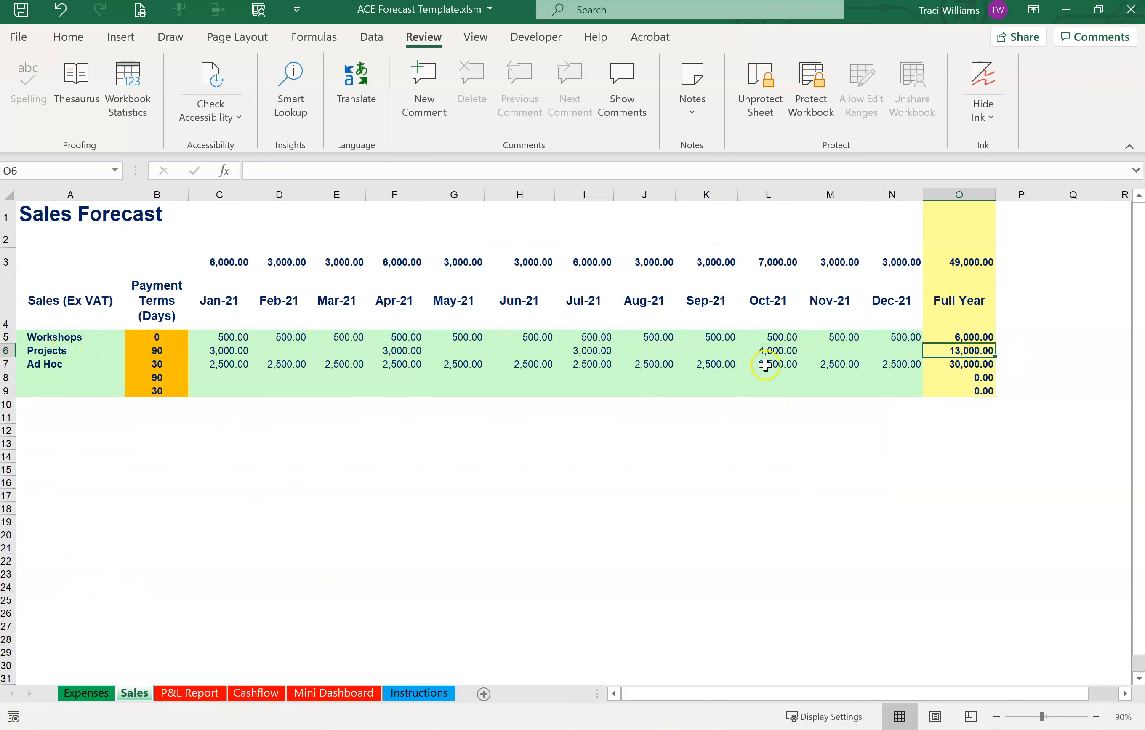
click(772, 352)
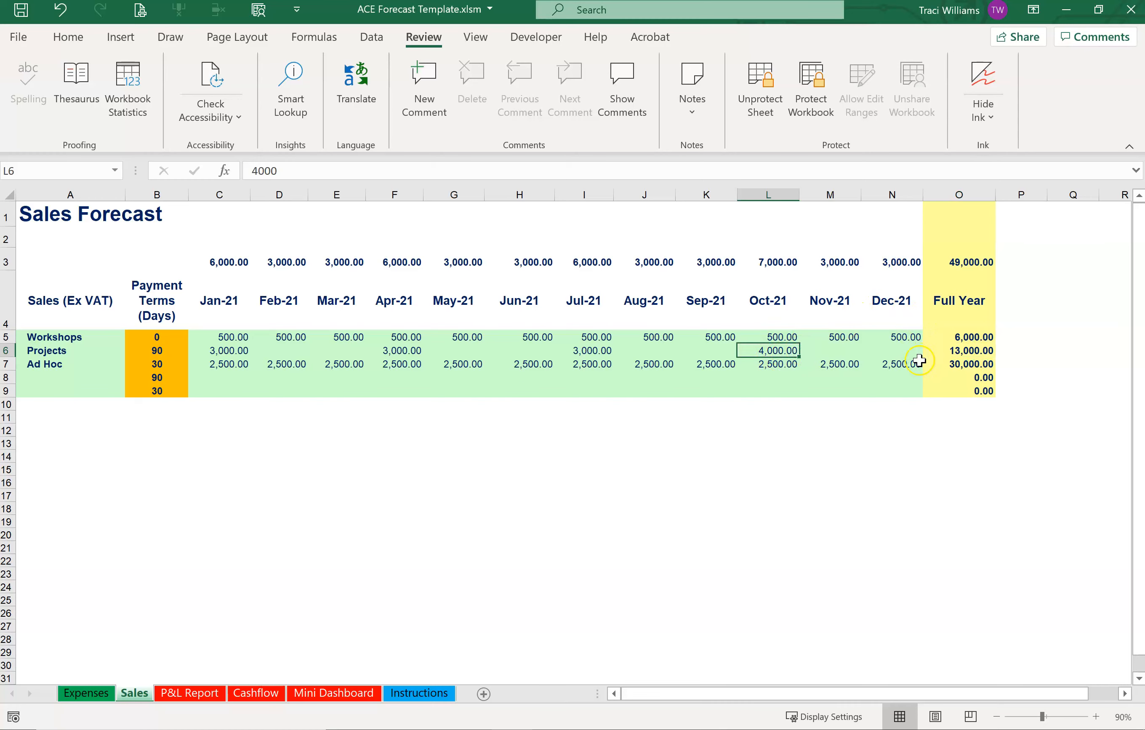
- Compare the Jan-21 and Feb-21 Ad Hoc income on the Cashflow sheet with the Ad Hoc amounts on the Sales sheet
click(256, 693)
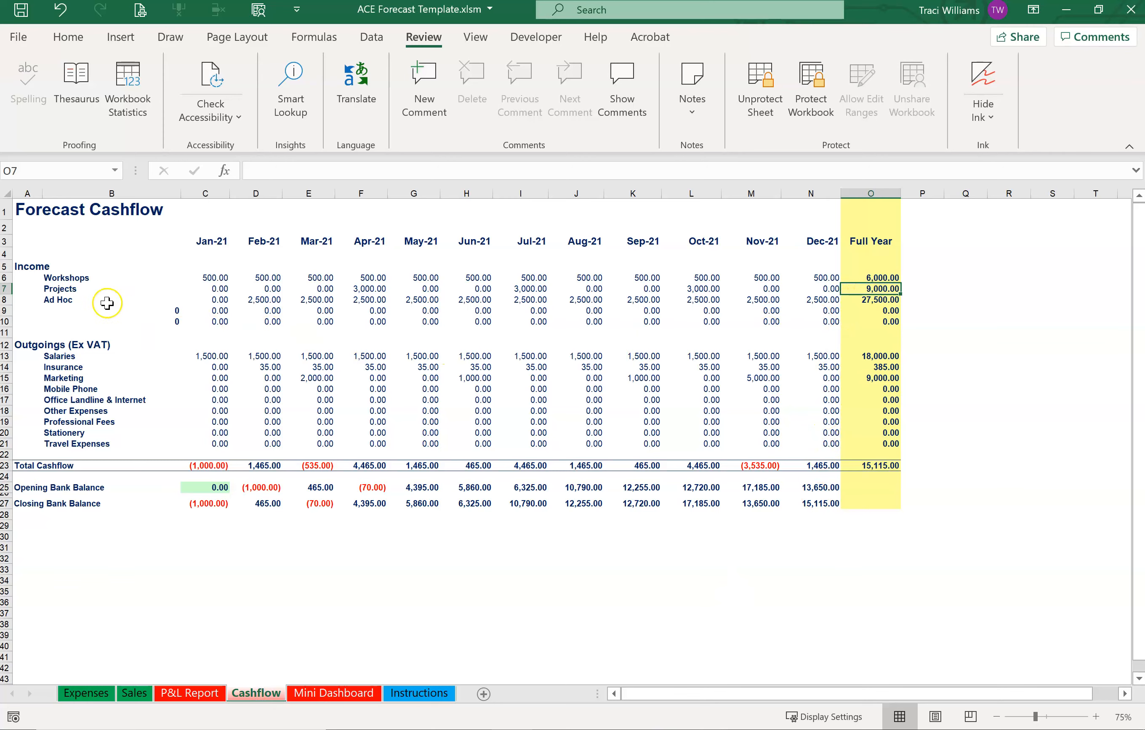
click(205, 300)
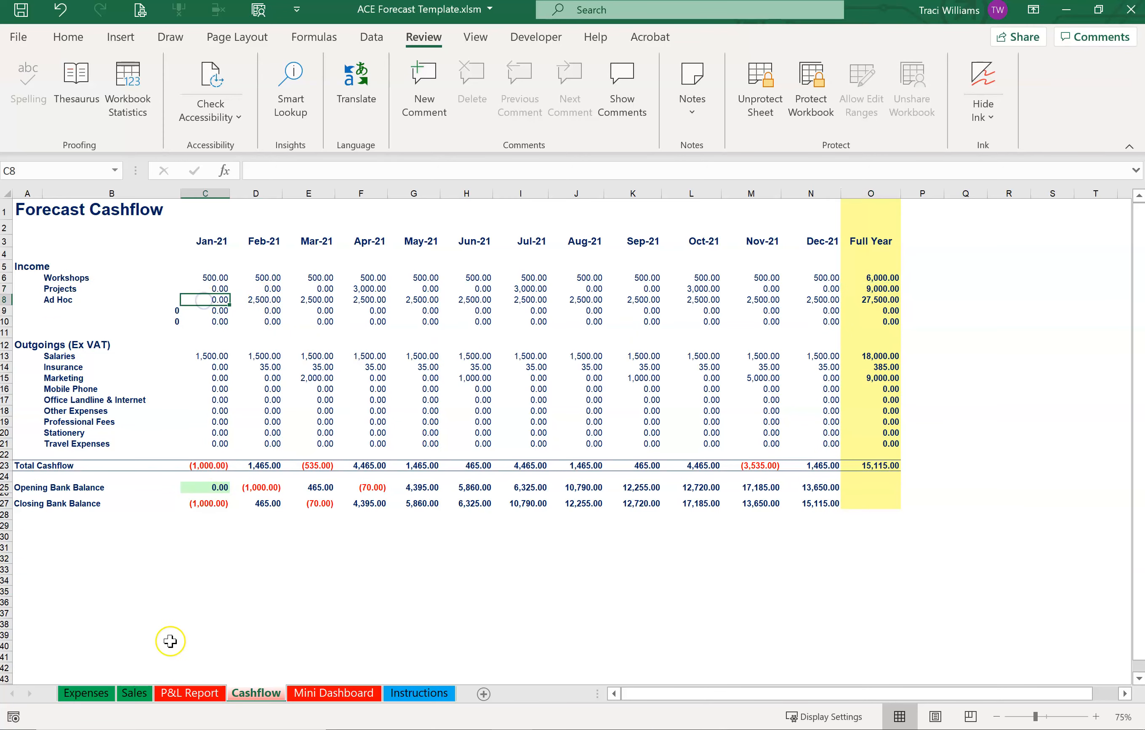
click(135, 693)
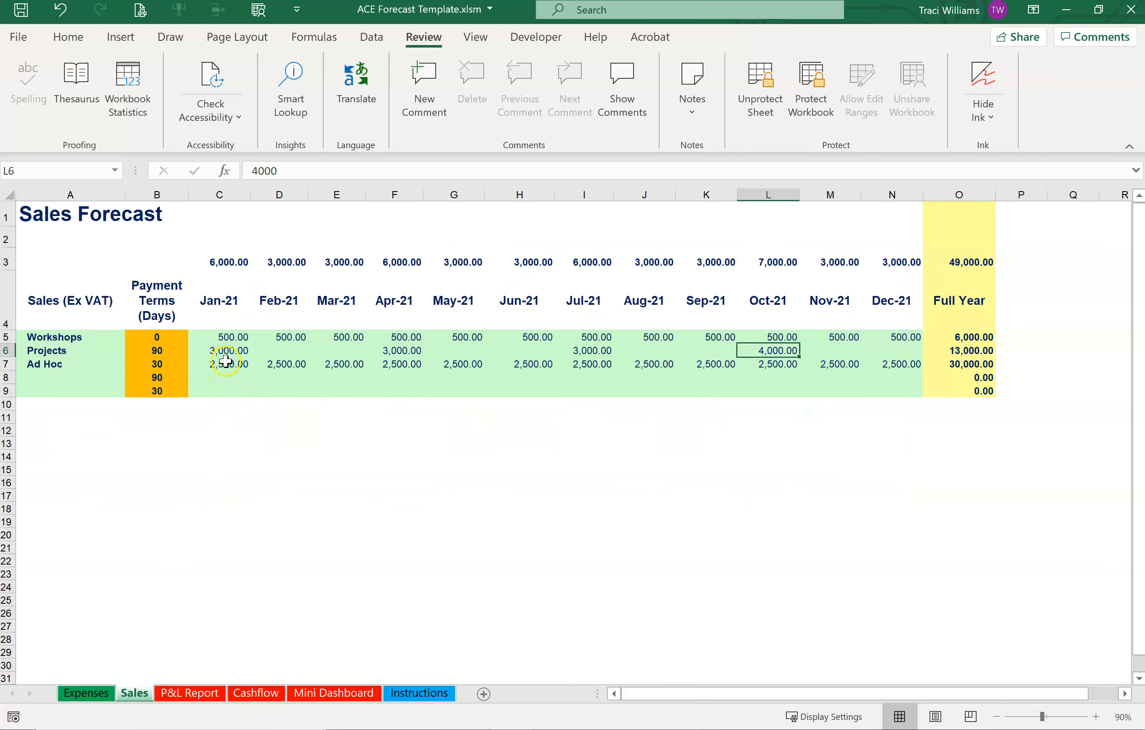
click(190, 693)
click(255, 693)
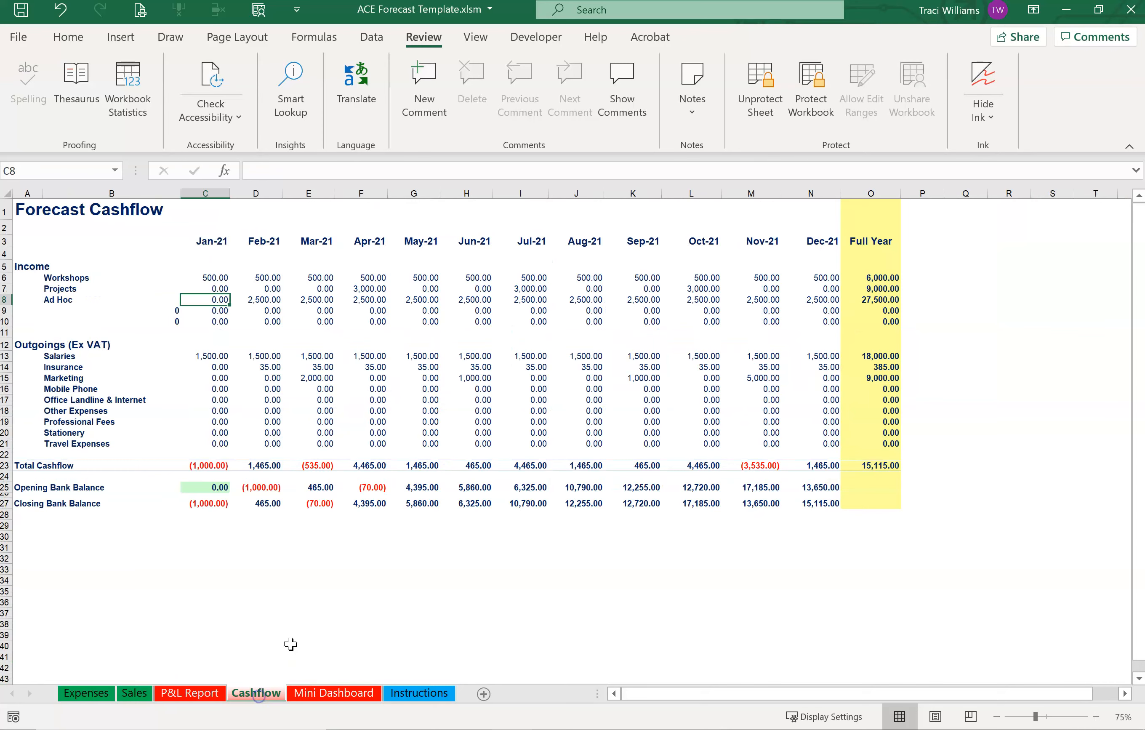
click(270, 300)
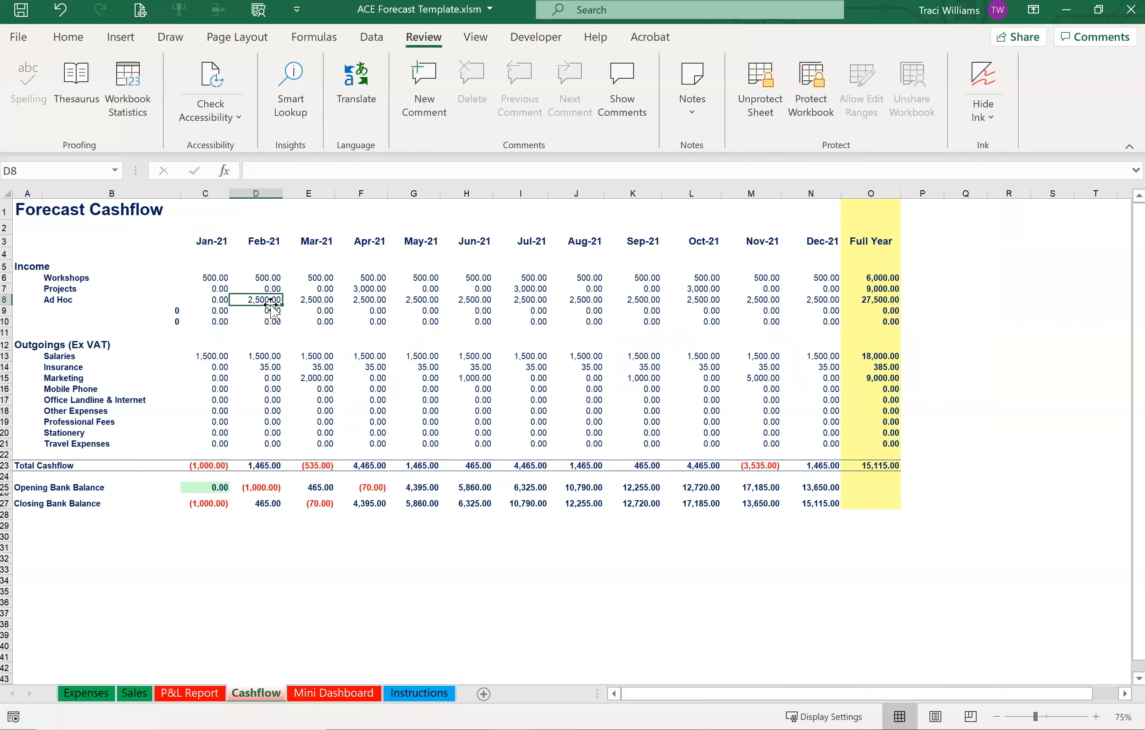
- Examine the Jan-21 income, outgoings, total cashflow, and opening and closing bank balances on the Cashflow sheet
click(198, 242)
drag(198, 279, 198, 322)
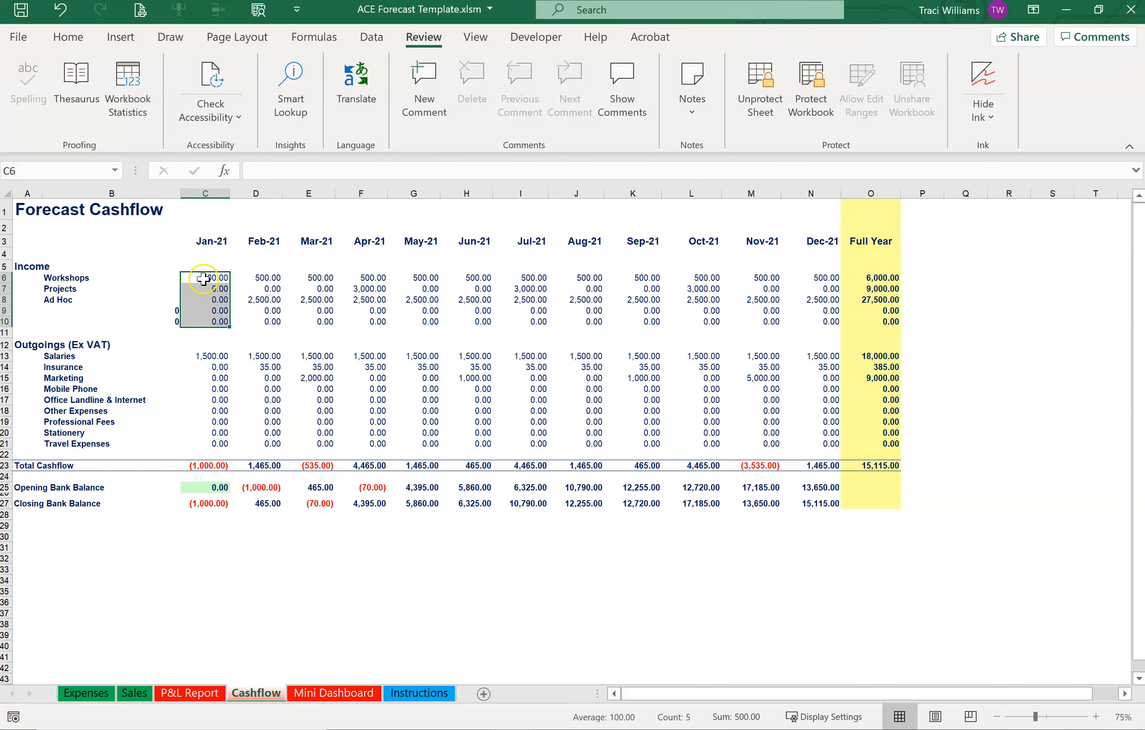
click(200, 356)
drag(202, 369, 204, 450)
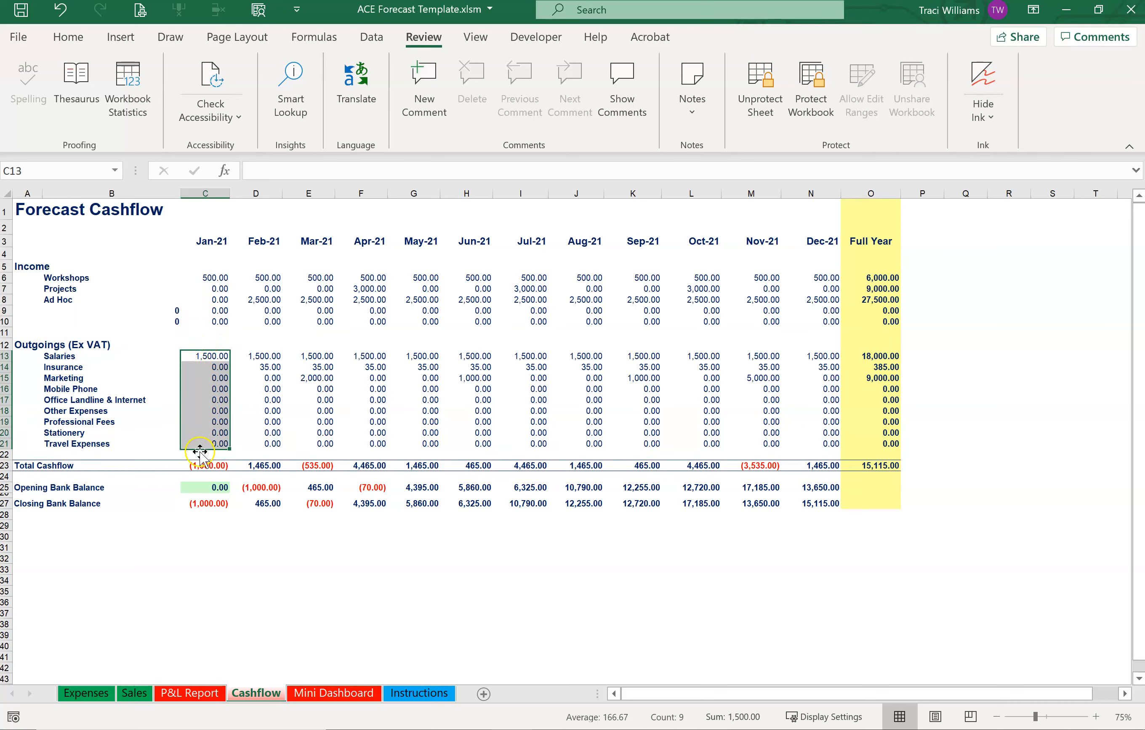
click(205, 447)
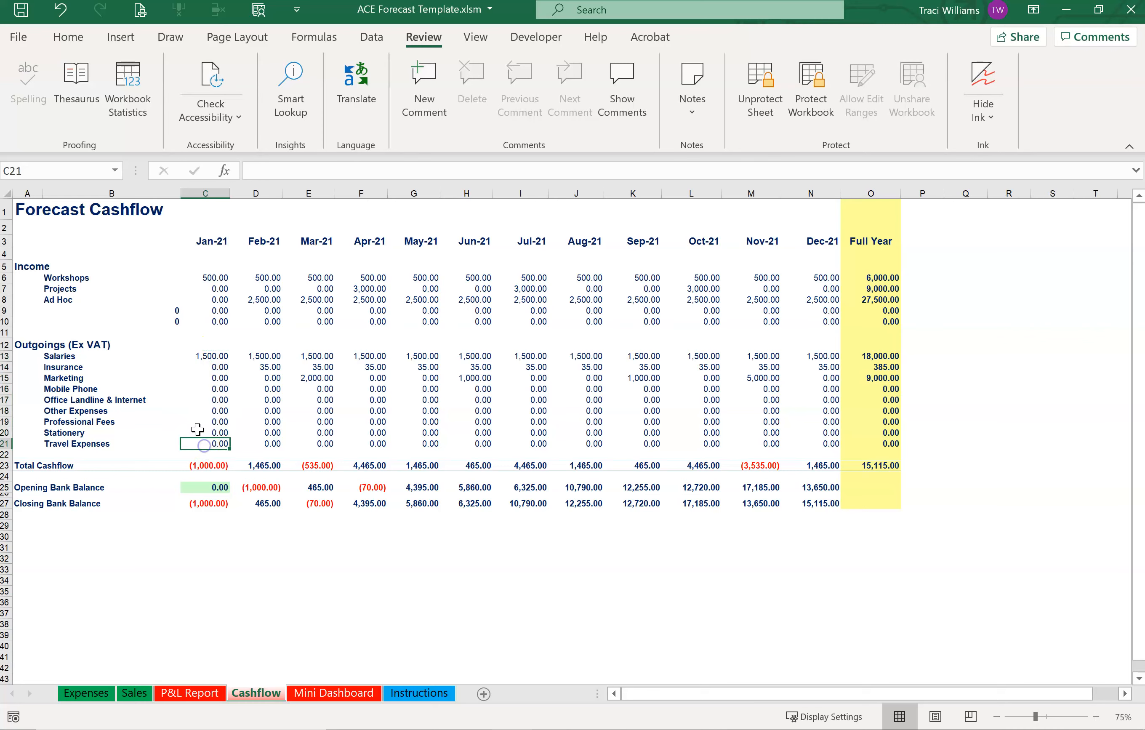
click(206, 466)
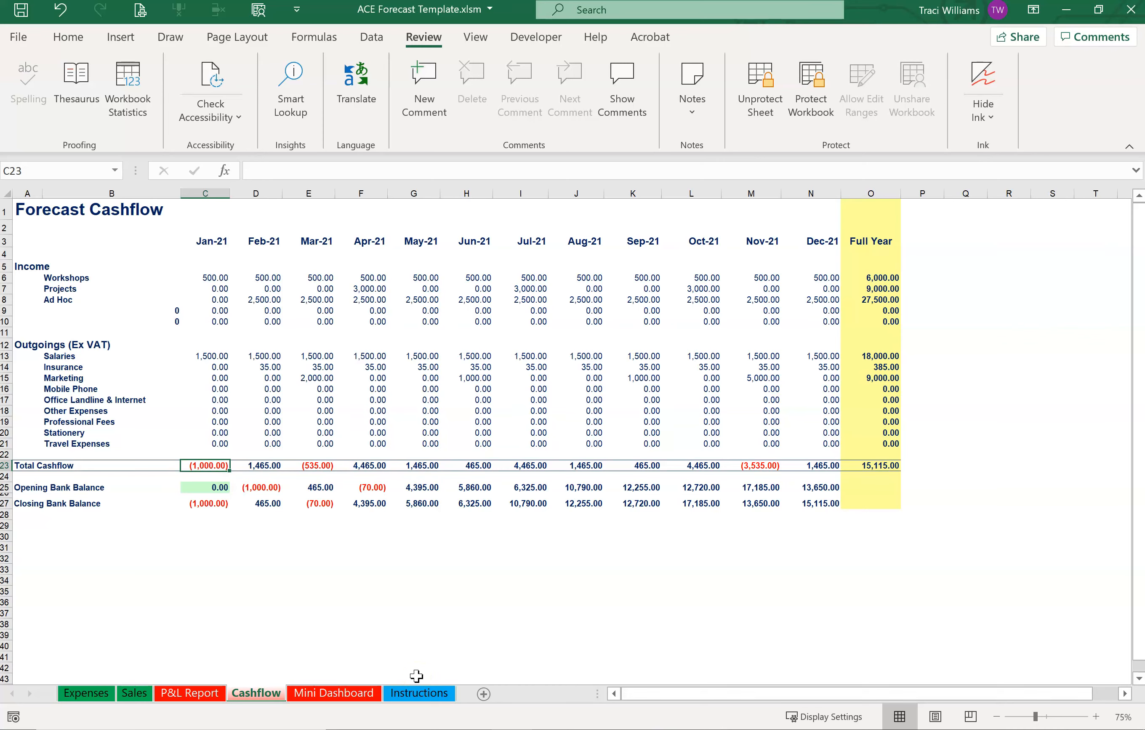
click(210, 487)
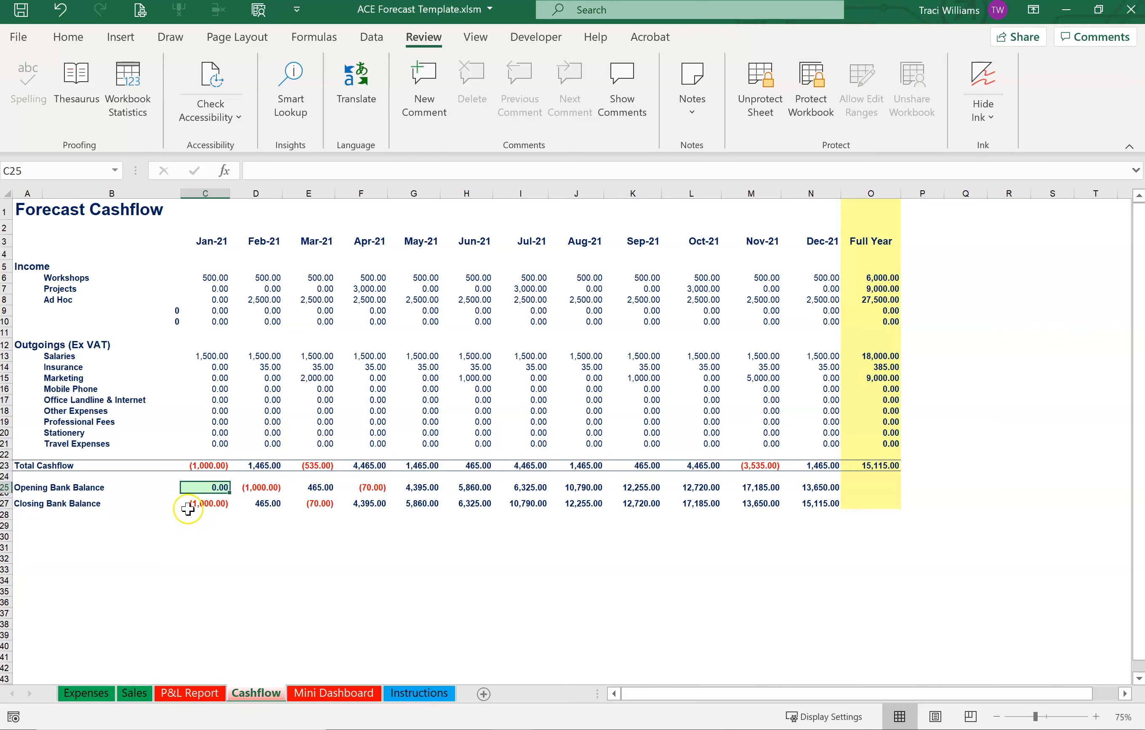
click(212, 500)
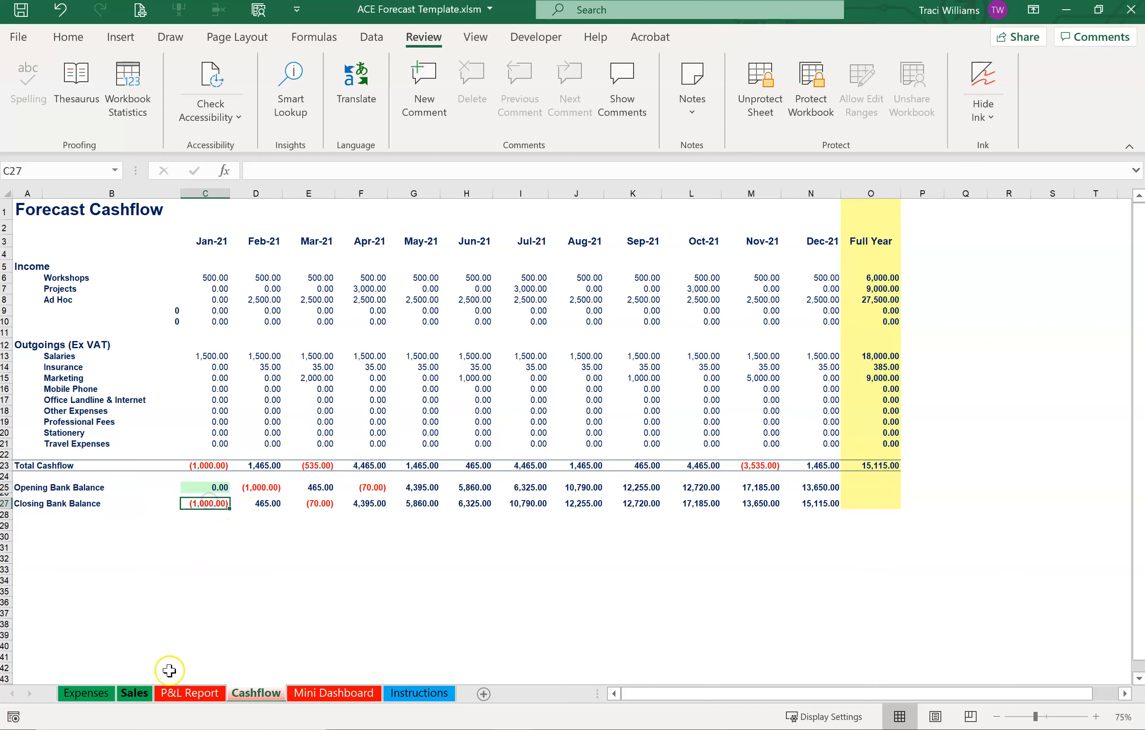
- Try a Jan-21 opening bank balance of 1000 and check the Jan-21 closing balance and the Feb-21 total cashflow and closing balance
click(191, 486)
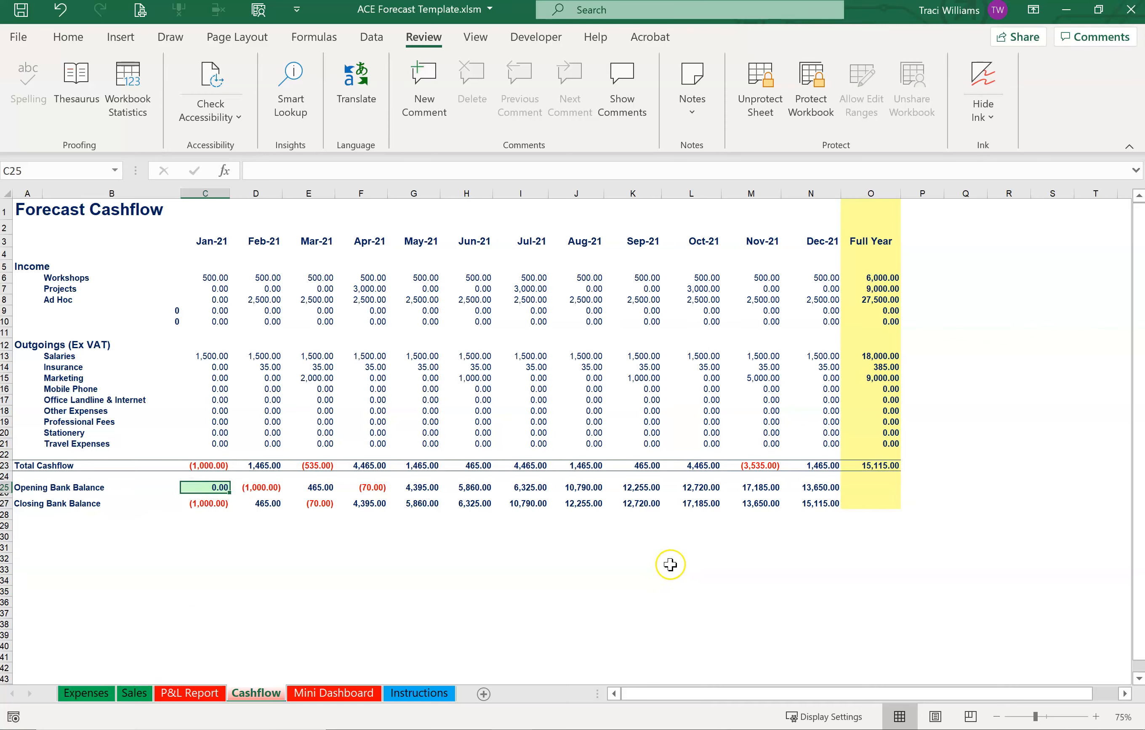
text(1000)
key(Return)
key(Up)
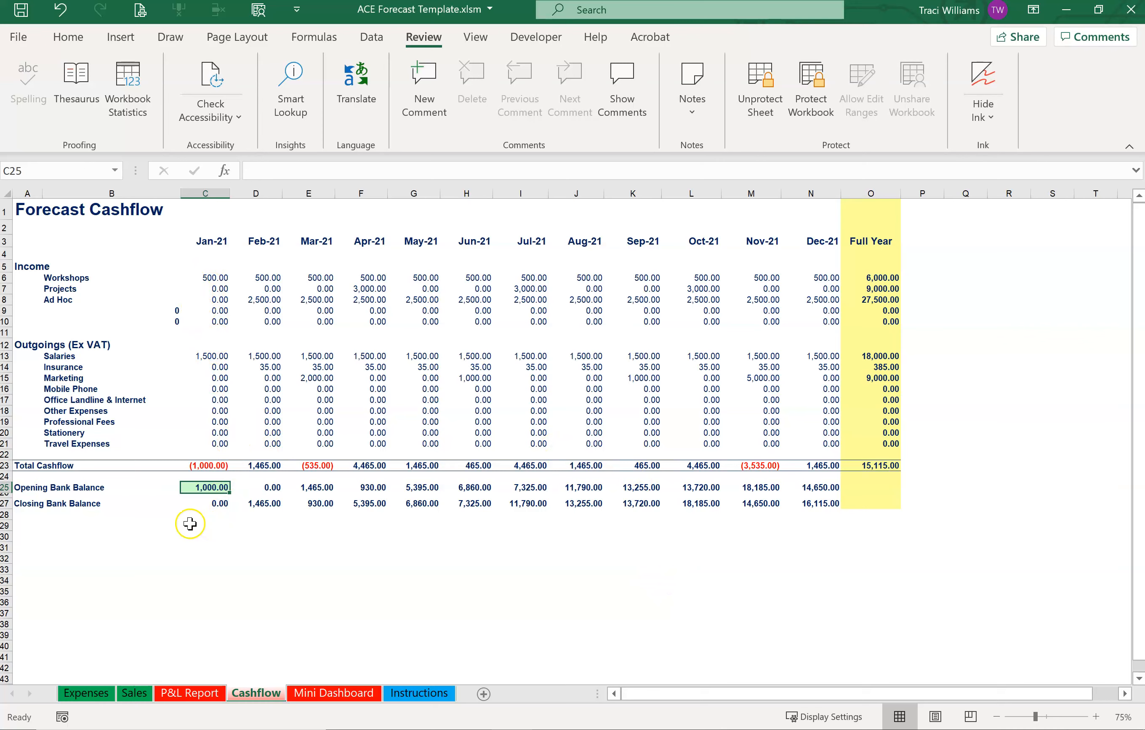
click(192, 501)
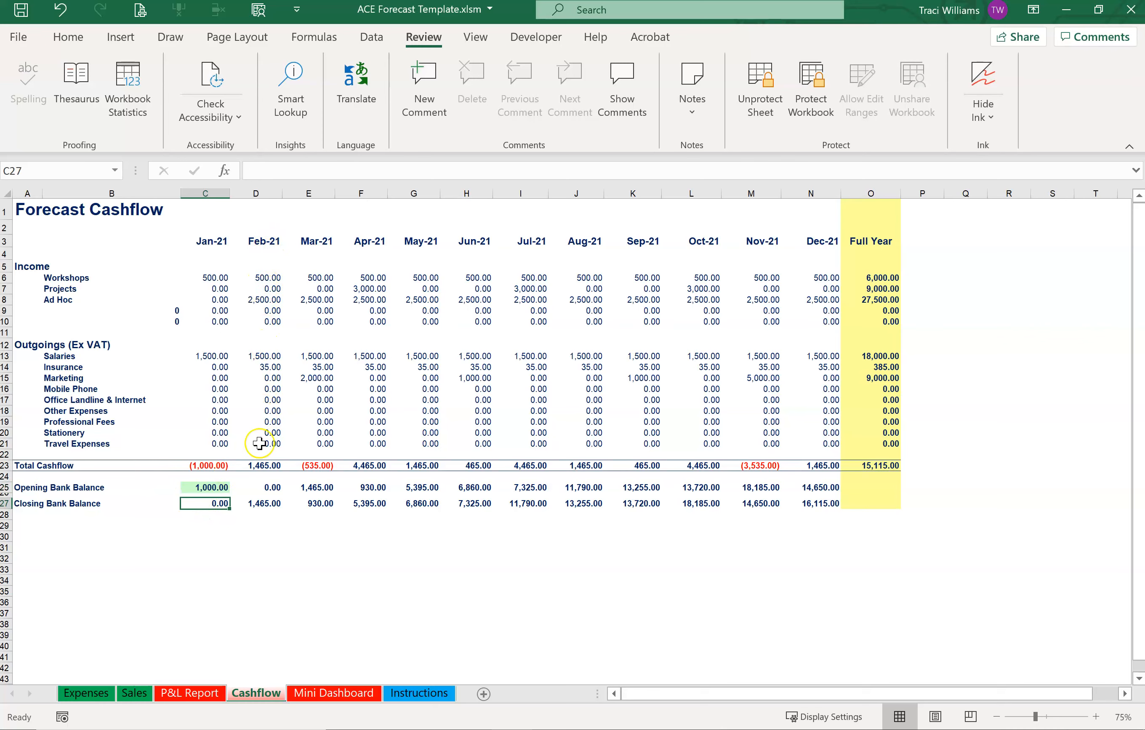
click(263, 463)
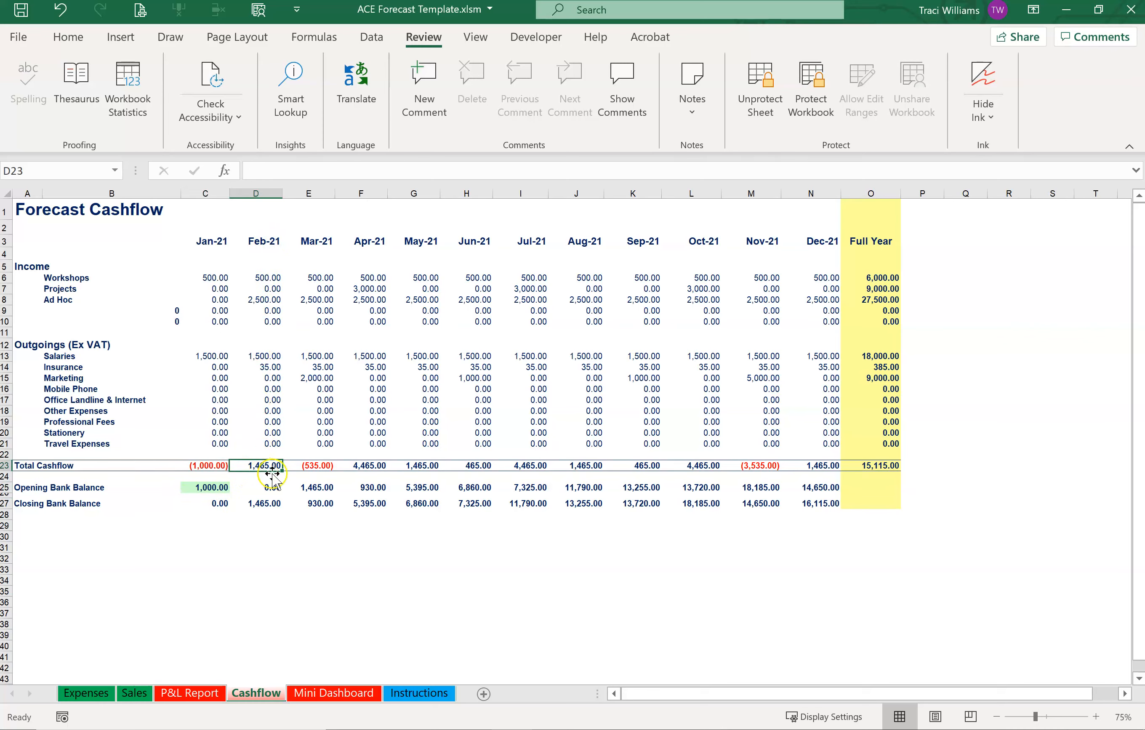
click(267, 504)
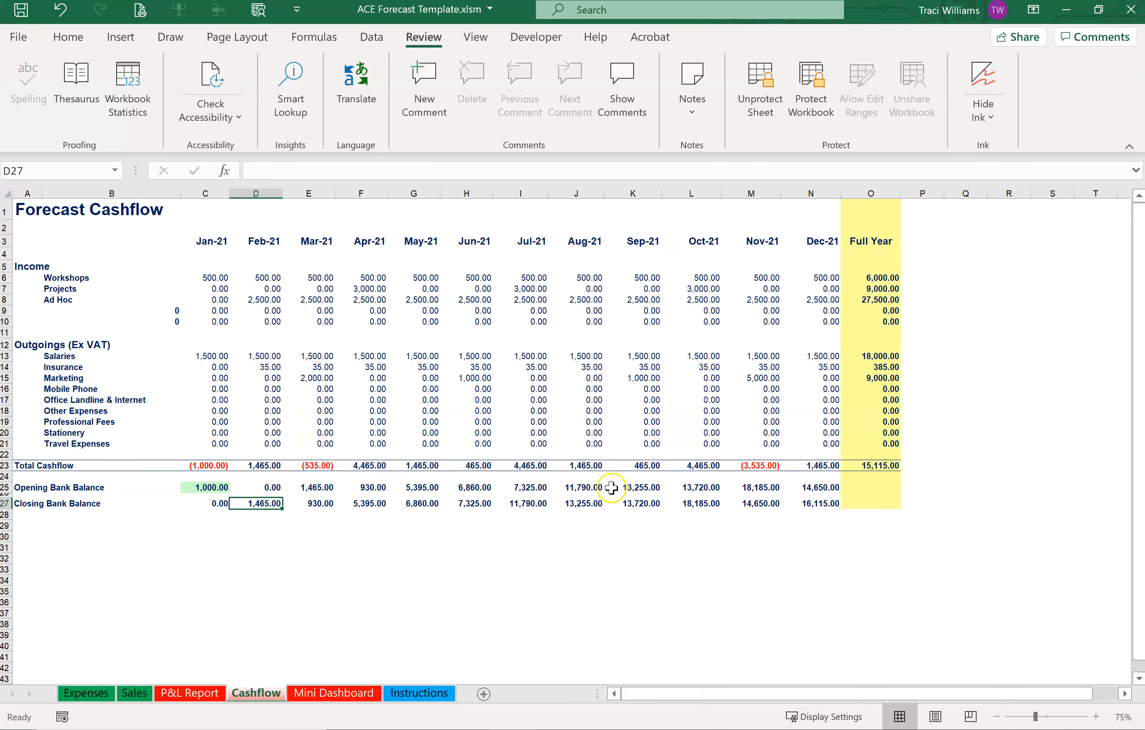
- Set the Jan-21 opening bank balance back to 0 and check the Jan-21 and Mar-21 closing bank balances
click(212, 487)
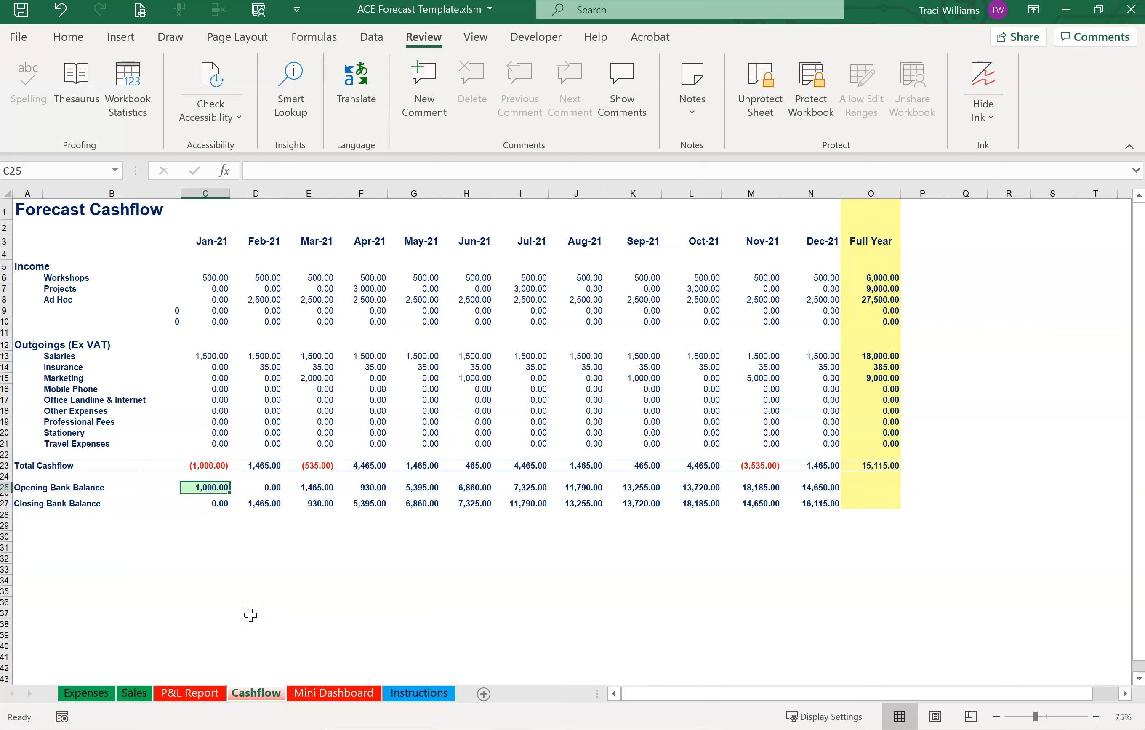
text(0)
key(Return)
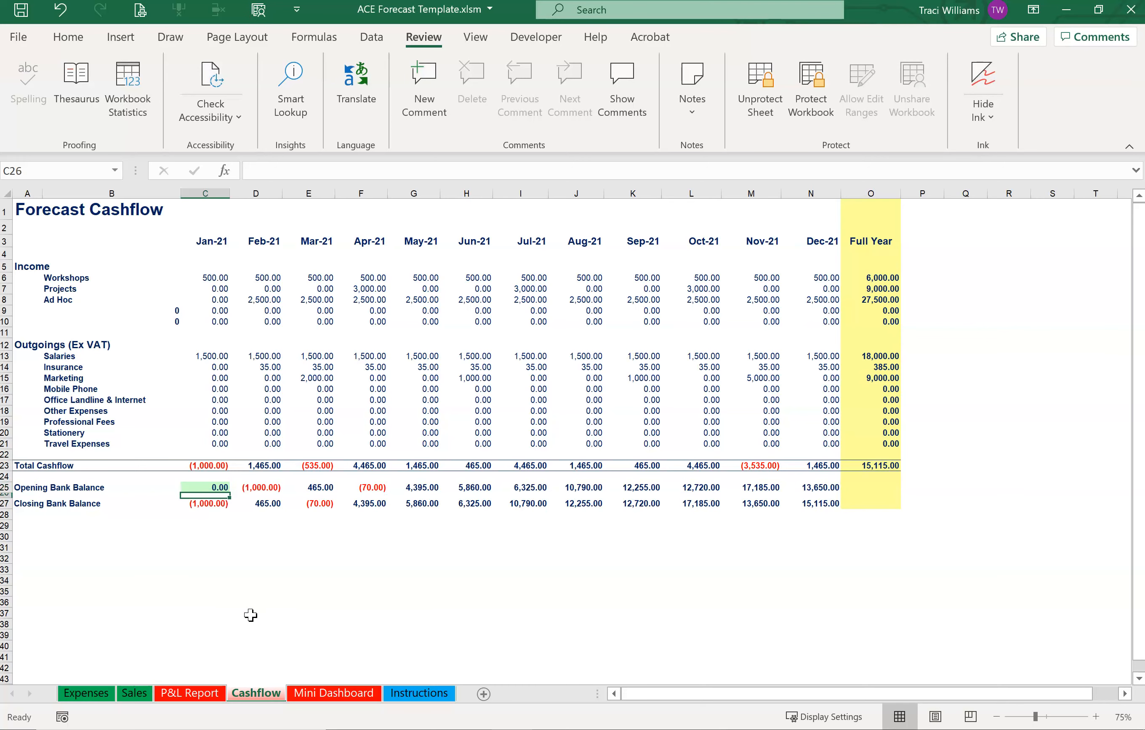
click(208, 503)
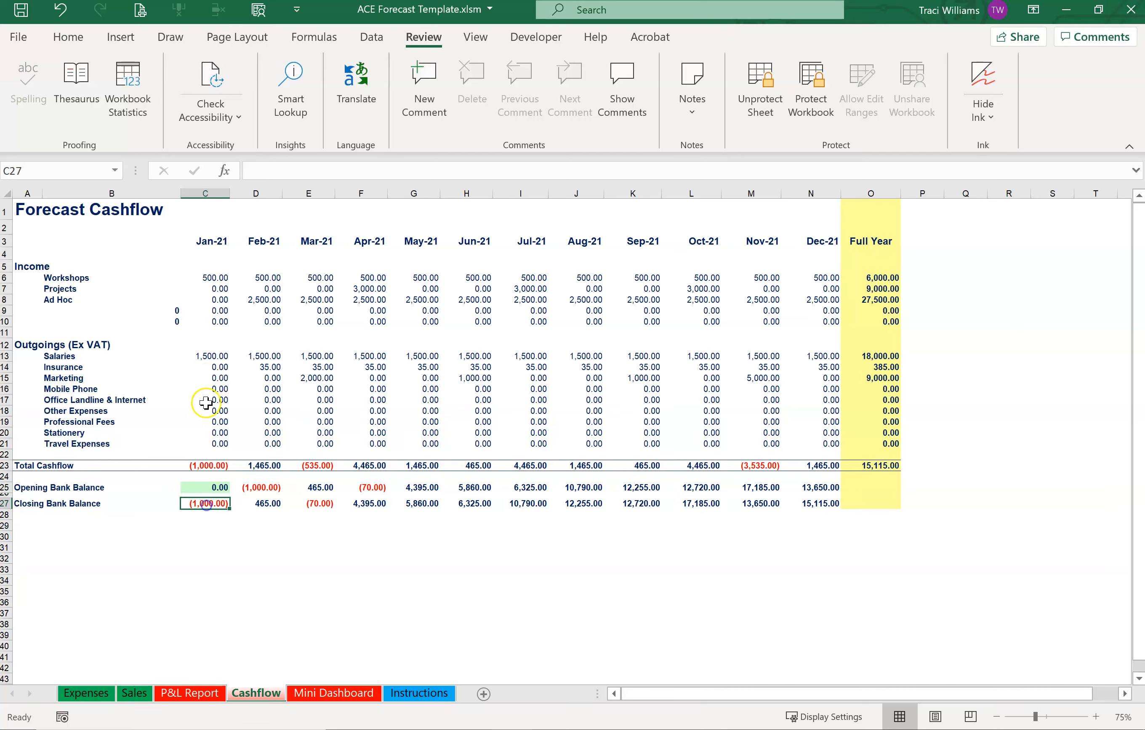
click(325, 505)
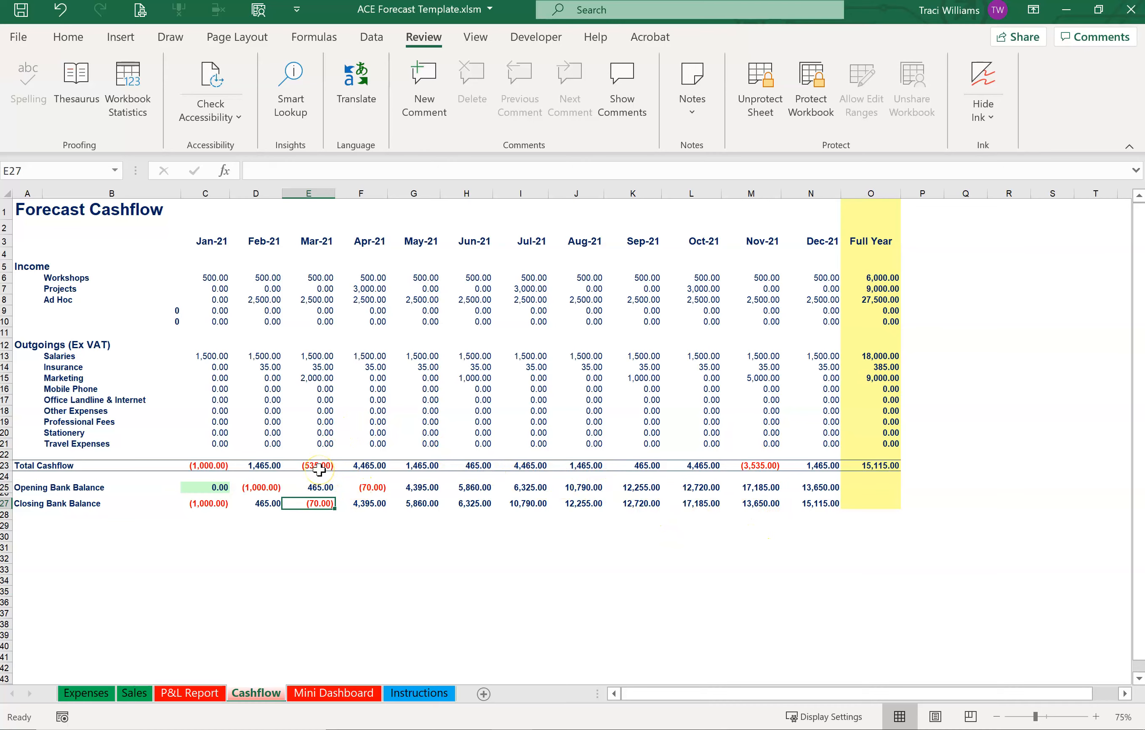
- Change the Ad Hoc payment terms on the Sales sheet to 90 days
click(135, 694)
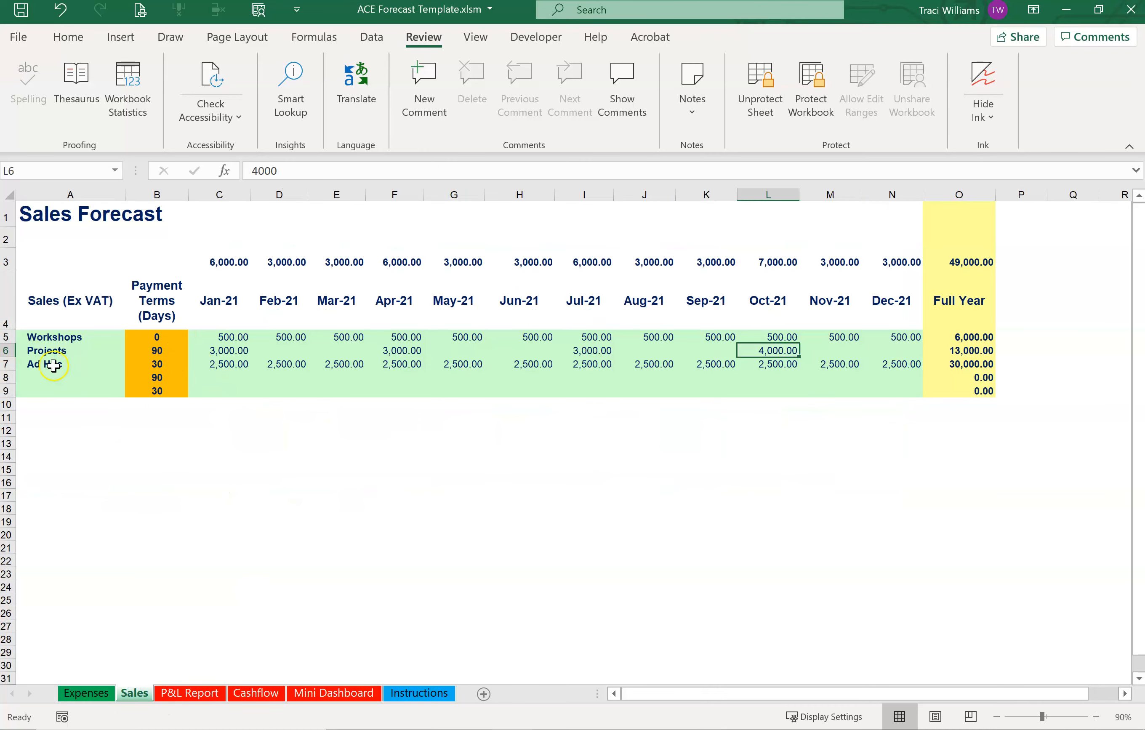
click(222, 366)
click(184, 365)
click(195, 364)
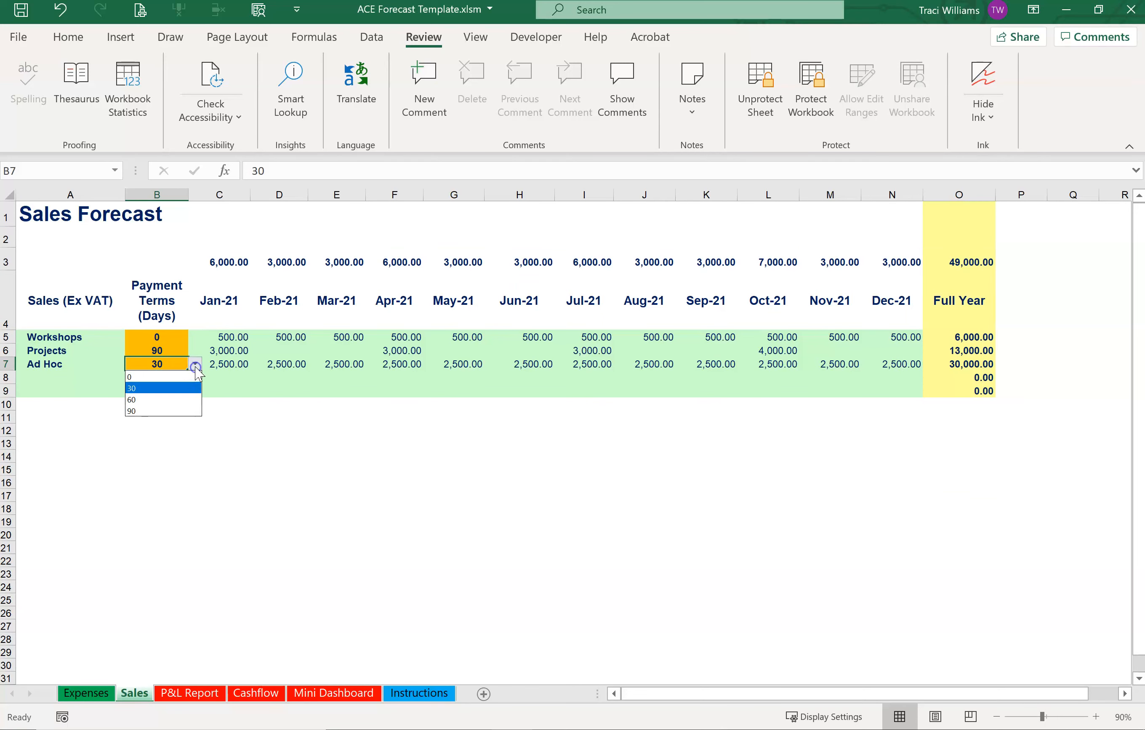
click(155, 412)
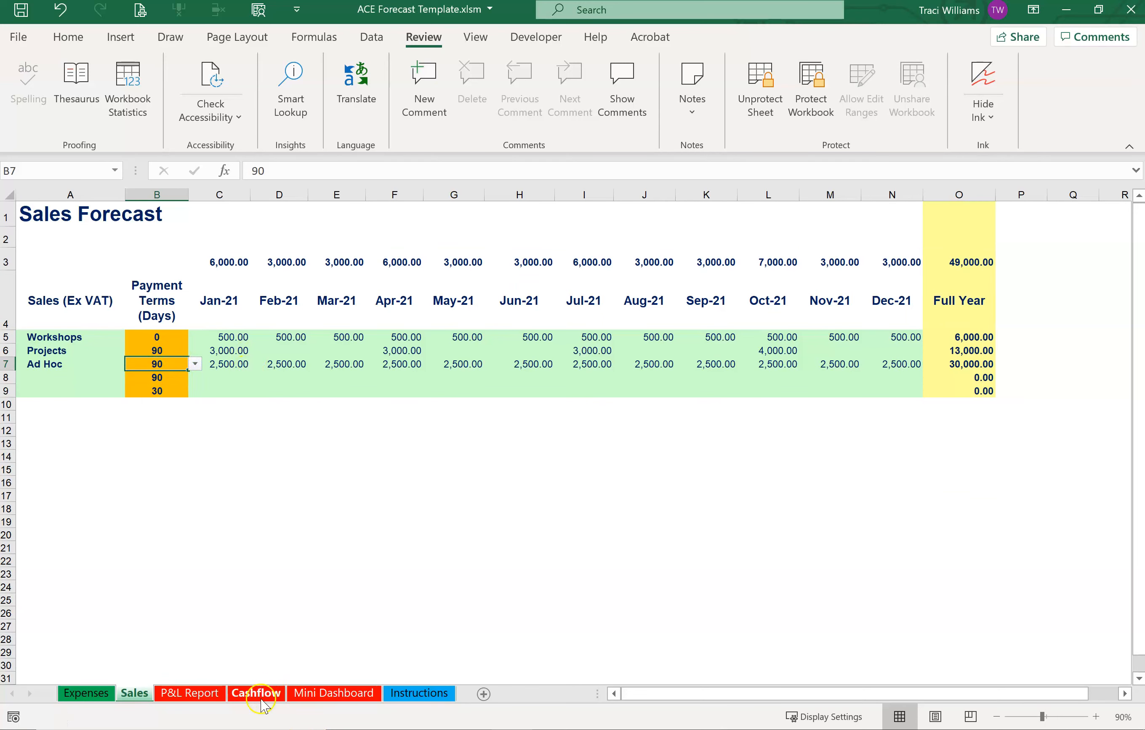
- Review the full-year profit after tax on the P&L Report and the Jan-21 to Apr-21 closing bank balances on the Cashflow sheet
click(206, 697)
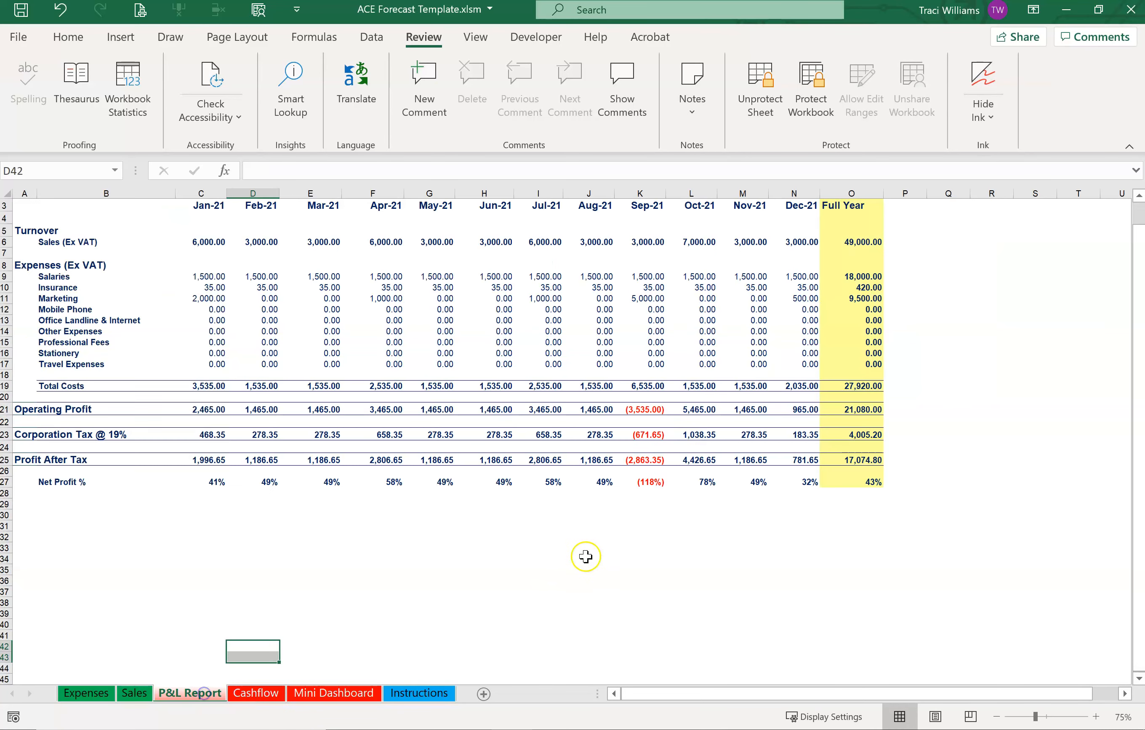
click(847, 465)
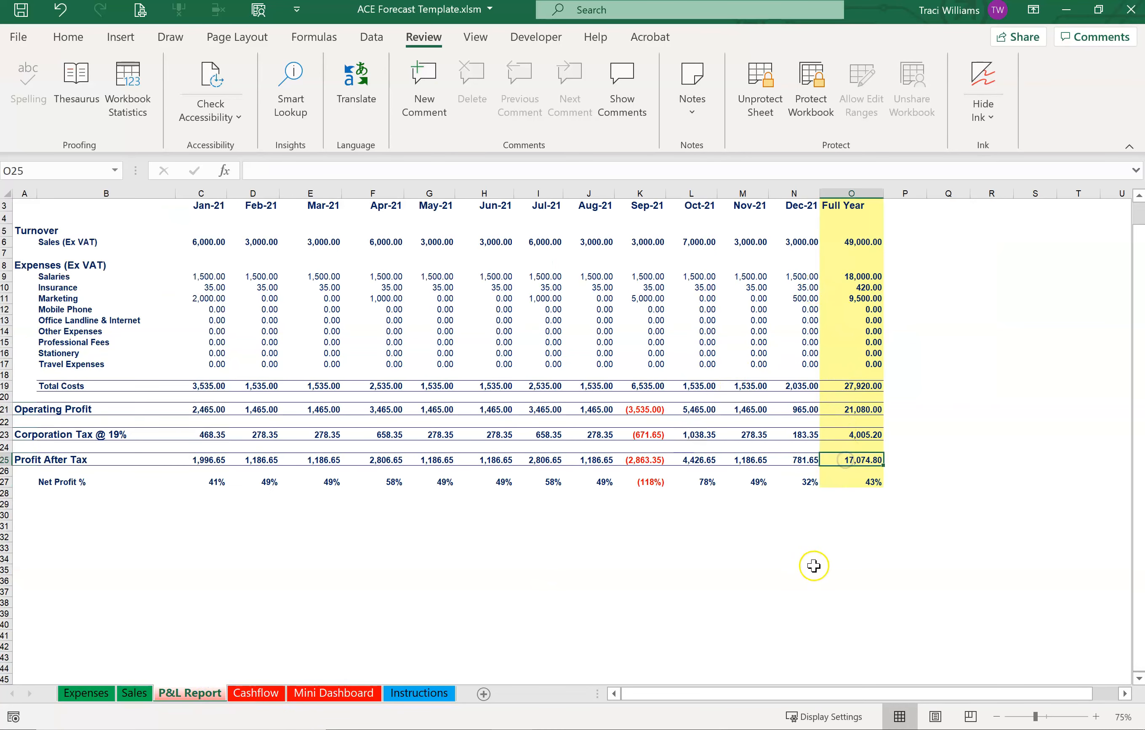
click(268, 697)
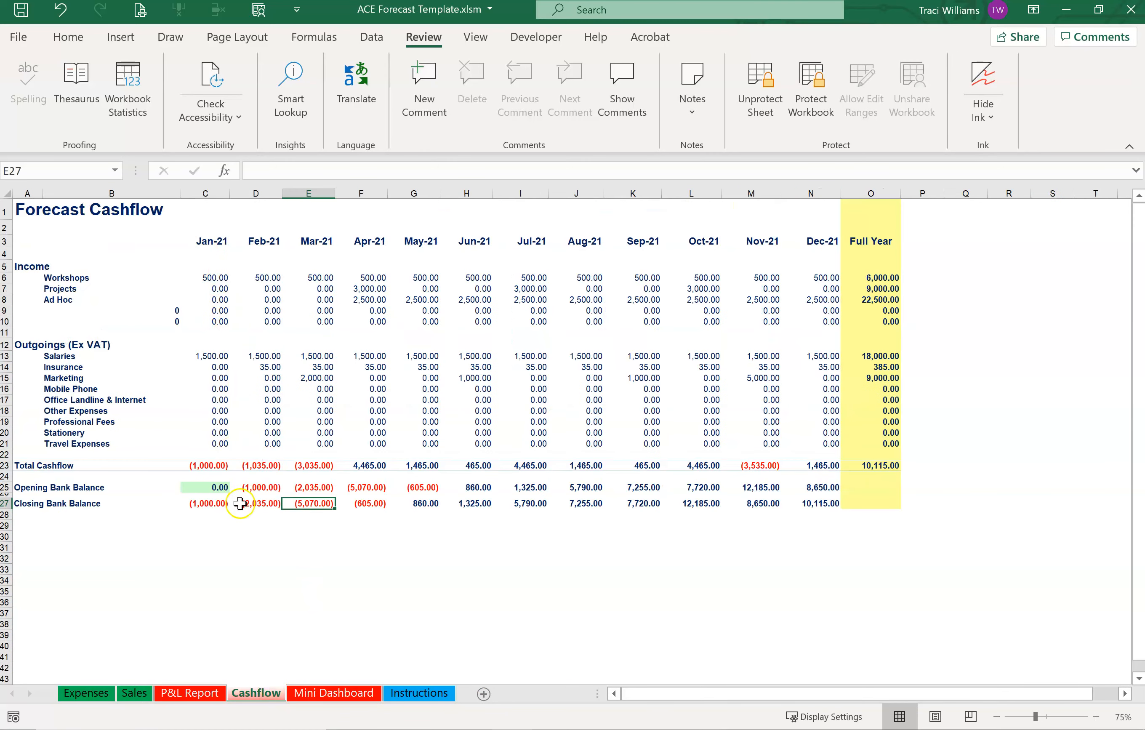
click(206, 510)
click(269, 507)
click(306, 512)
click(381, 509)
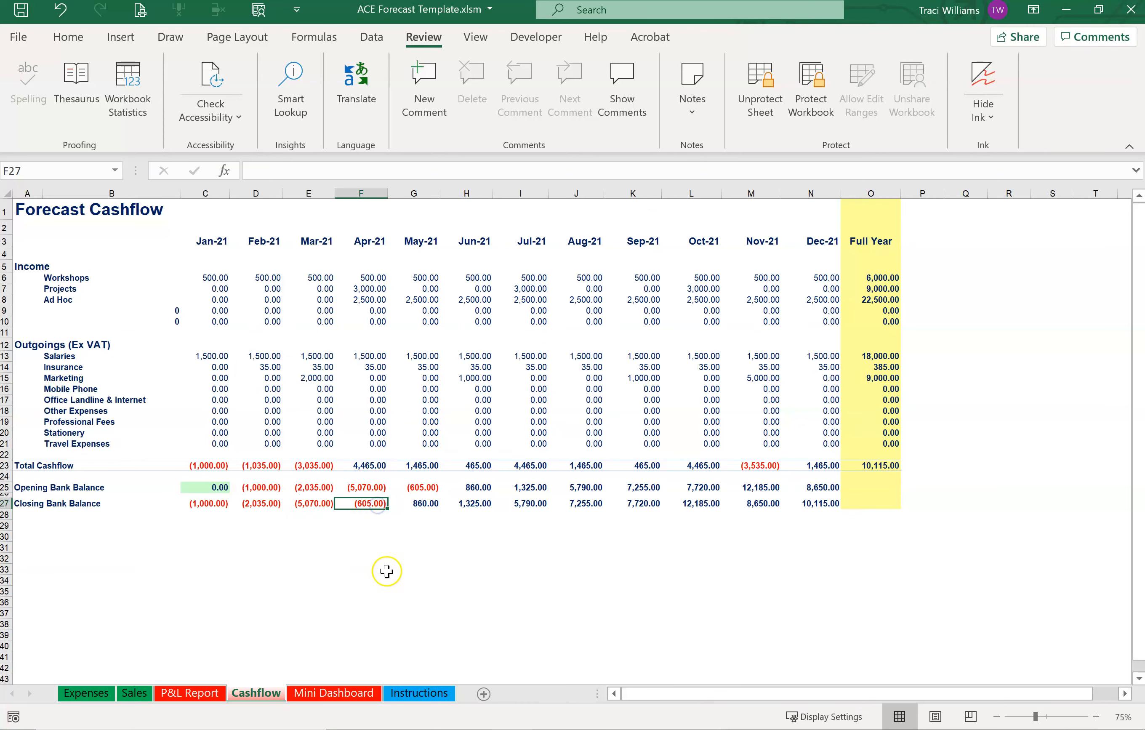
click(311, 503)
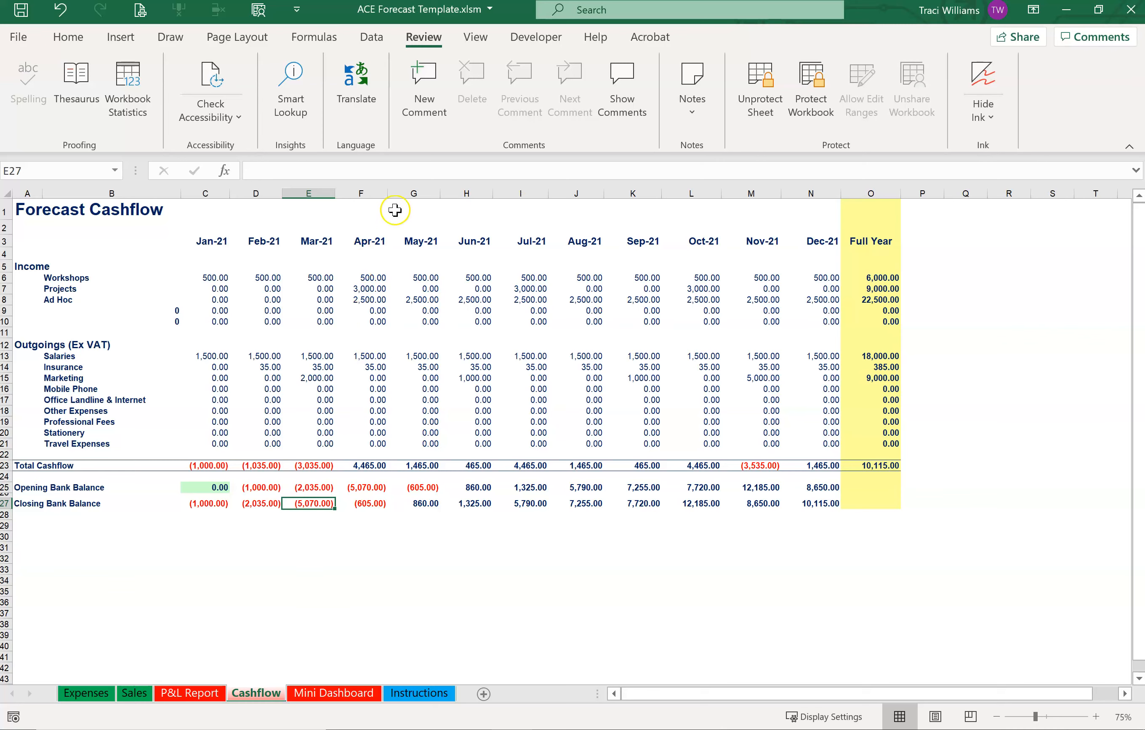
- Check the Jan-21 Workshops amount on the Sales sheet and return to the Cashflow sheet
click(134, 693)
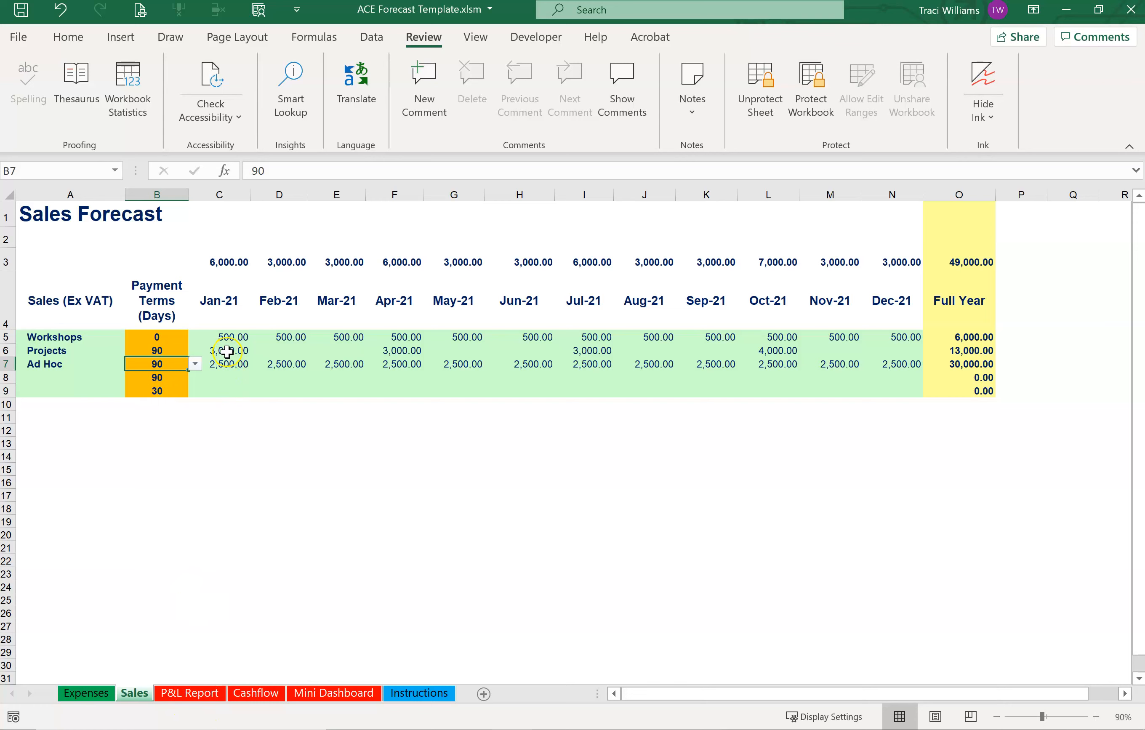
click(222, 338)
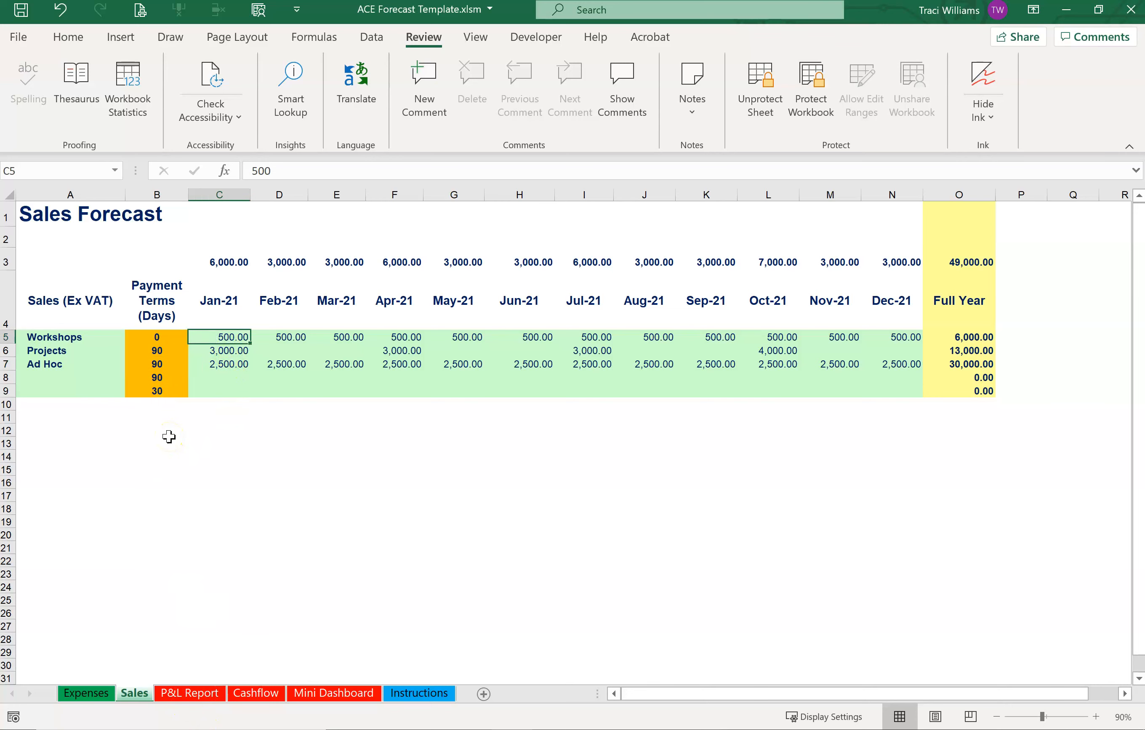
click(253, 692)
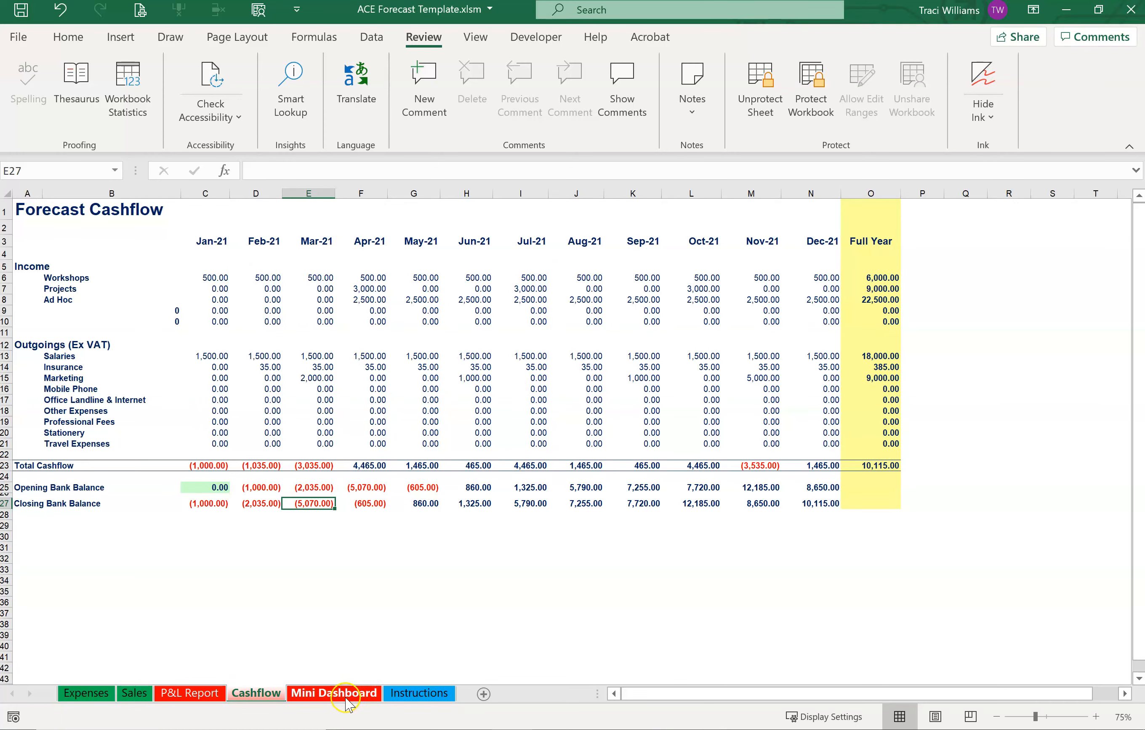
- View the Operating Profit and Cashflow charts on the Mini Dashboard, and return to the Expenses sheet
click(331, 694)
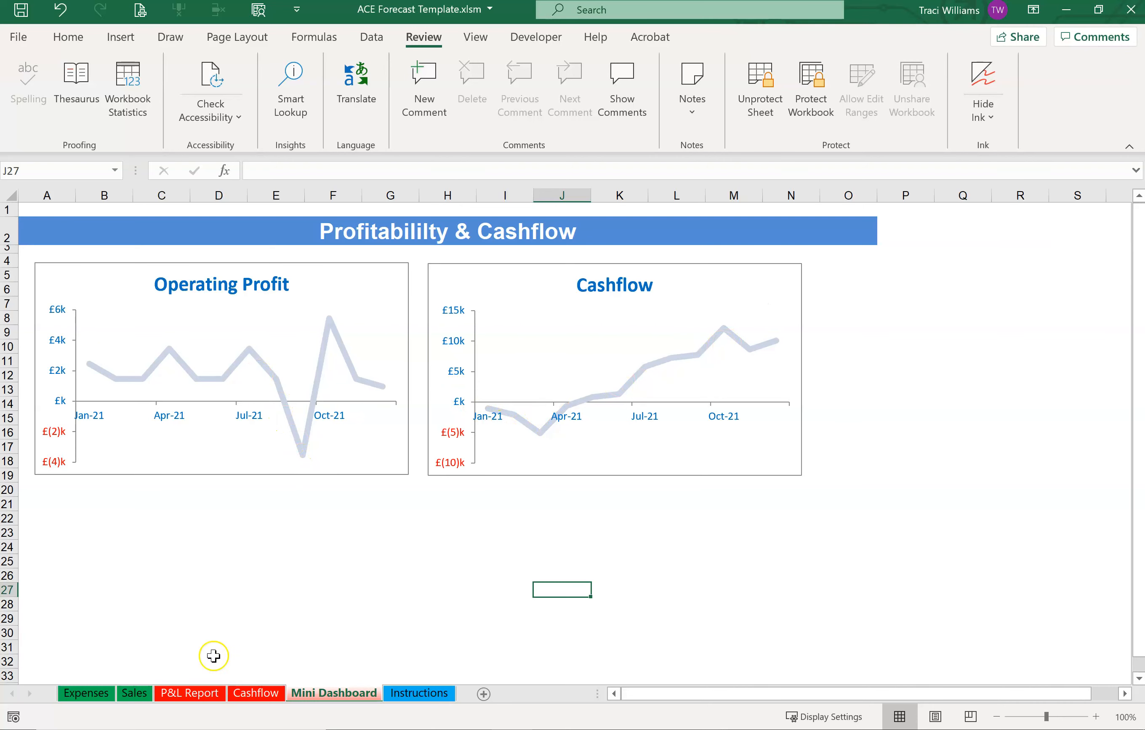
click(92, 692)
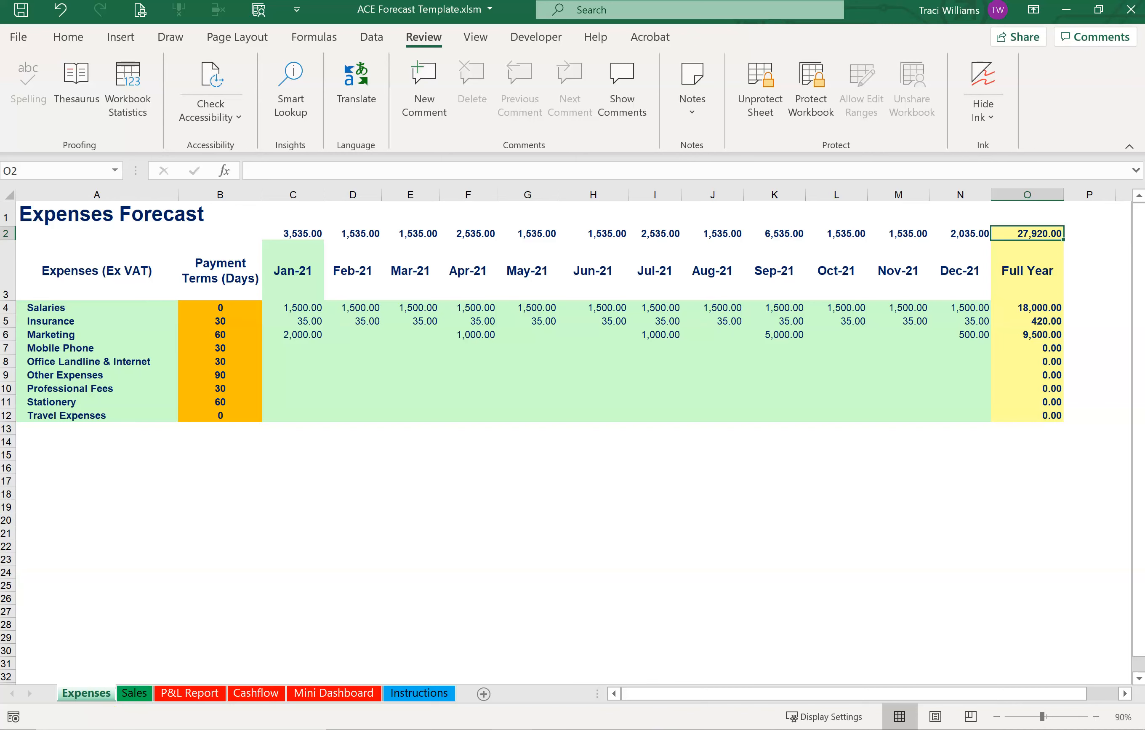